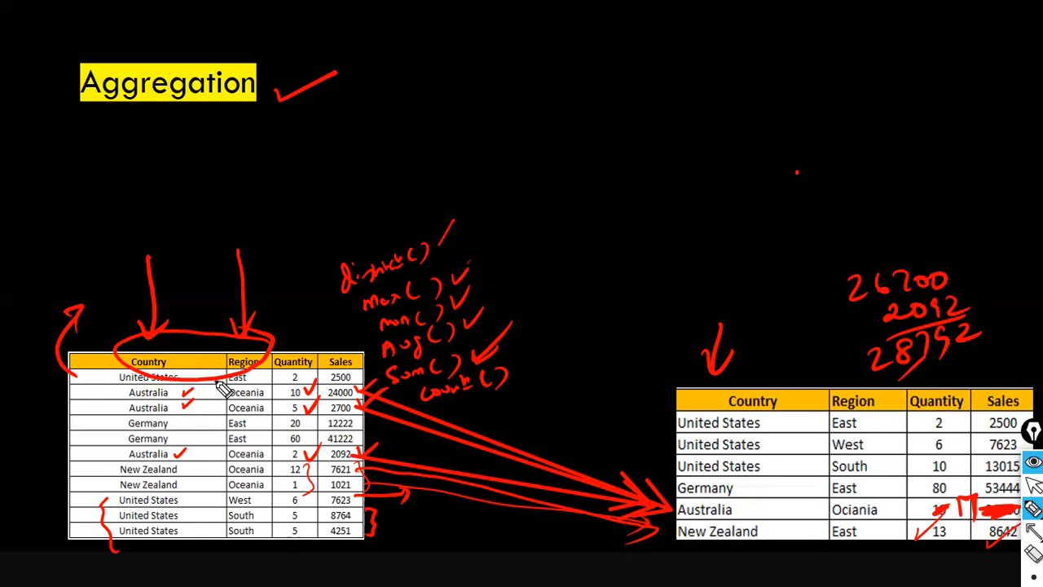
# Step: Undo the recent pen strokes on the Aggregation slide and end the slide show, discarding the remaining ink annotations
pyautogui.hotkey('ctrl', 'z')
pyautogui.hotkey('ctrl', 'z')
pyautogui.hotkey('ctrl', 'z')
pyautogui.hotkey('ctrl', 'z')
pyautogui.hotkey('ctrl', 'z')
pyautogui.hotkey('ctrl', 'z')
pyautogui.hotkey('ctrl', 'z')
pyautogui.hotkey('ctrl', 'z')
pyautogui.hotkey('ctrl', 'z')
pyautogui.hotkey('ctrl', 'z')
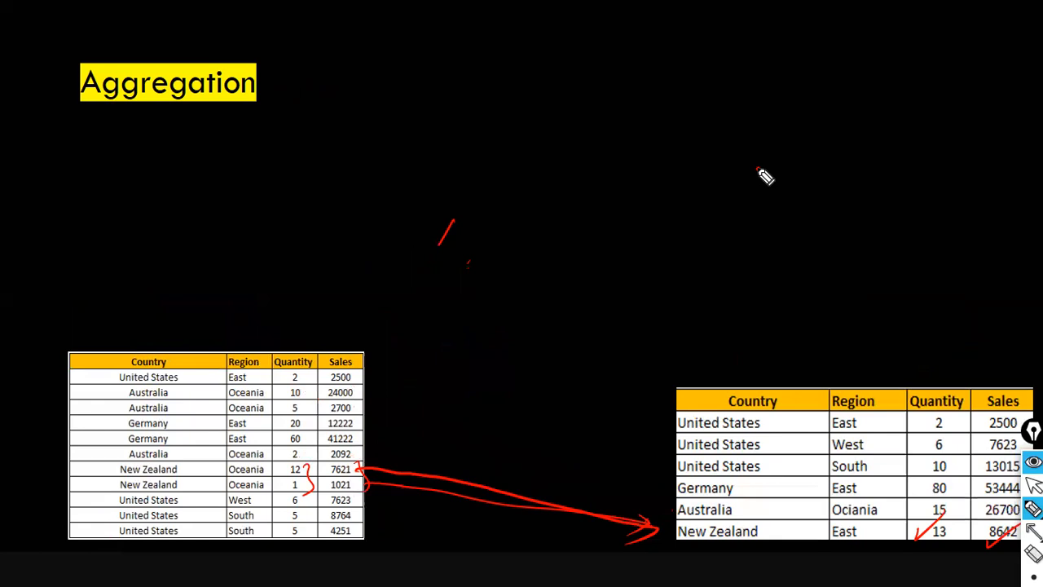
pyautogui.hotkey('ctrl', 'shift', '2')
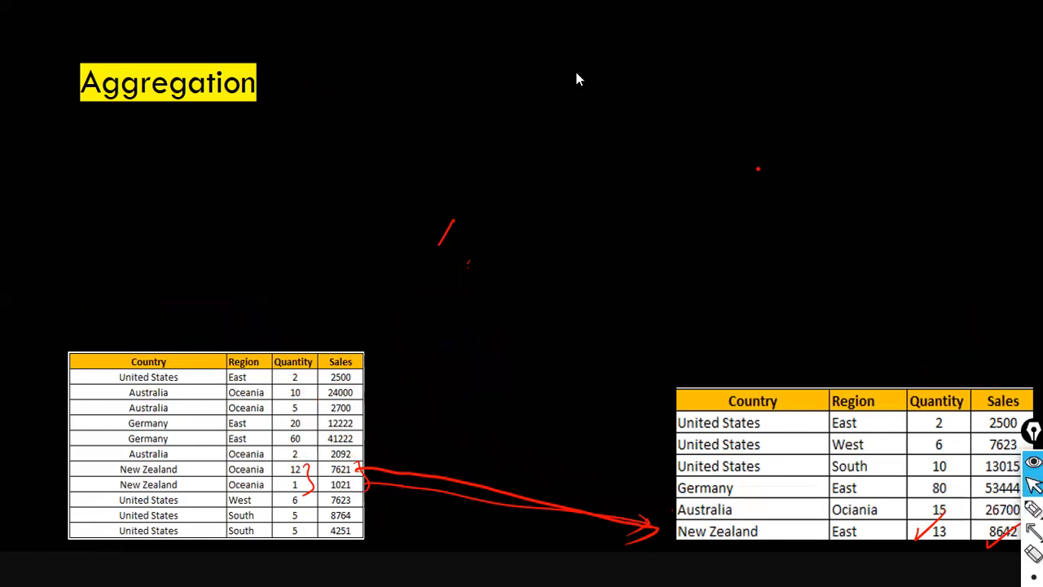
pyautogui.press('Escape')
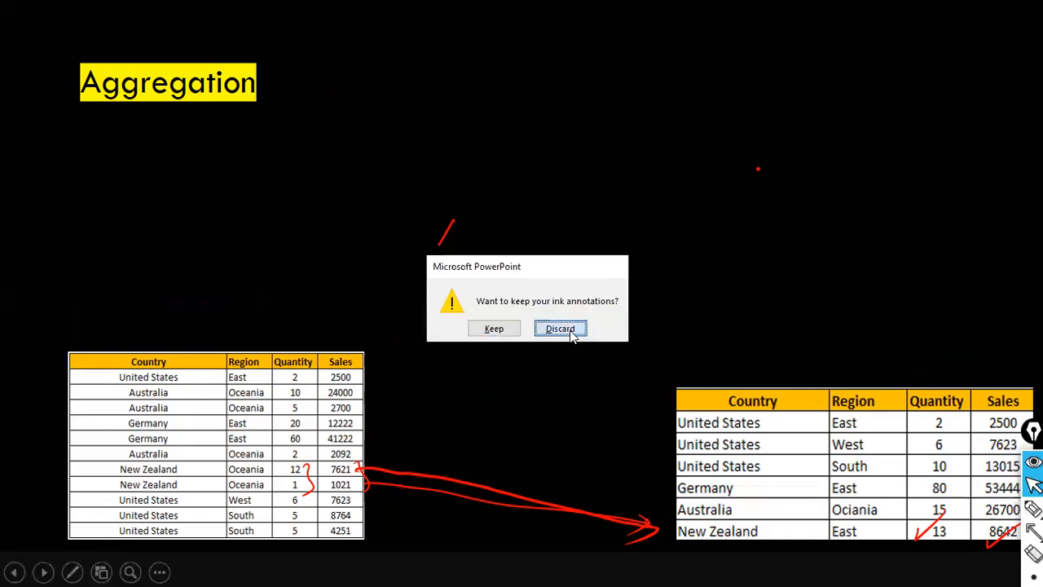
pyautogui.click(568, 329)
# Step: Switch to the PowerQueryLatest.pptx presentation and start the slide show from the Aggregation slide
pyautogui.moveTo(753, 570)
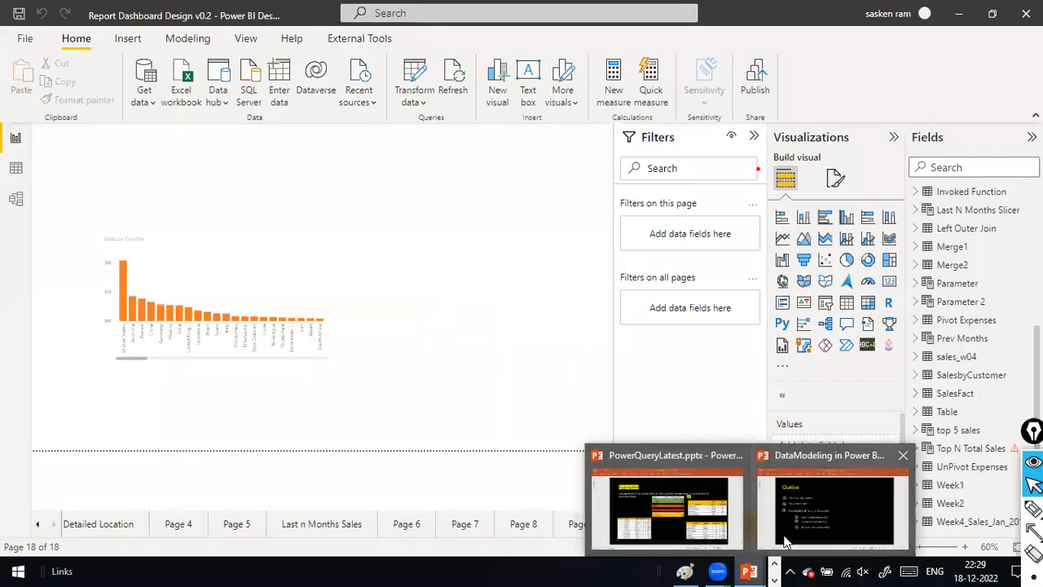
pyautogui.click(689, 541)
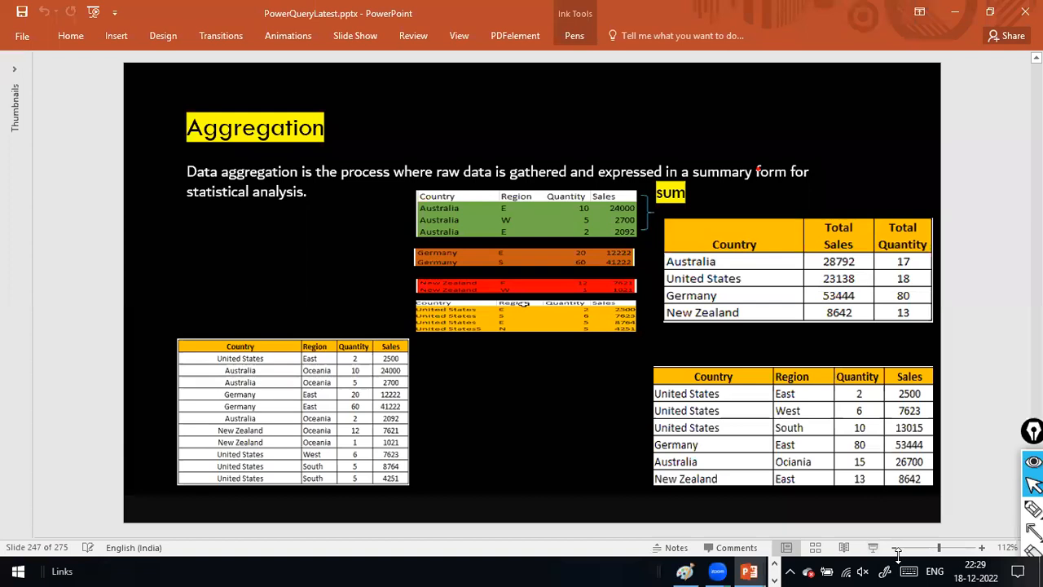
pyautogui.click(875, 549)
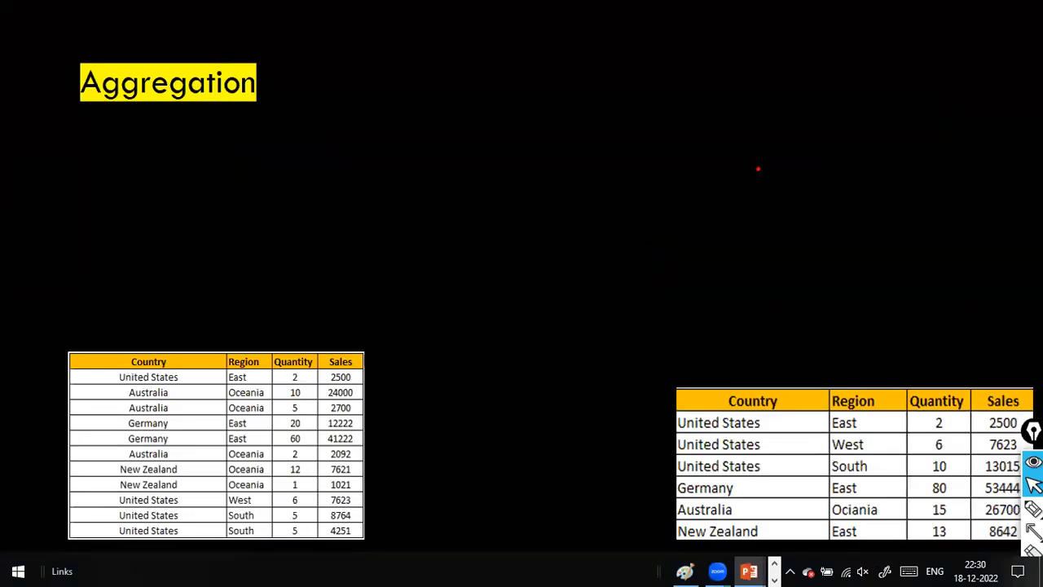
# Step: With the red pen, draw arrows to the Country and Region headers of the source table and outline both headers
pyautogui.click(1033, 510)
pyautogui.click(409, 306)
pyautogui.click(733, 448)
pyautogui.moveTo(337, 220); pyautogui.dragTo(316, 200)
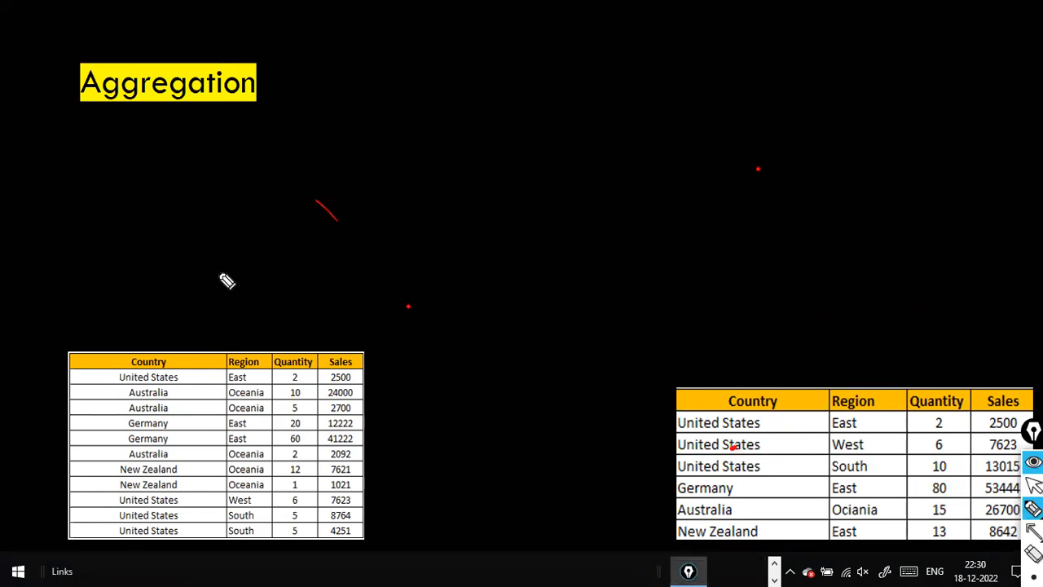
pyautogui.moveTo(183, 274); pyautogui.dragTo(203, 336)
pyautogui.moveTo(247, 281); pyautogui.dragTo(258, 334)
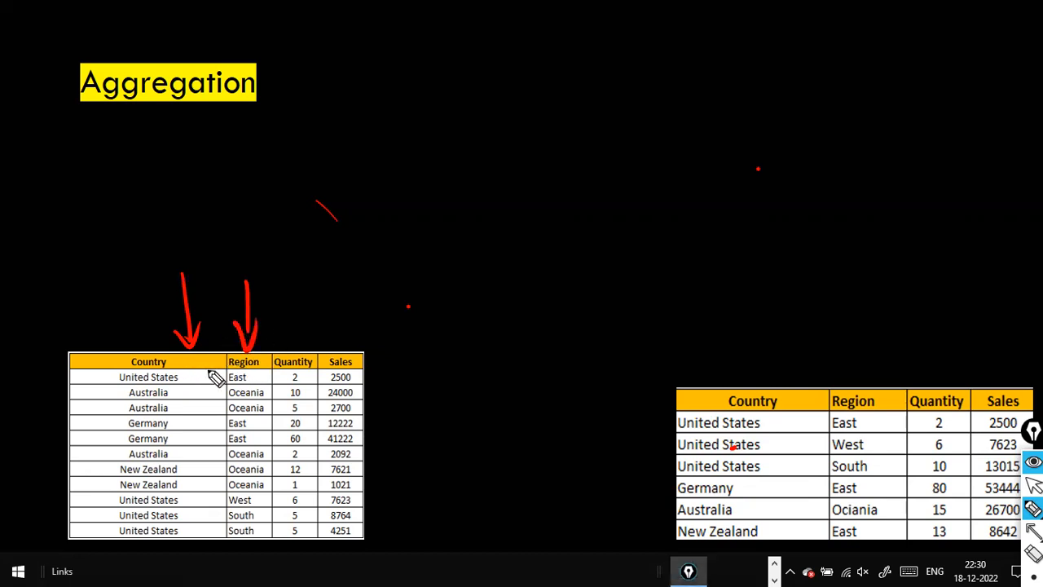
pyautogui.moveTo(124, 330)
pyautogui.mouseDown()
pyautogui.moveTo(139, 379)
pyautogui.moveTo(252, 367)
pyautogui.moveTo(259, 347)
pyautogui.moveTo(124, 341)
pyautogui.mouseUp()
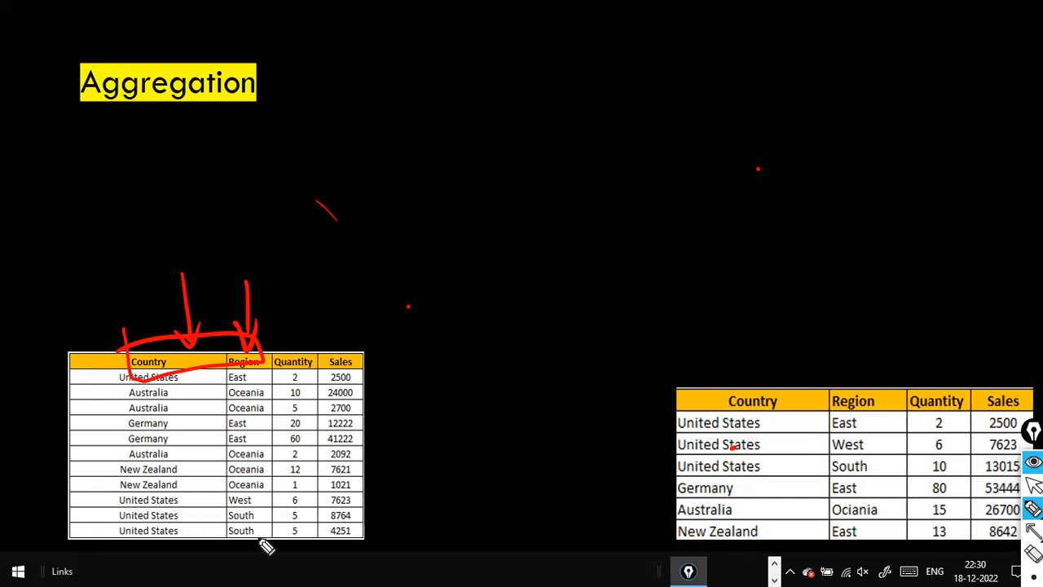
# Step: Bracket the two United States South rows, draw arrows beside the West and East sales values, and one towards the summary table
pyautogui.moveTo(101, 511); pyautogui.dragTo(100, 542)
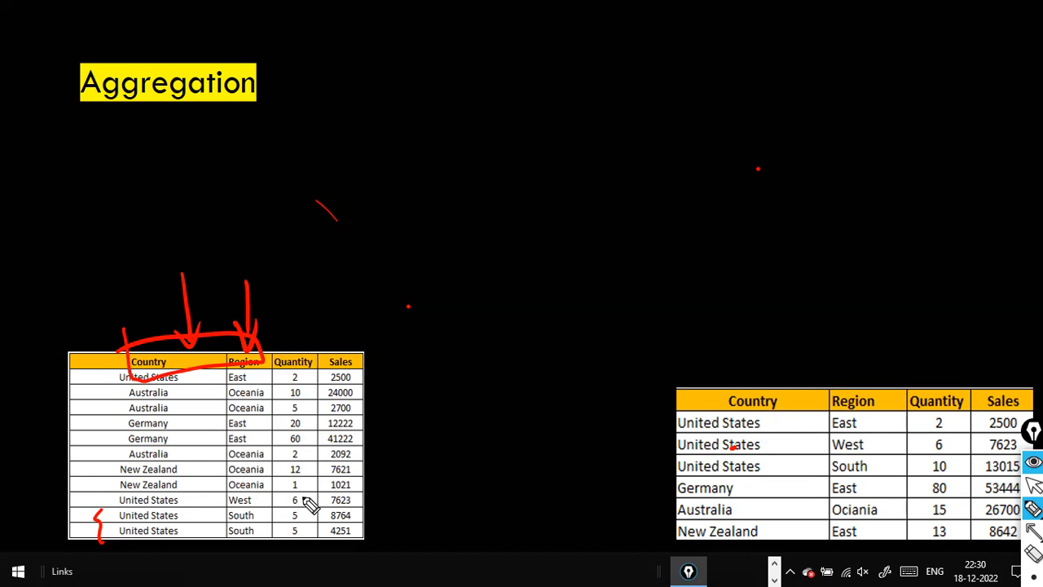
pyautogui.moveTo(354, 497)
pyautogui.mouseDown()
pyautogui.moveTo(389, 492)
pyautogui.moveTo(384, 500)
pyautogui.mouseUp()
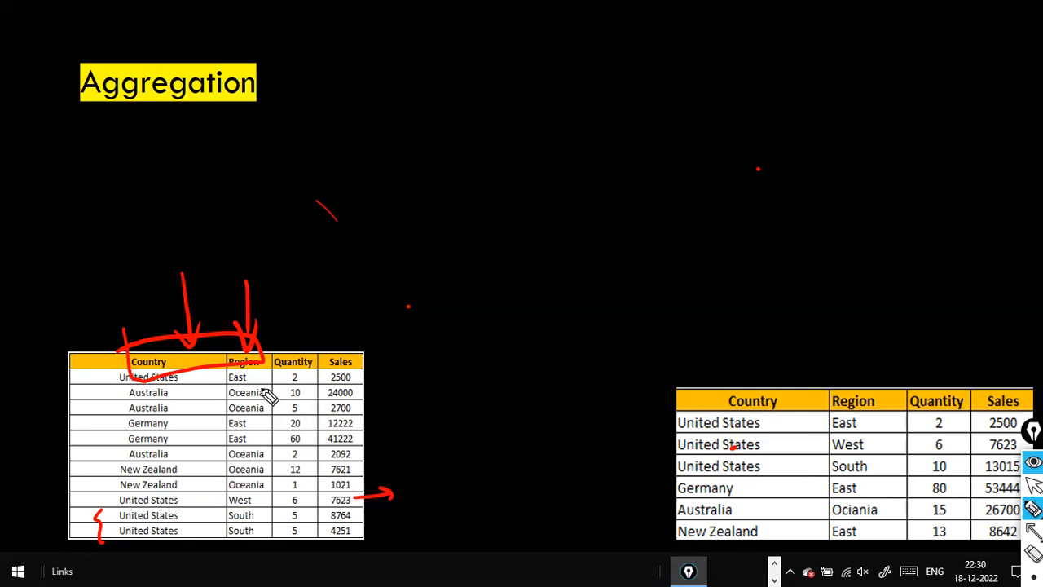
pyautogui.moveTo(355, 375); pyautogui.dragTo(390, 373)
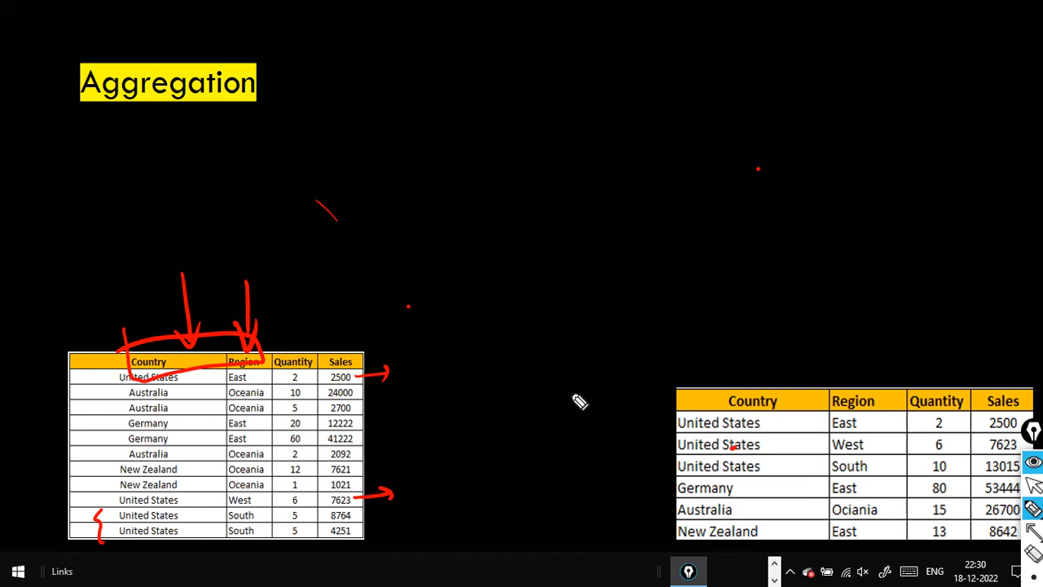
pyautogui.moveTo(438, 374)
pyautogui.mouseDown()
pyautogui.moveTo(554, 413)
pyautogui.moveTo(625, 417)
pyautogui.moveTo(619, 430)
pyautogui.mouseUp()
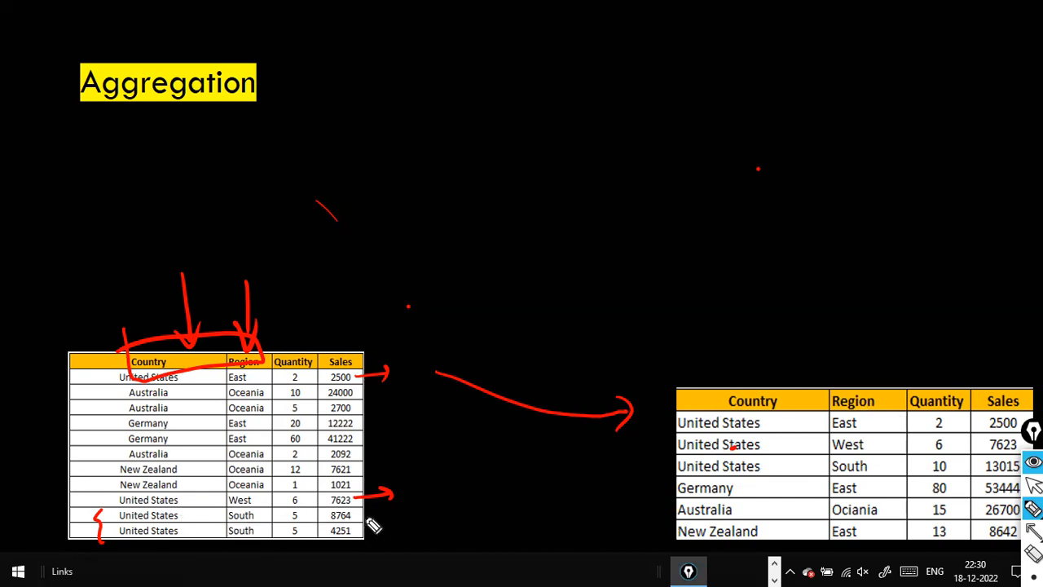
# Step: Link the United States South rows to the summary table with an arrow, bracket their Quantity and Sales values, and tick the summarized row
pyautogui.moveTo(368, 520)
pyautogui.mouseDown()
pyautogui.moveTo(373, 528)
pyautogui.moveTo(658, 480)
pyautogui.moveTo(644, 488)
pyautogui.mouseUp()
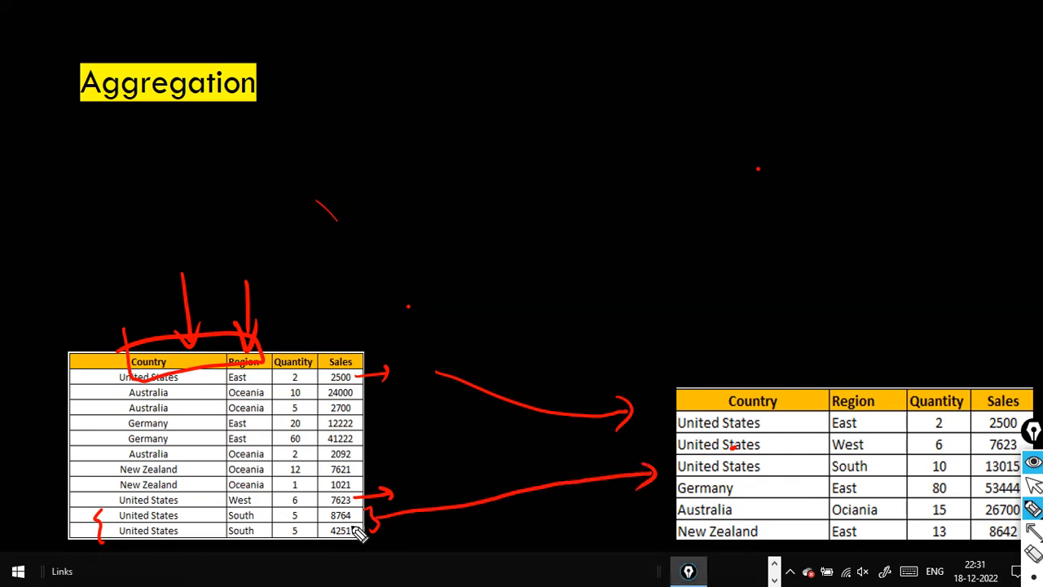
pyautogui.moveTo(305, 512); pyautogui.dragTo(308, 538)
pyautogui.moveTo(353, 514); pyautogui.dragTo(357, 536)
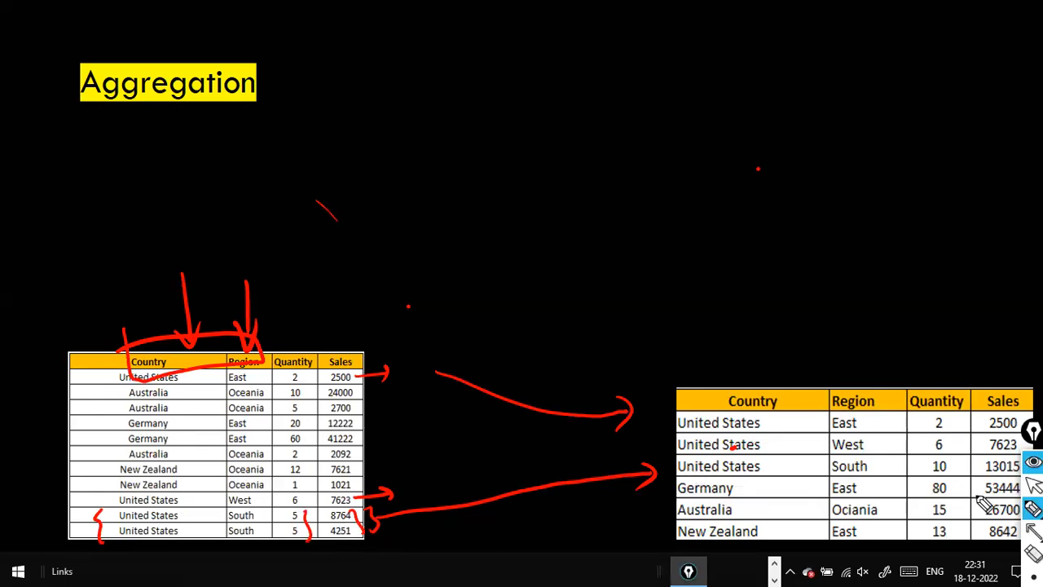
pyautogui.moveTo(999, 458); pyautogui.dragTo(968, 474)
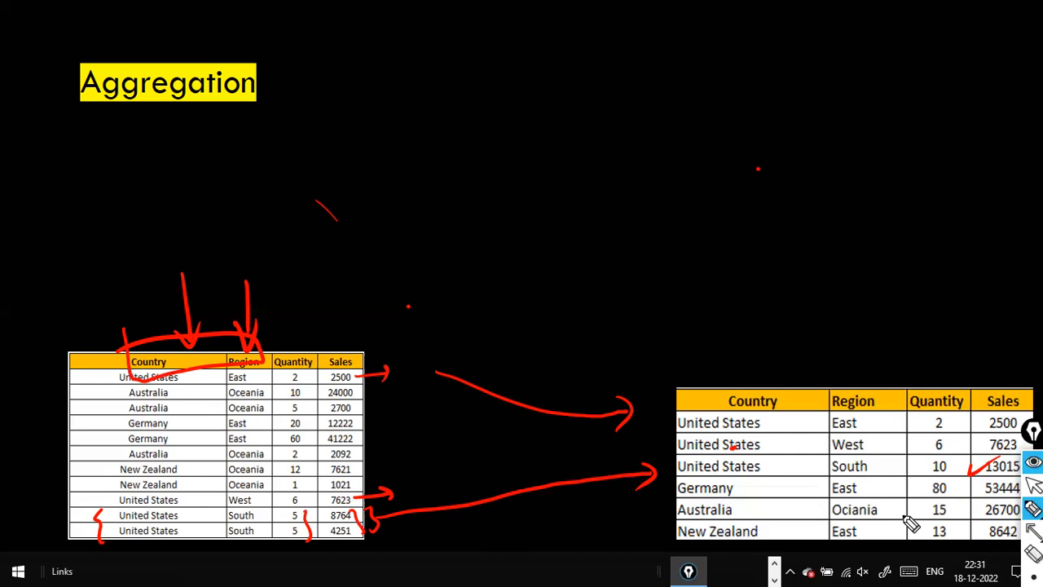
# Step: Clear all pen annotations from the slide and switch to the Power BI Desktop report window
pyautogui.hotkey('ctrl', 'shift', '7')
pyautogui.hotkey('ctrl', 'shift', '2')
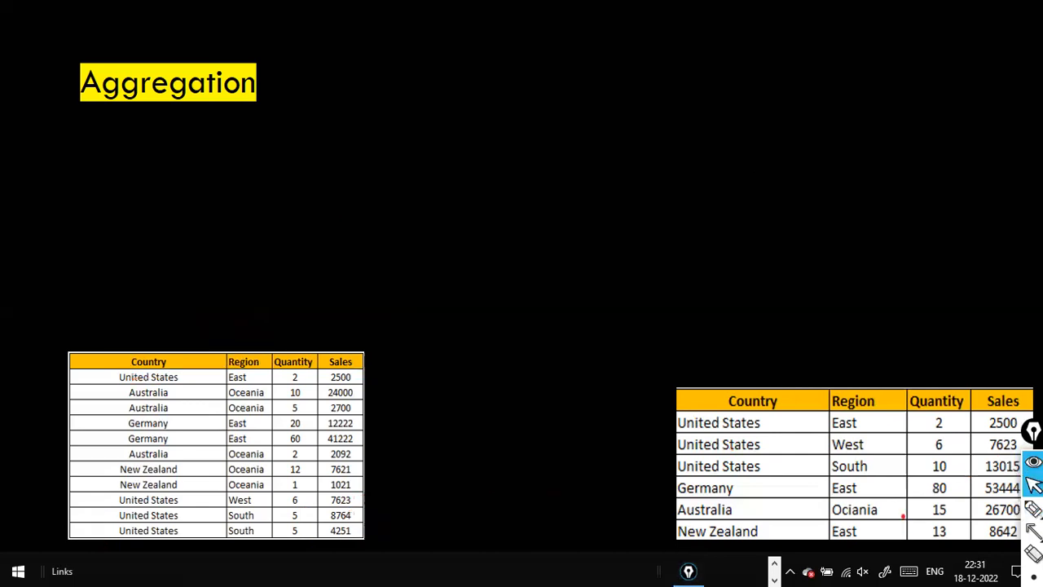
pyautogui.hotkey('alt', 'Tab')
pyautogui.hotkey('alt', 'Tab')
pyautogui.hotkey('alt', 'Tab')
pyautogui.hotkey('alt', 'Tab')
pyautogui.hotkey('alt', 'Tab')
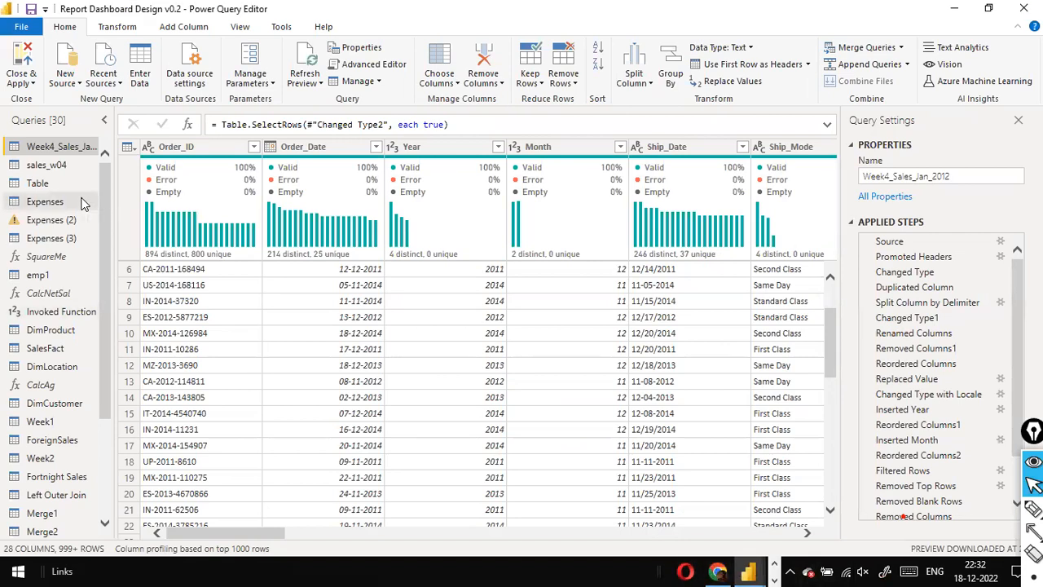
pyautogui.click(85, 203)
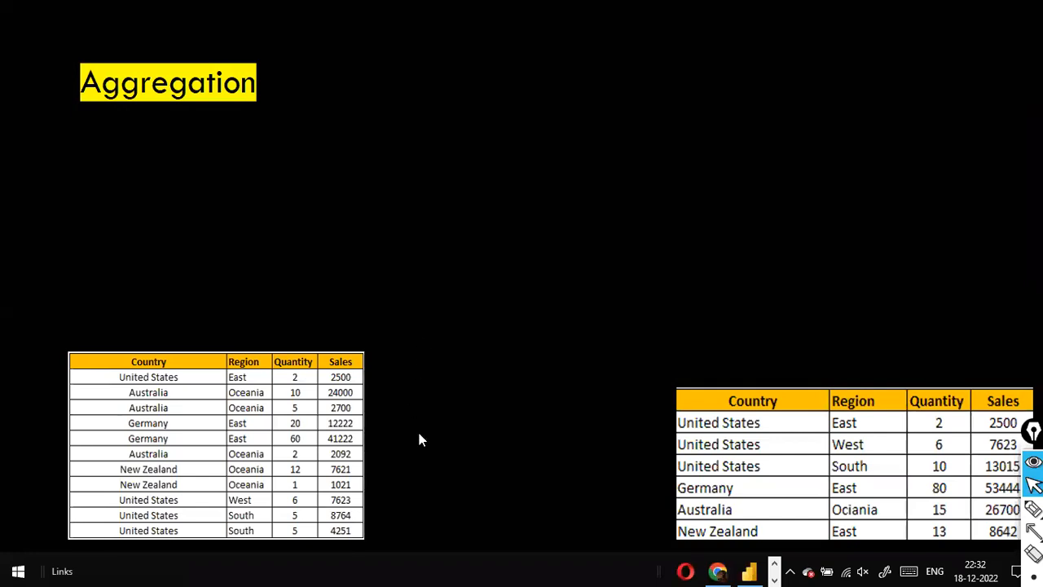
pyautogui.hotkey('alt', 'Tab')
pyautogui.press('Tab')
pyautogui.press('Tab')
pyautogui.press('Tab')
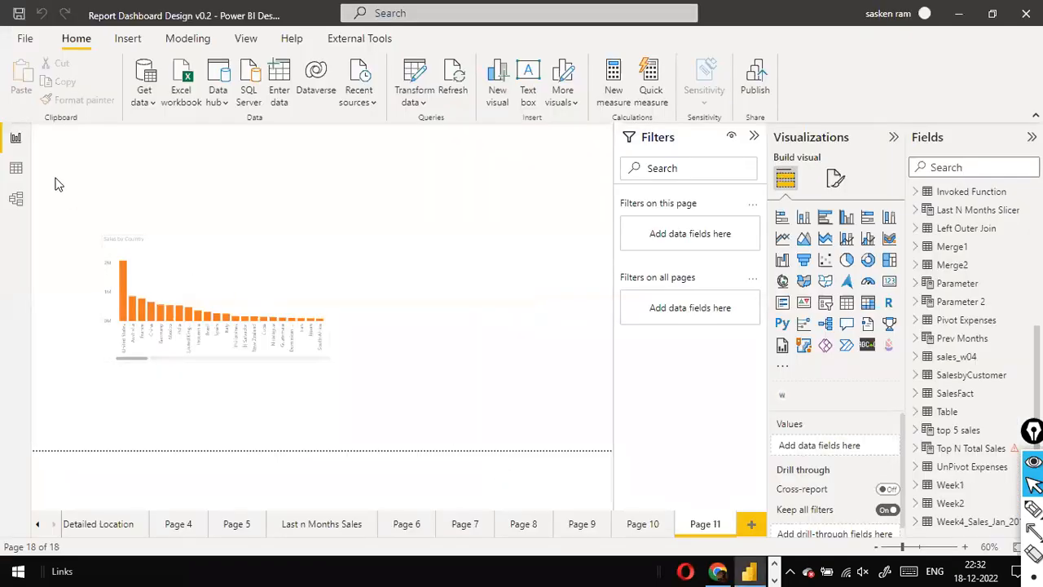
# Step: Start a Text/CSV import and browse to the dat1 folder on Local Disk (D:)
pyautogui.click(144, 109)
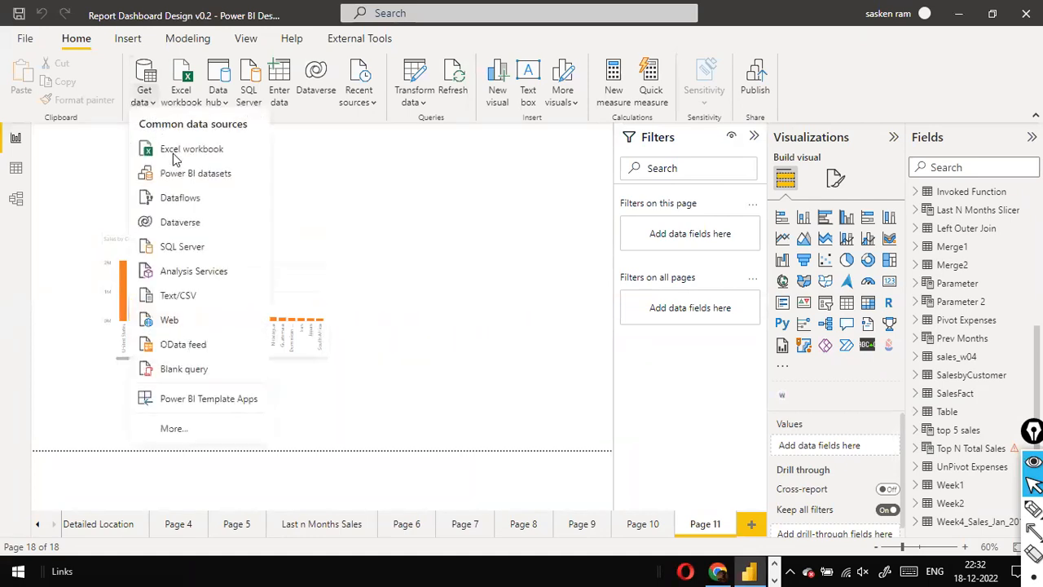
pyautogui.click(206, 306)
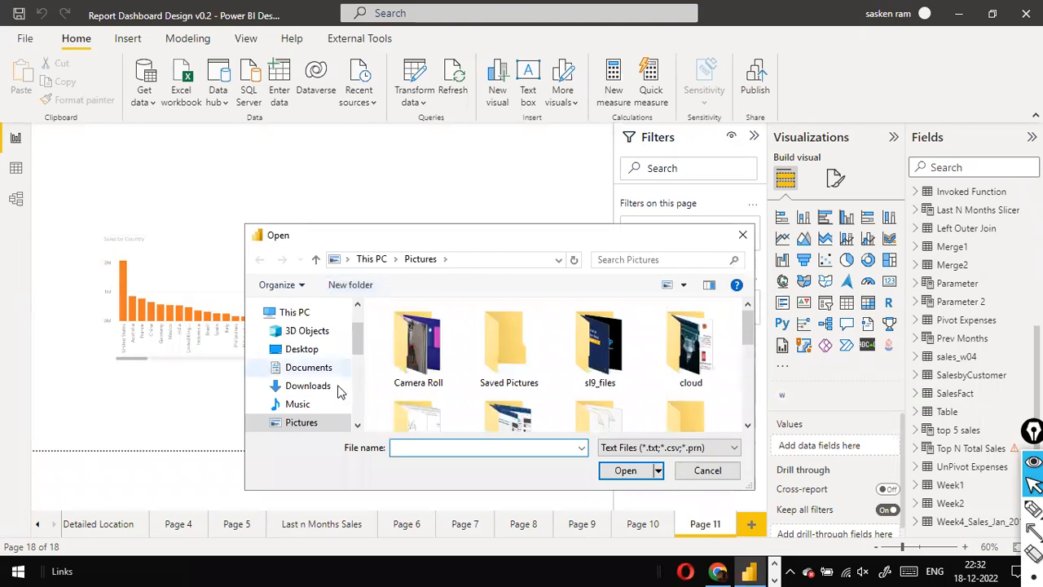
pyautogui.scroll(-1, 314, 412)
pyautogui.click(310, 420)
pyautogui.click(400, 376)
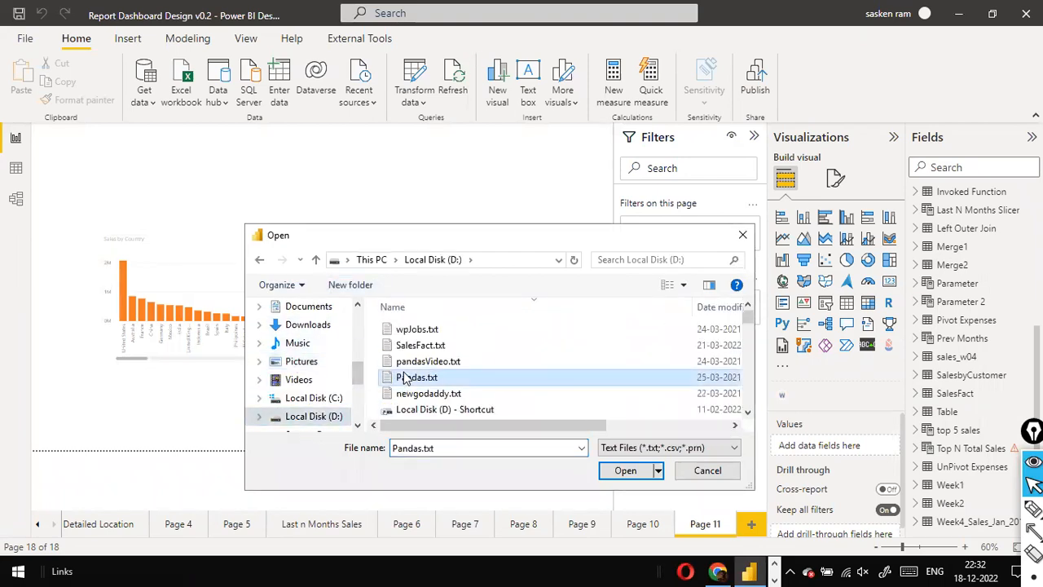
pyautogui.write('dat1')
pyautogui.doubleClick(440, 326)
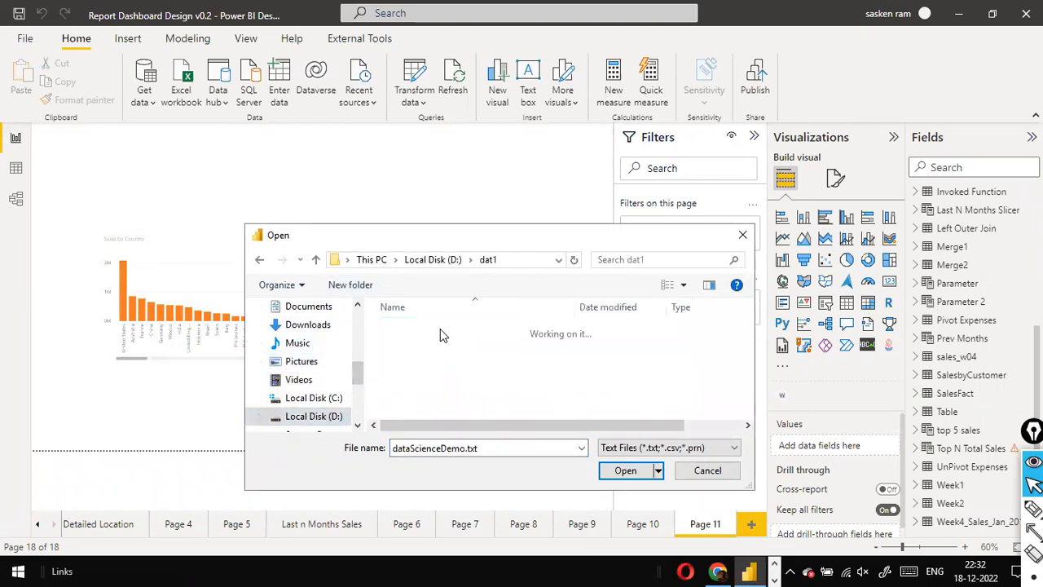
# Step: Open the file aggSales.csv and load its data into the report
pyautogui.scroll(-3, 497, 364)
pyautogui.click(497, 364)
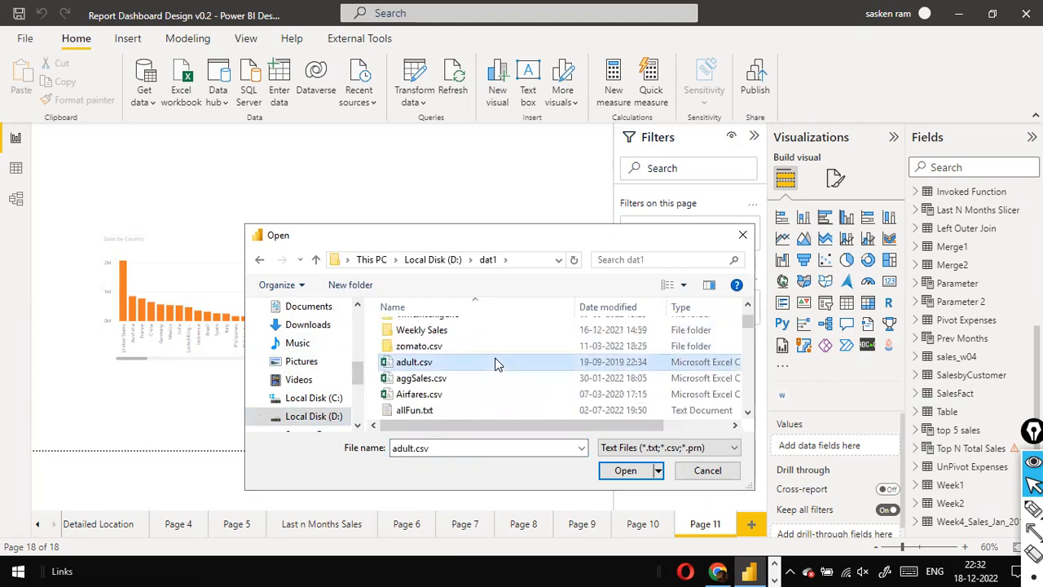
pyautogui.press('Down')
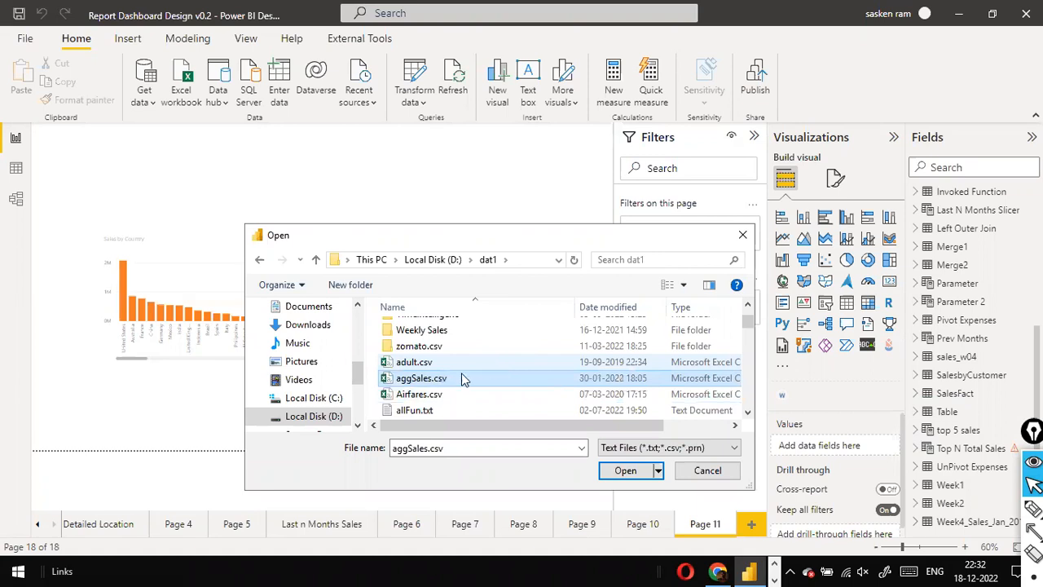
pyautogui.click(624, 470)
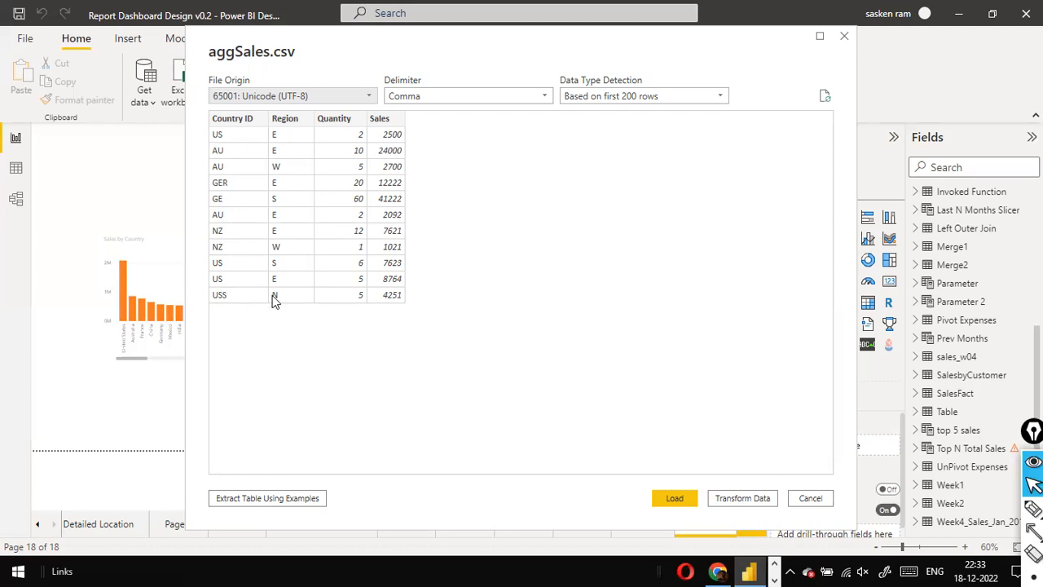
pyautogui.click(673, 489)
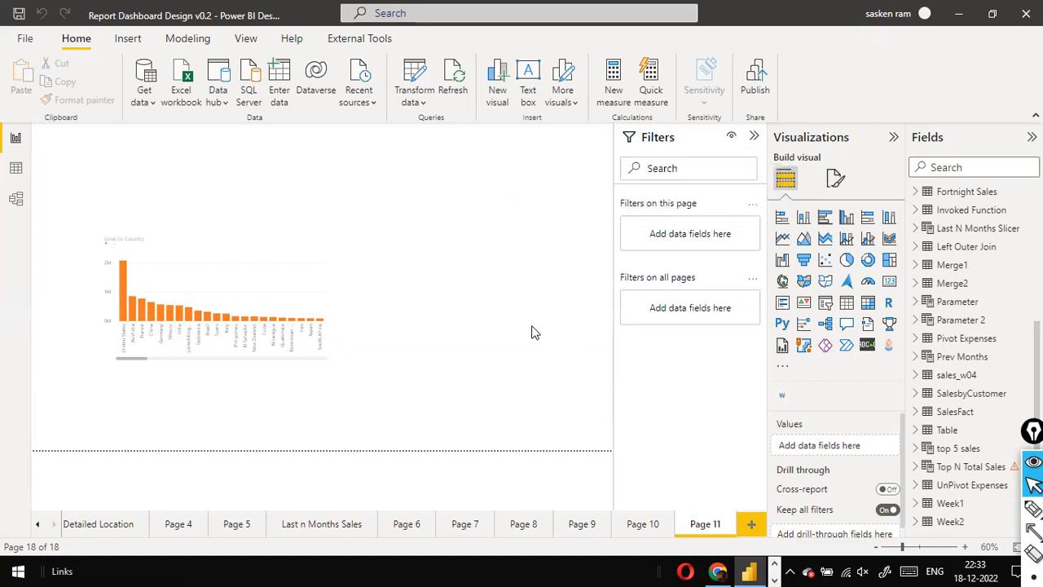
# Step: Add a new report page and open the Power Query Editor to transform the data
pyautogui.click(752, 525)
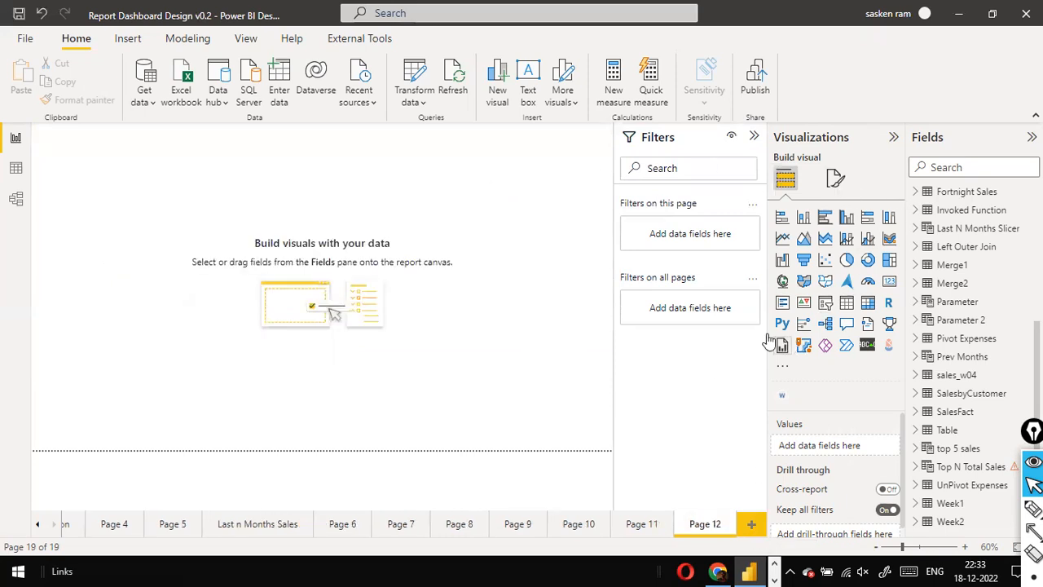
pyautogui.click(413, 103)
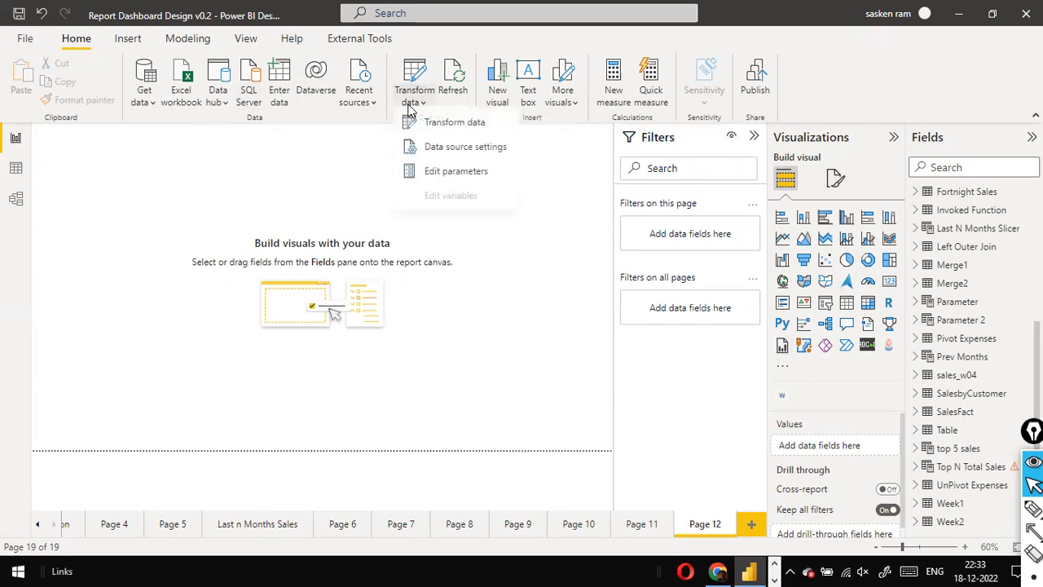
pyautogui.click(455, 128)
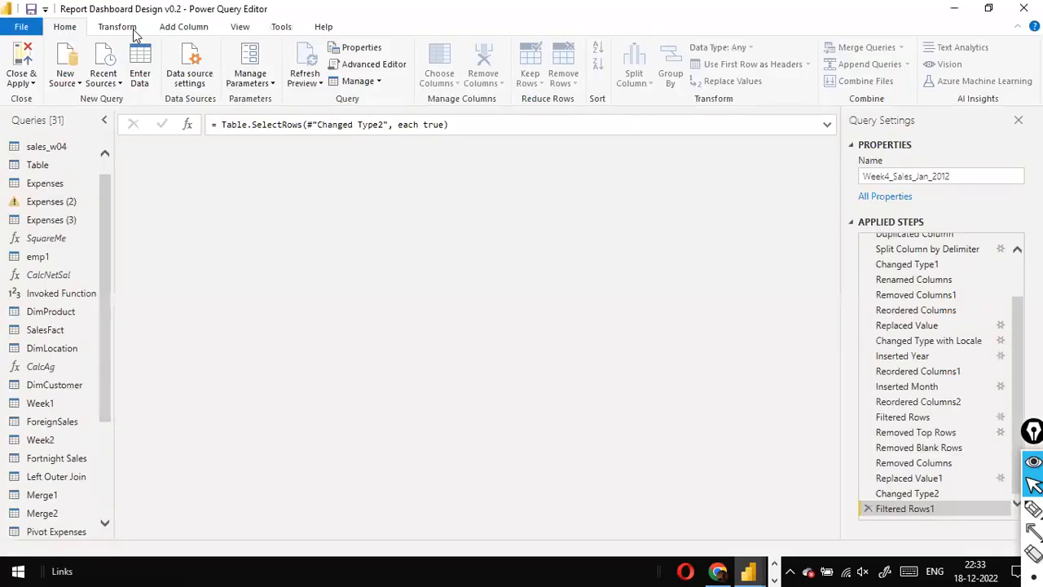
# Step: Start a Group By on the Week4_Sales_Jan_2012 query using Country, naming the new column Total Sales by Country
pyautogui.click(135, 30)
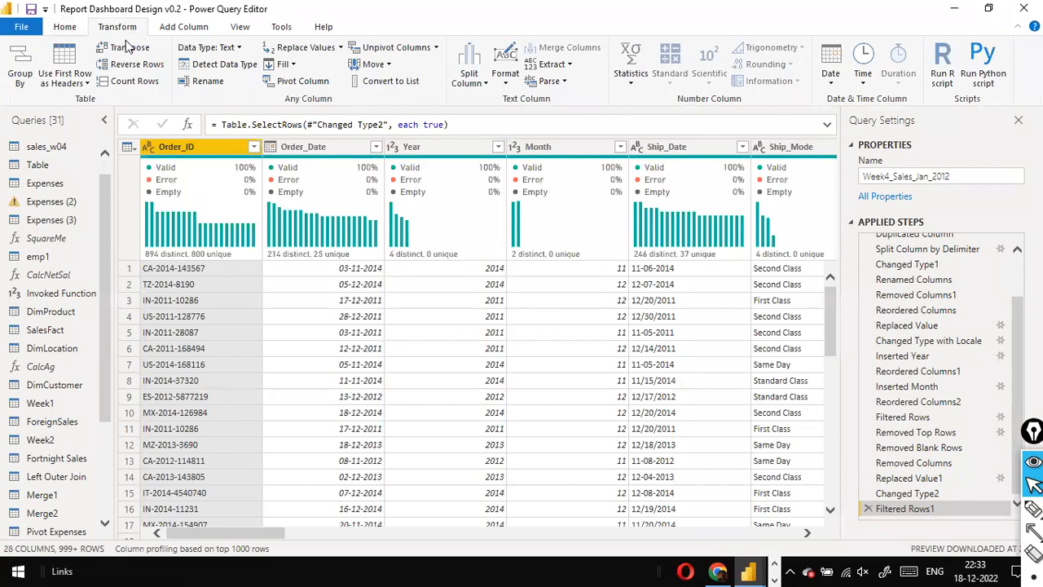
pyautogui.click(27, 84)
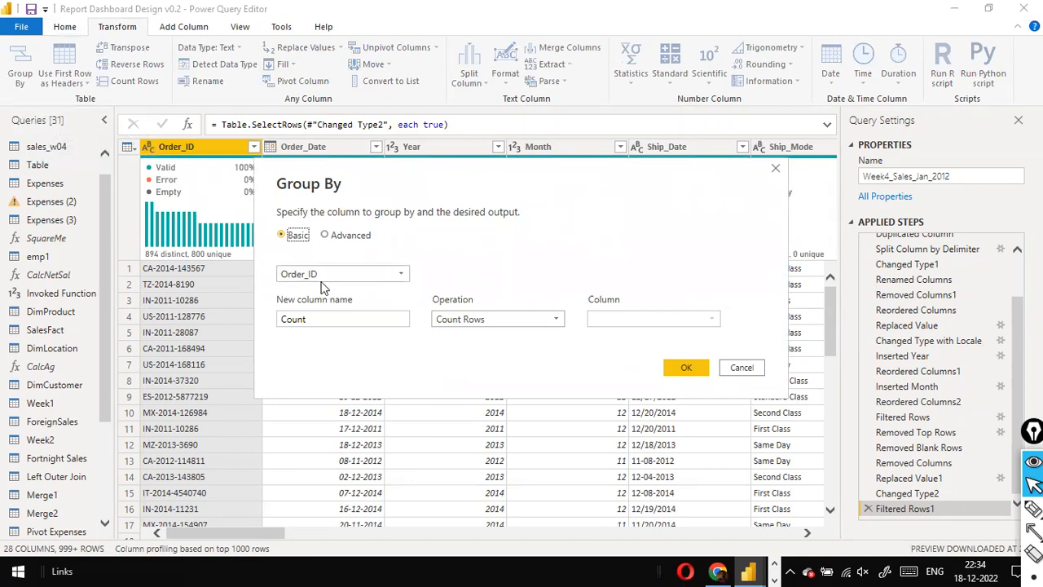
pyautogui.click(400, 275)
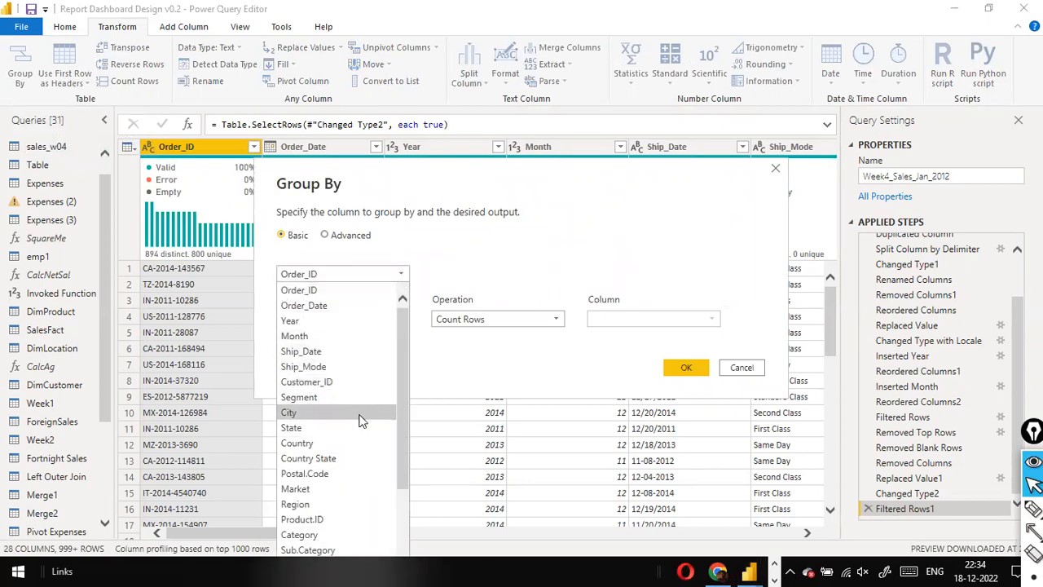
pyautogui.scroll(-3, 364, 412)
pyautogui.click(348, 351)
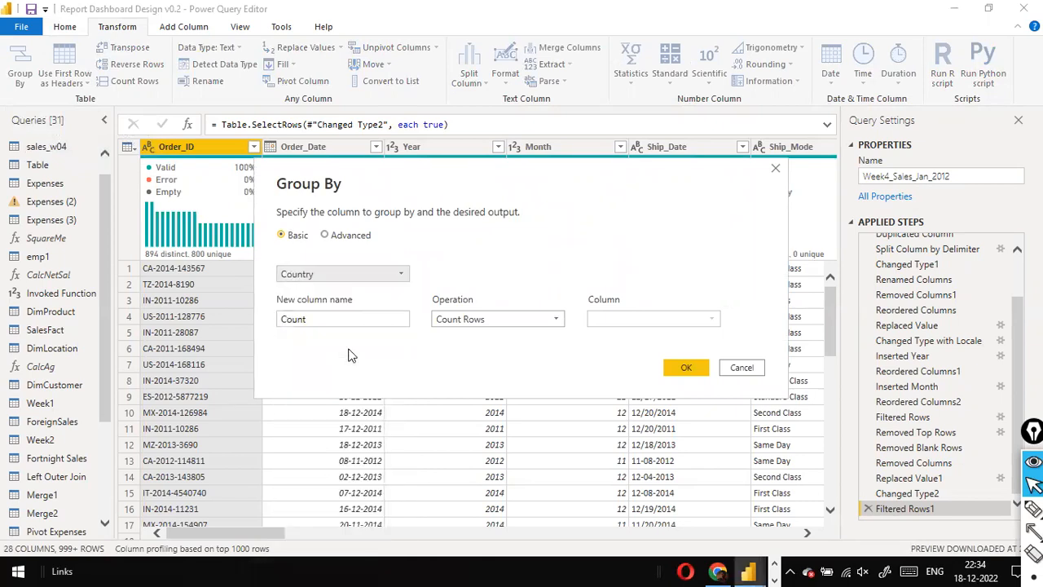
pyautogui.click(291, 318)
pyautogui.doubleClick(291, 317)
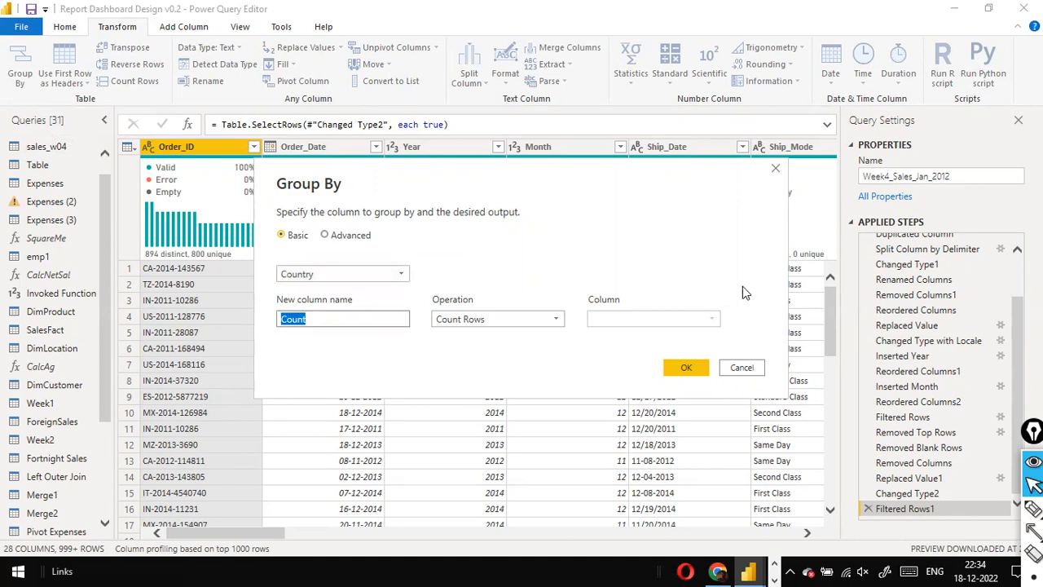
pyautogui.write('Total Salese')
pyautogui.press('BackSpace')
pyautogui.write('by Country')
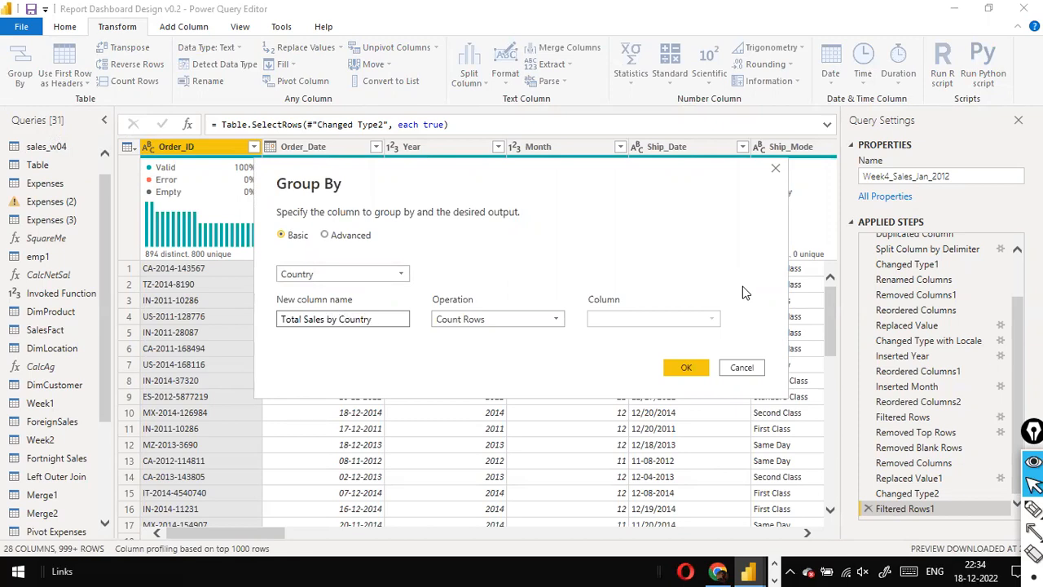
# Step: Set the new column's operation to Sum of the Quantity column and apply the grouping
pyautogui.click(557, 319)
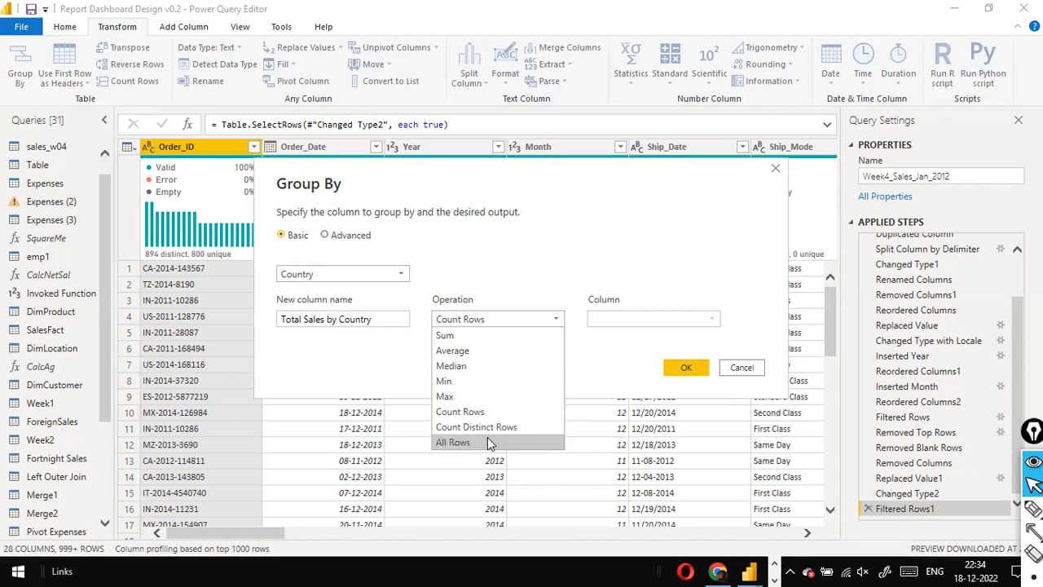
pyautogui.click(503, 336)
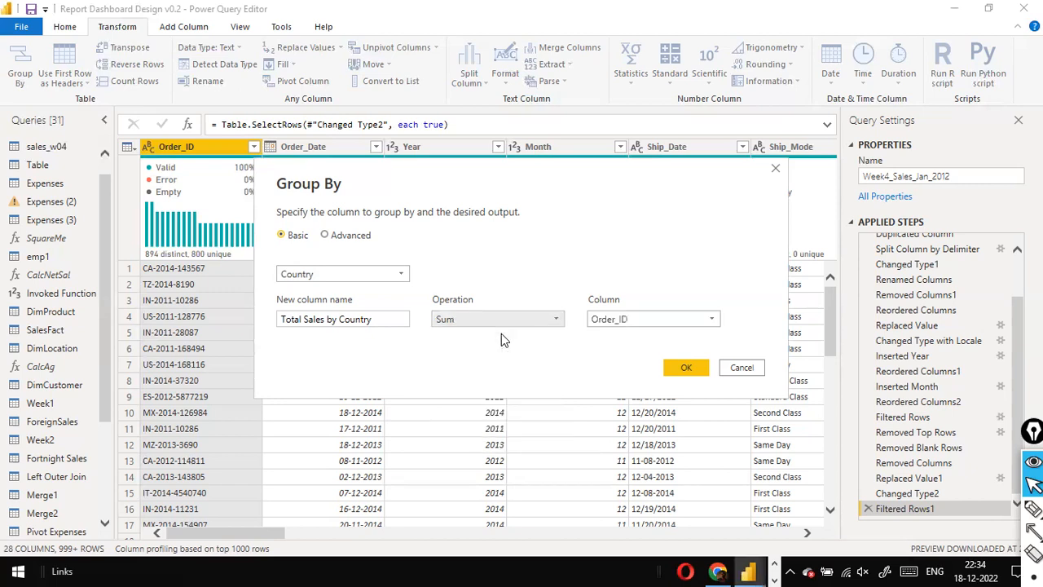
pyautogui.click(715, 323)
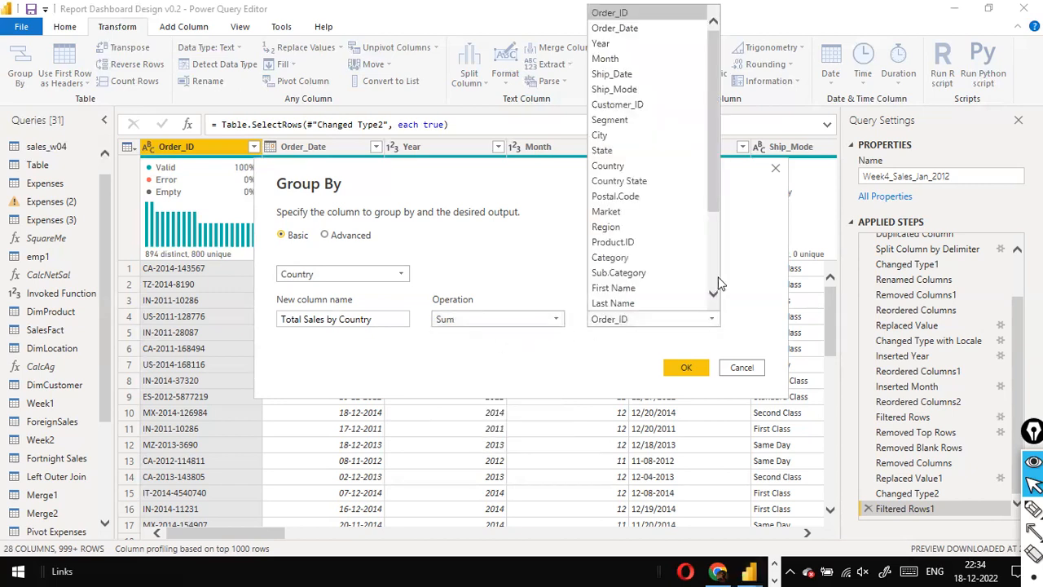
pyautogui.scroll(-3, 719, 283)
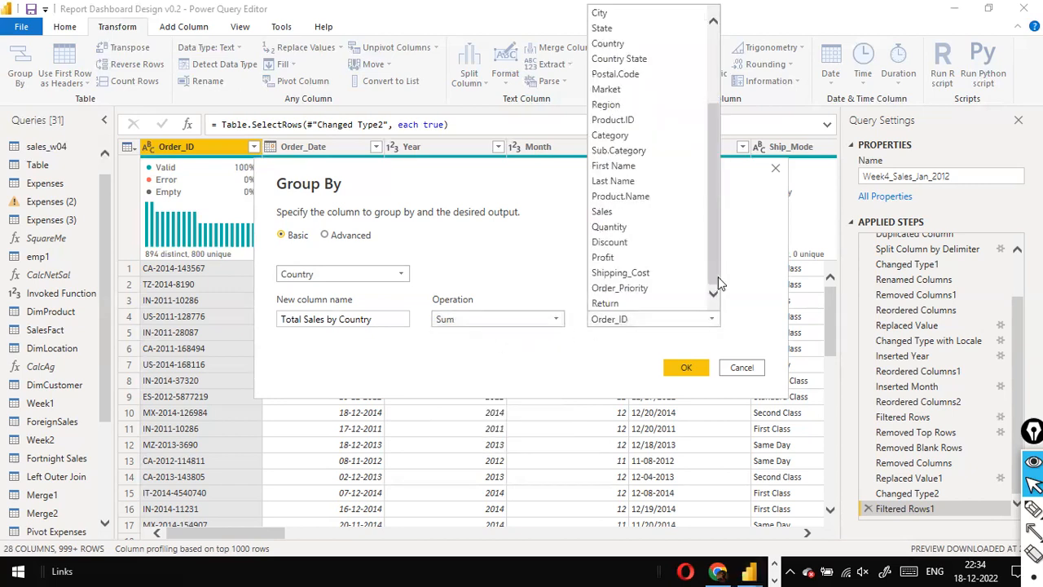
pyautogui.click(624, 226)
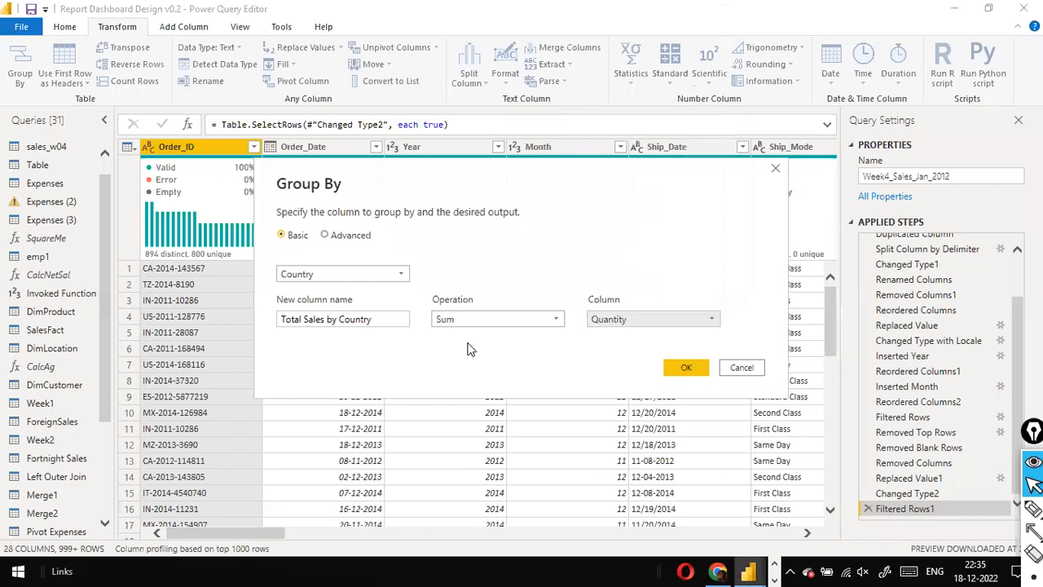
pyautogui.click(683, 371)
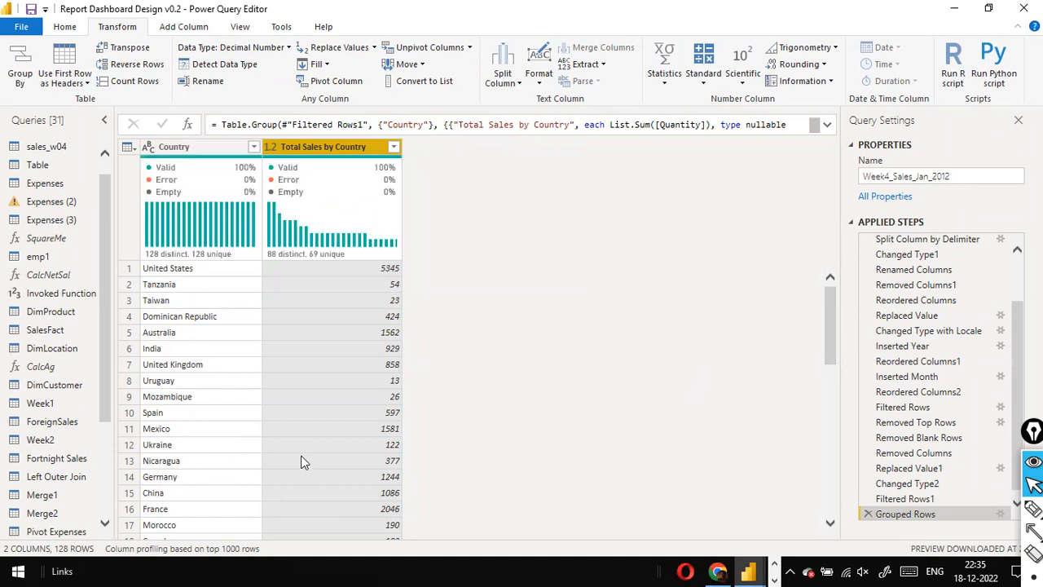
# Step: Switch to the dat1 folder in File Explorer, view aggSales.csv in Excel, and return to the Power Query Editor
pyautogui.hotkey('alt', 'Tab')
pyautogui.hotkey('alt', 'Tab')
pyautogui.hotkey('alt', 'Tab')
pyautogui.hotkey('alt', 'Tab')
pyautogui.press('Escape')
pyautogui.hotkey('alt', 'Tab')
pyautogui.hotkey('alt', 'Tab')
pyautogui.hotkey('alt', 'Tab')
pyautogui.hotkey('alt', 'Tab')
pyautogui.hotkey('alt', 'Tab')
pyautogui.hotkey('alt', 'Tab')
pyautogui.hotkey('alt', 'Tab')
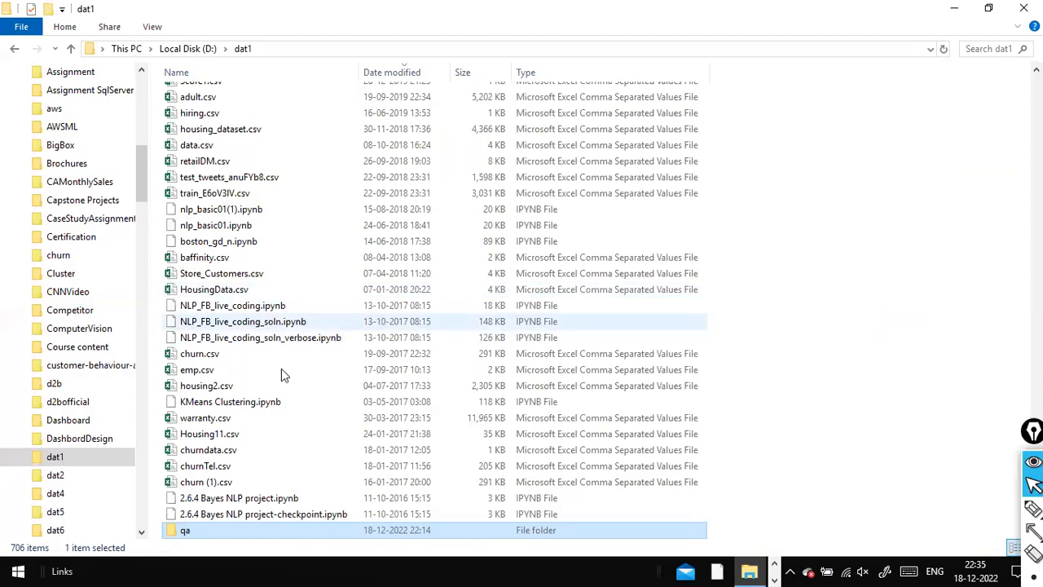
pyautogui.click(232, 228)
pyautogui.write('ag')
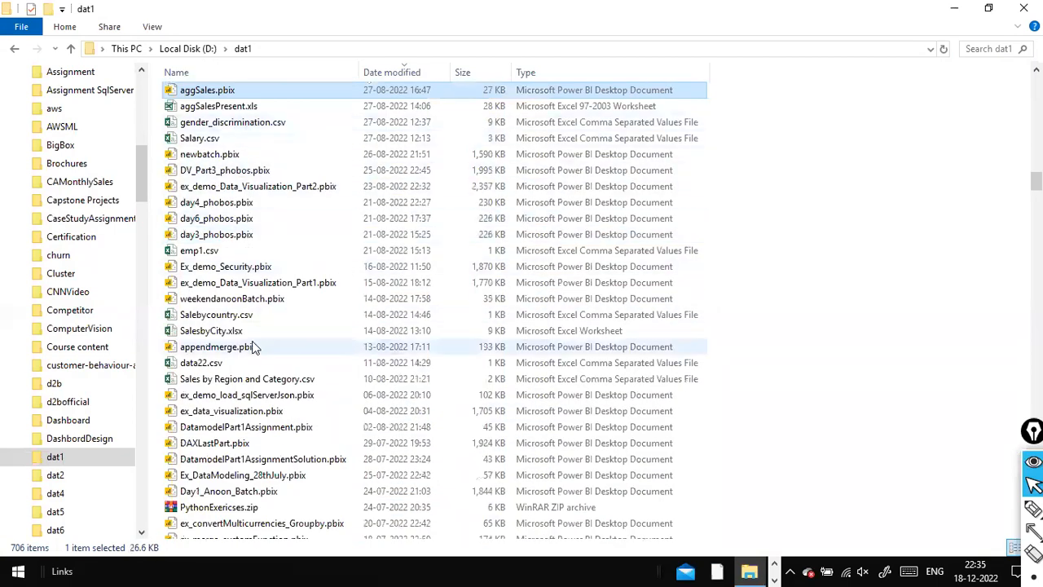
pyautogui.click(255, 347)
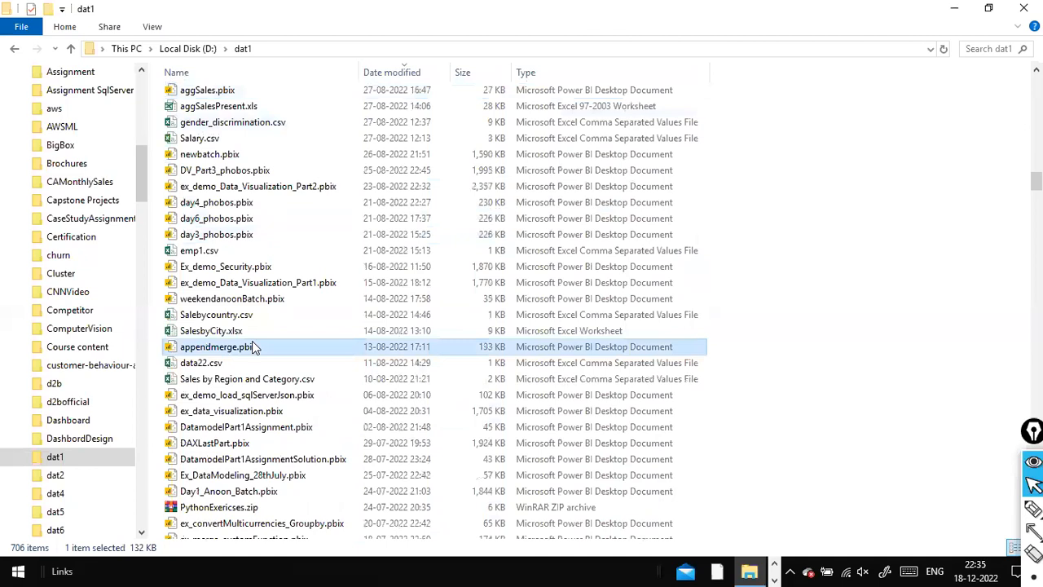
pyautogui.write('ag')
pyautogui.press('Return')
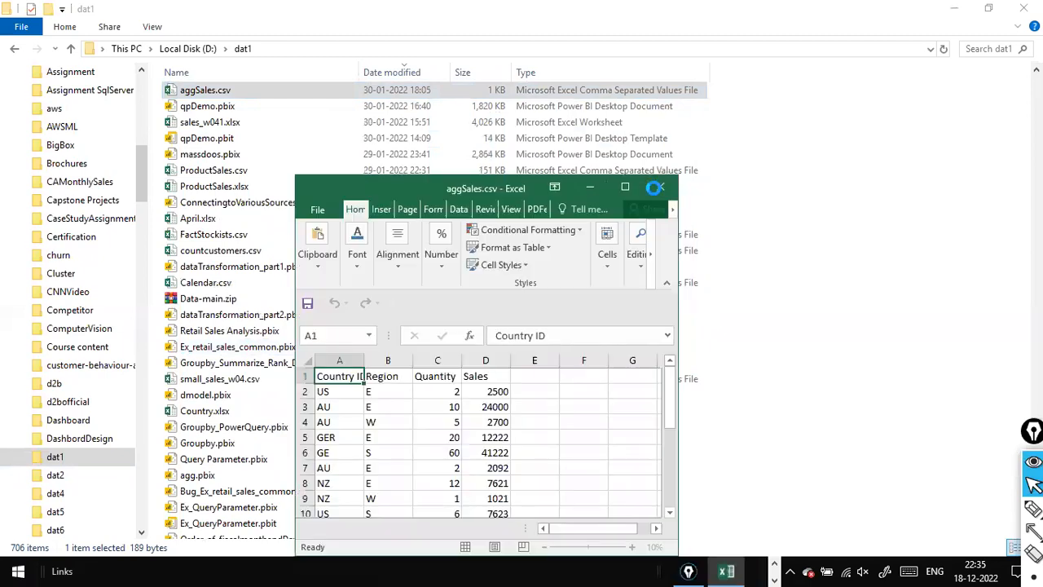
pyautogui.click(625, 187)
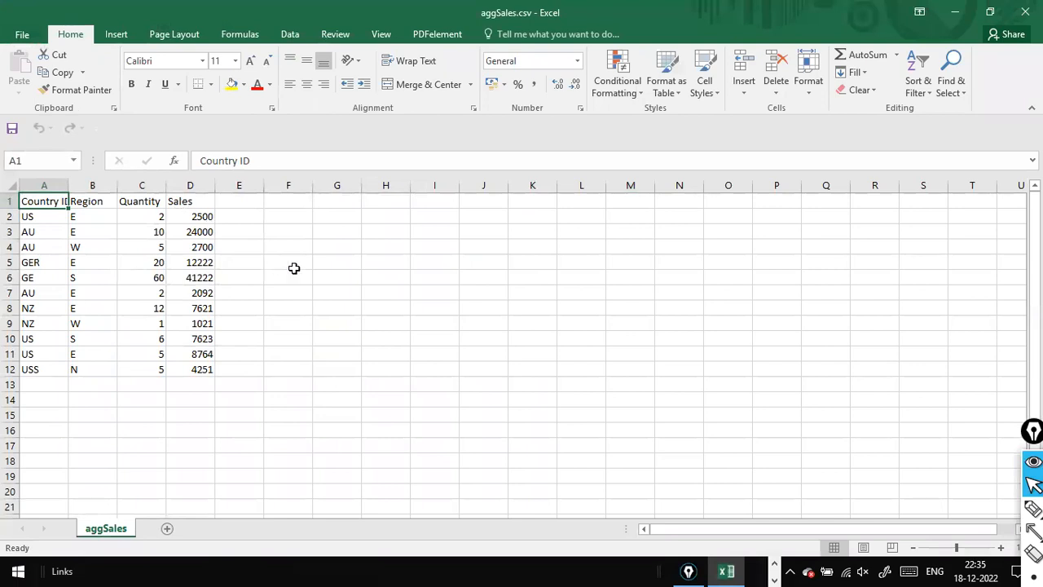
pyautogui.hotkey('alt', 'Tab')
pyautogui.hotkey('alt', 'Tab')
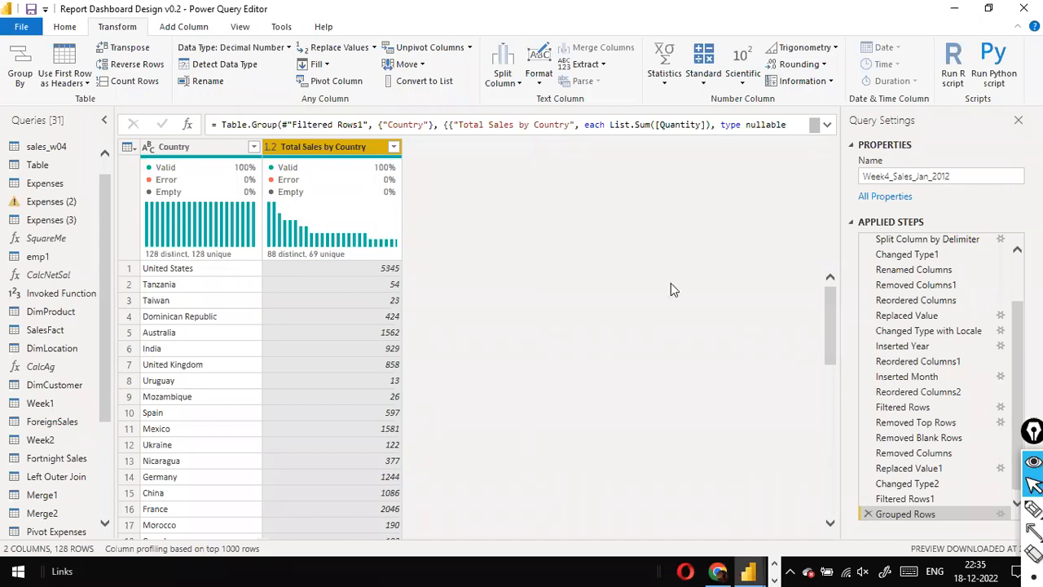
# Step: Review the columns available for grouping in the Grouped Rows settings, leaving the settings without applying changes
pyautogui.click(1002, 514)
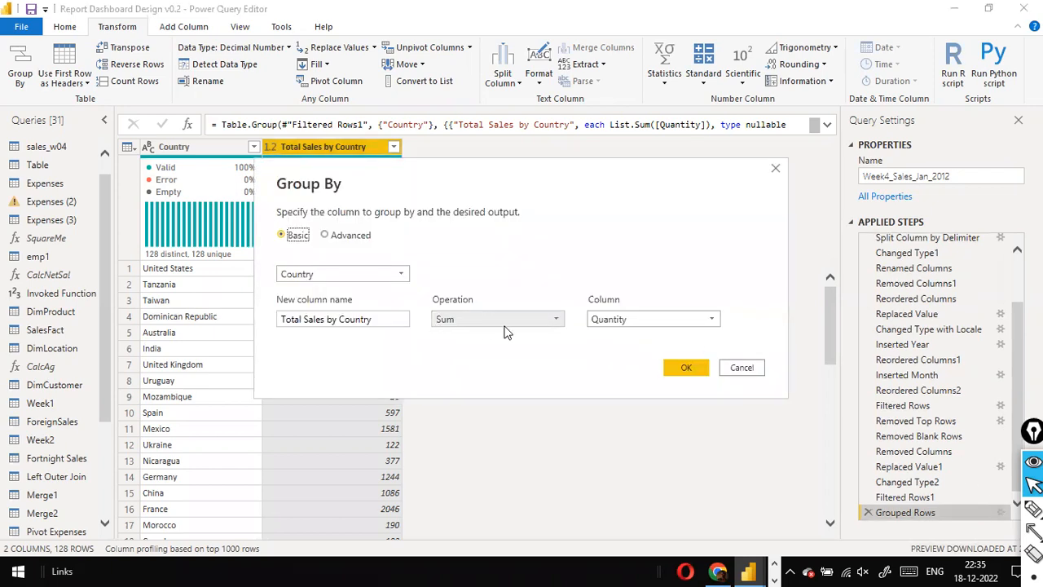
pyautogui.click(405, 279)
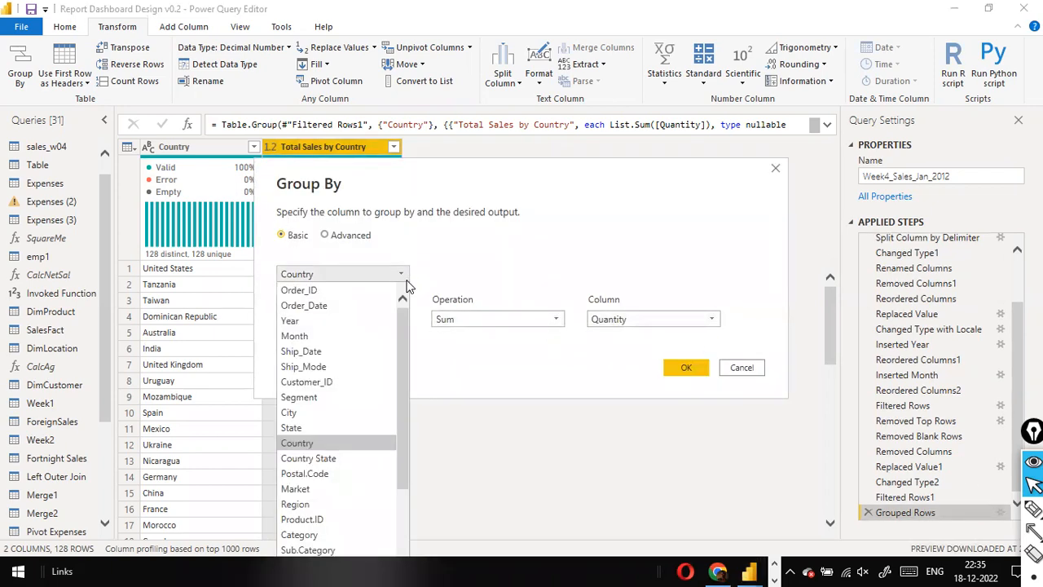
pyautogui.scroll(-3, 366, 333)
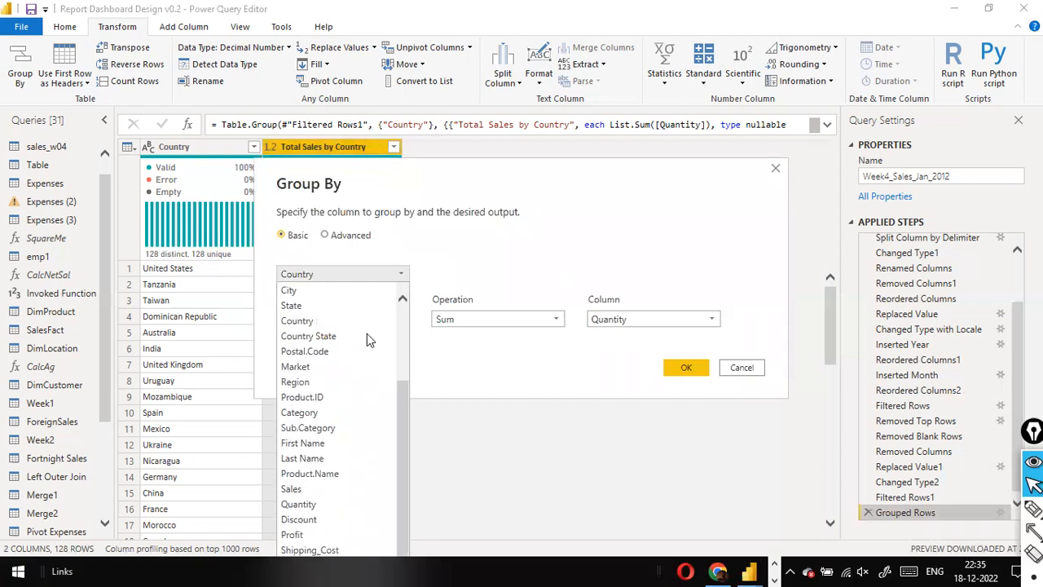
pyautogui.click(741, 368)
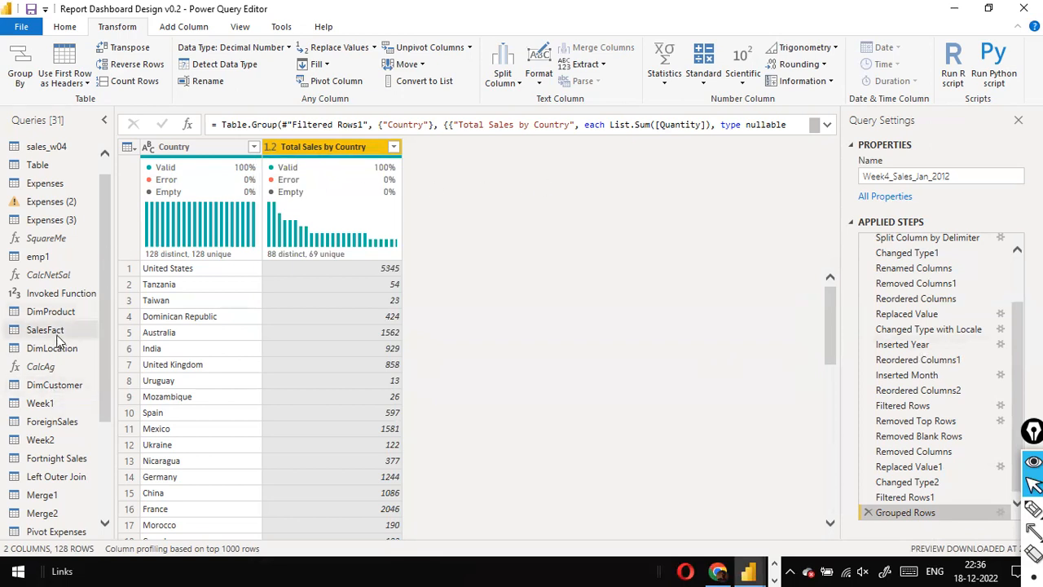
# Step: Find the aggSales query in the list of queries and select it
pyautogui.scroll(1, 62, 155)
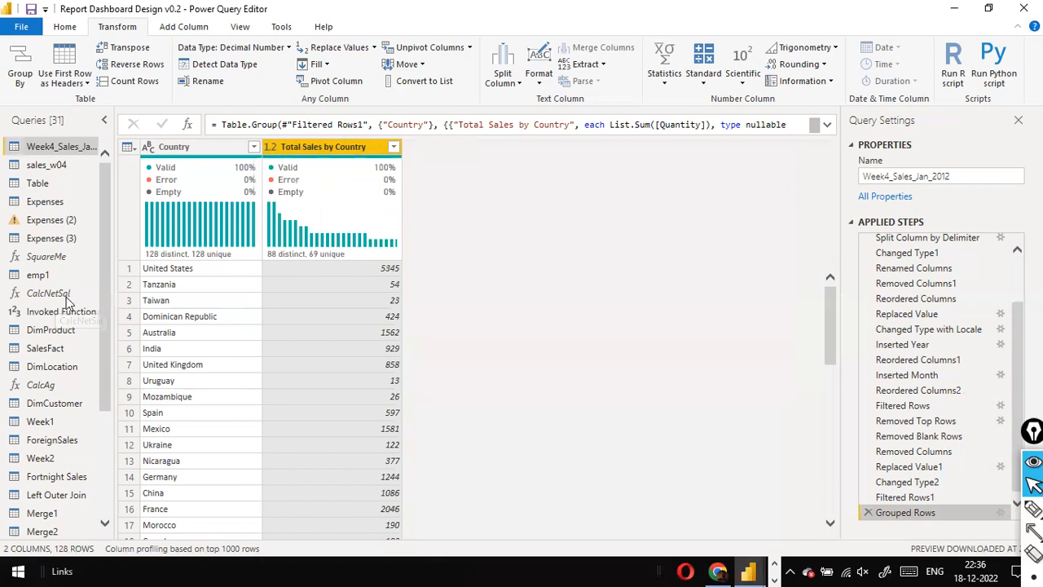
pyautogui.scroll(-3, 35, 379)
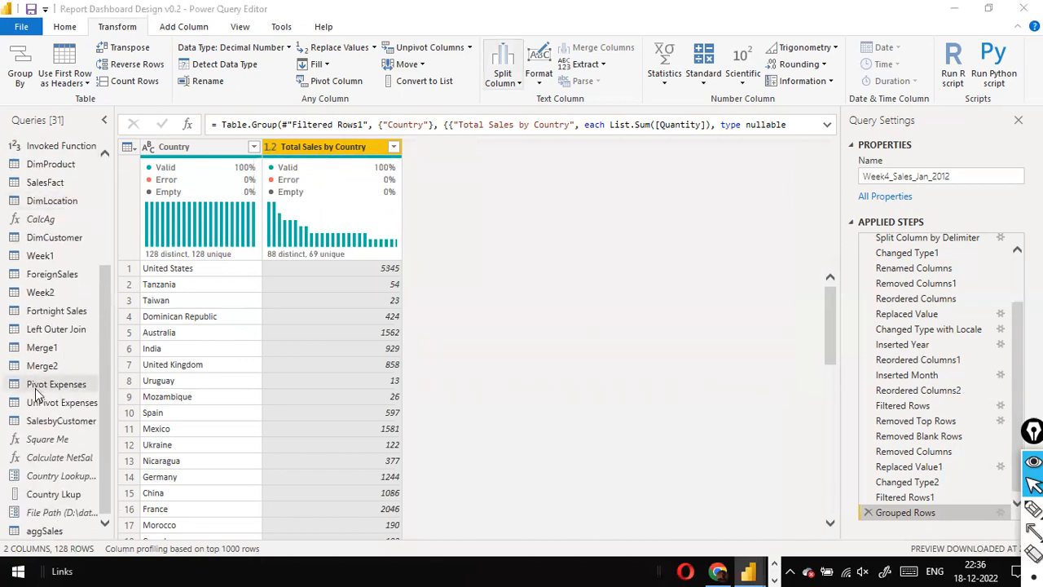
pyautogui.scroll(3, 35, 388)
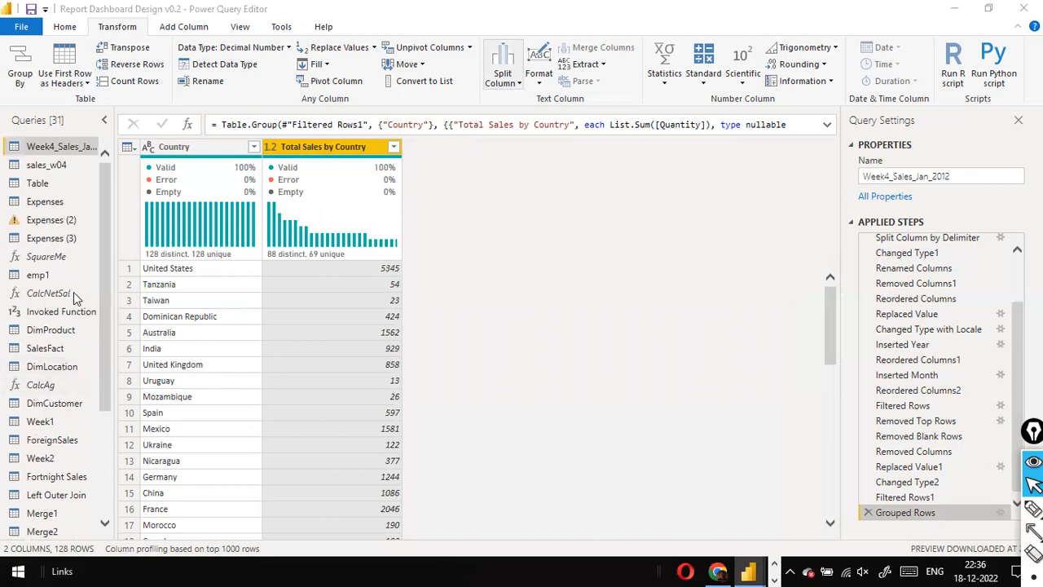
pyautogui.scroll(-3, 73, 224)
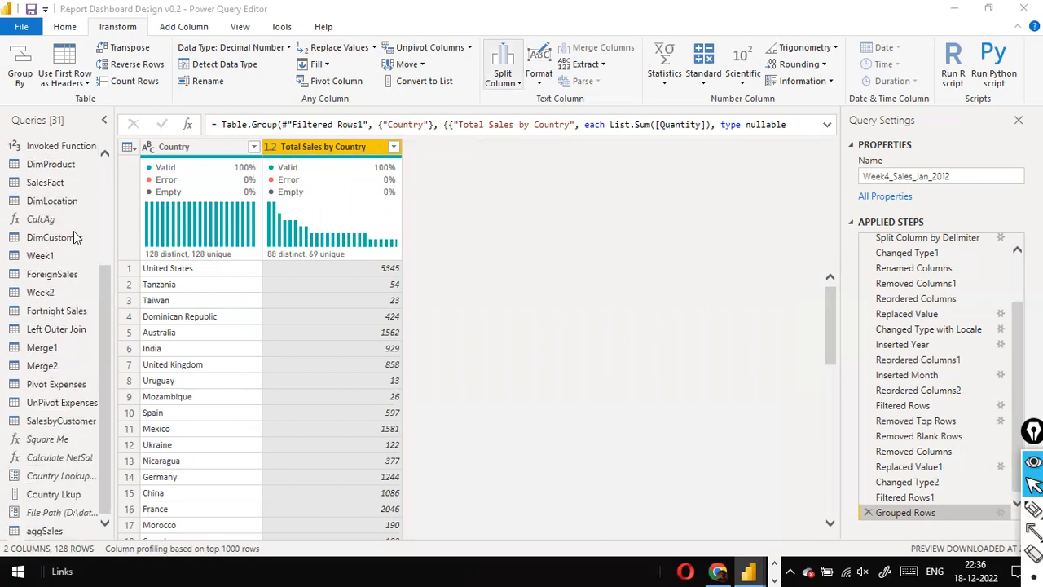
pyautogui.click(49, 532)
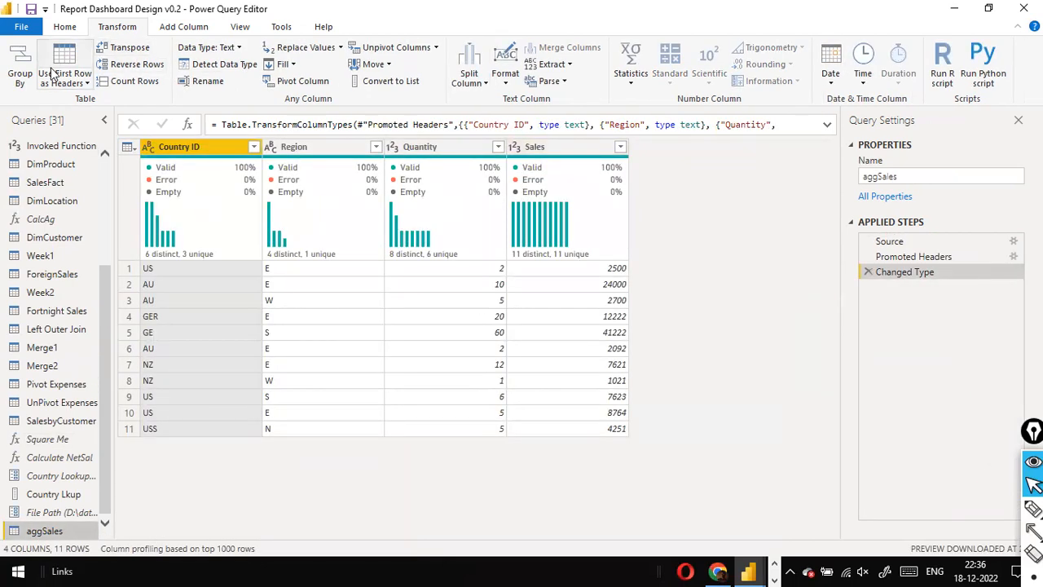
# Step: Group aggSales by Country ID with a new column Total Sales that sums the Sales column
pyautogui.click(20, 78)
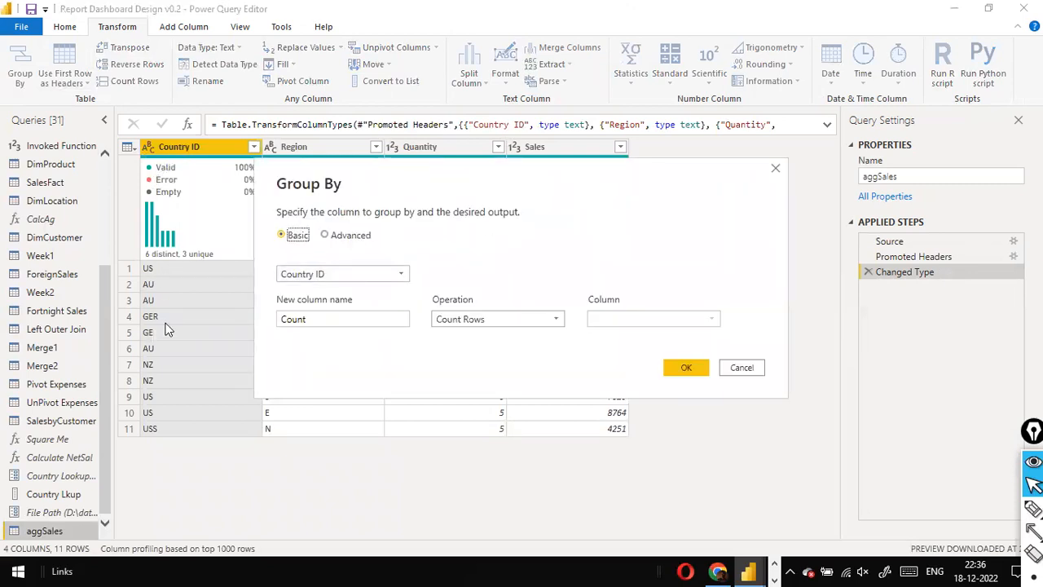
pyautogui.moveTo(389, 319); pyautogui.dragTo(228, 319)
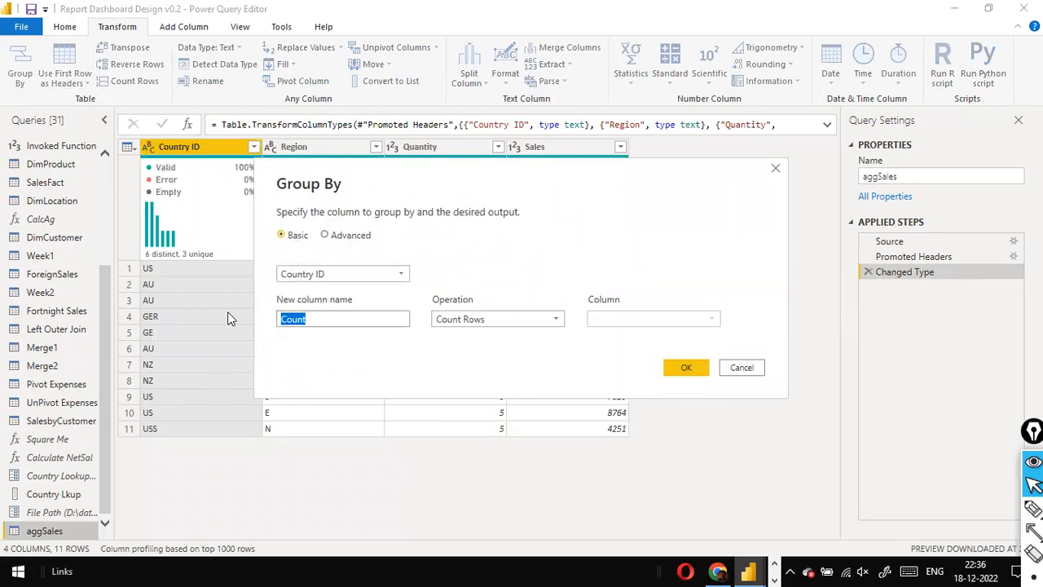
pyautogui.write('Total Sales')
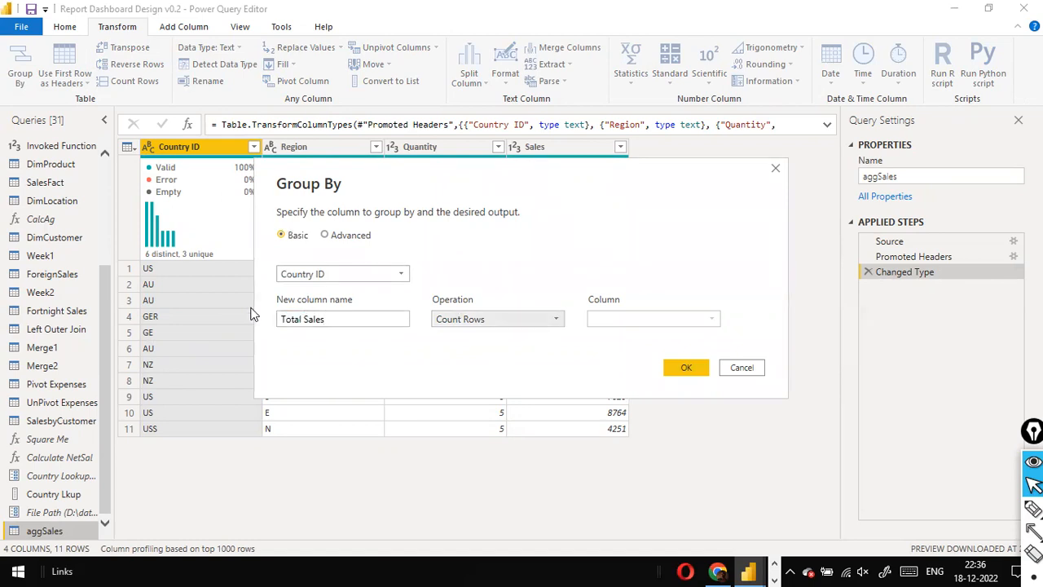
pyautogui.click(499, 321)
pyautogui.click(491, 334)
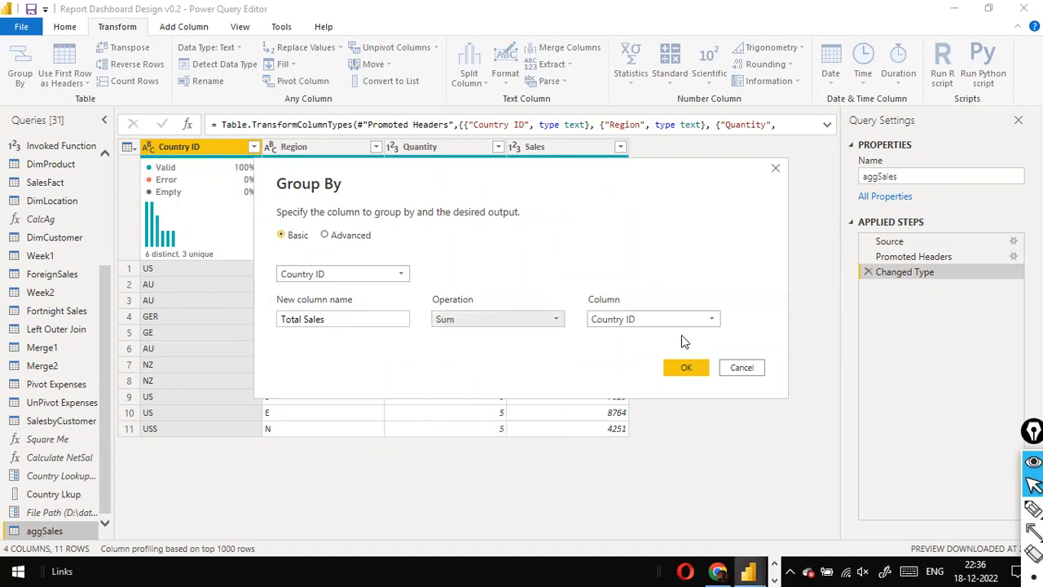
pyautogui.click(697, 324)
pyautogui.click(664, 380)
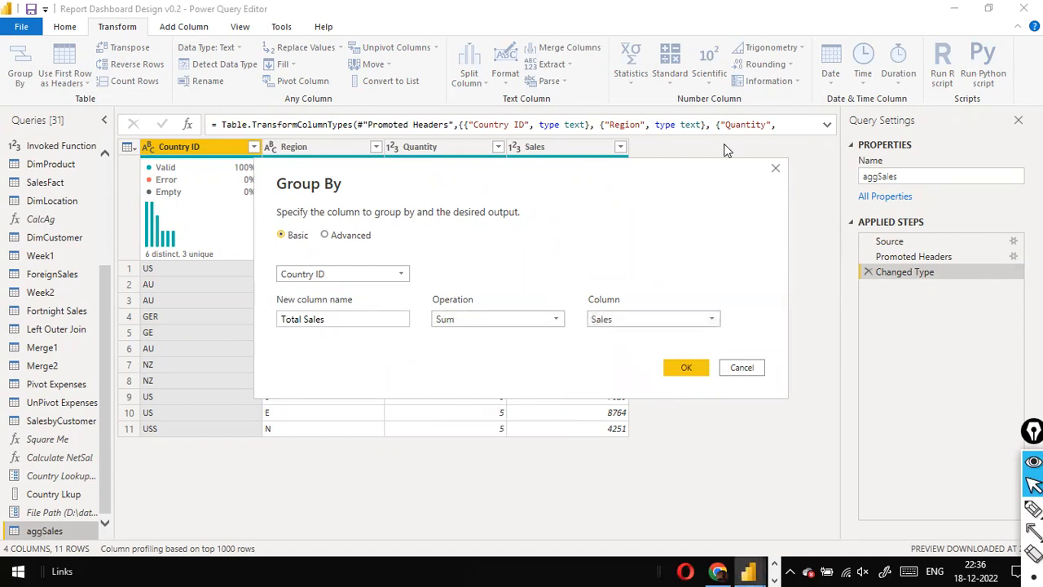
pyautogui.moveTo(512, 189); pyautogui.dragTo(711, 322)
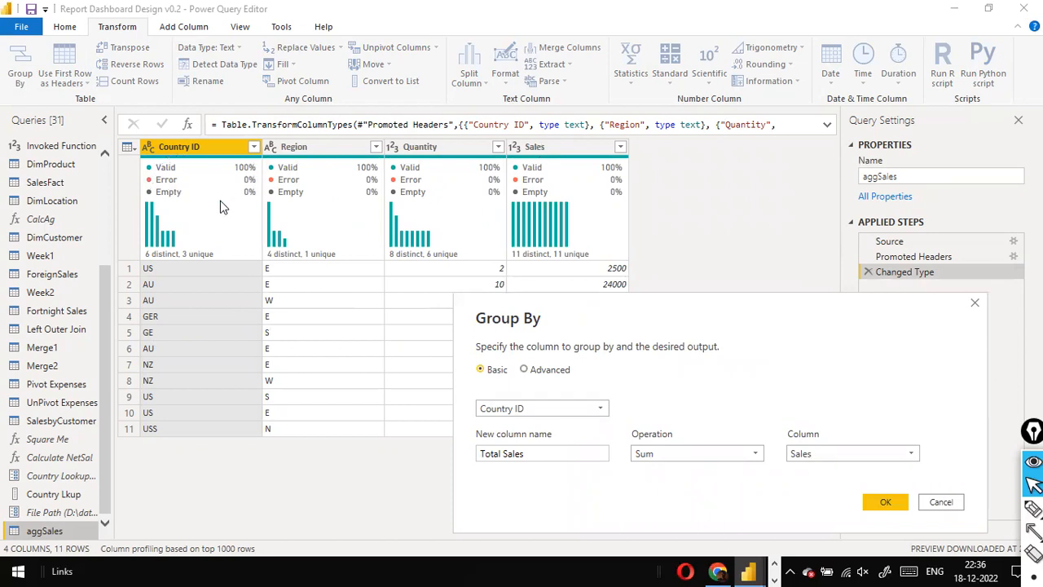
pyautogui.click(885, 502)
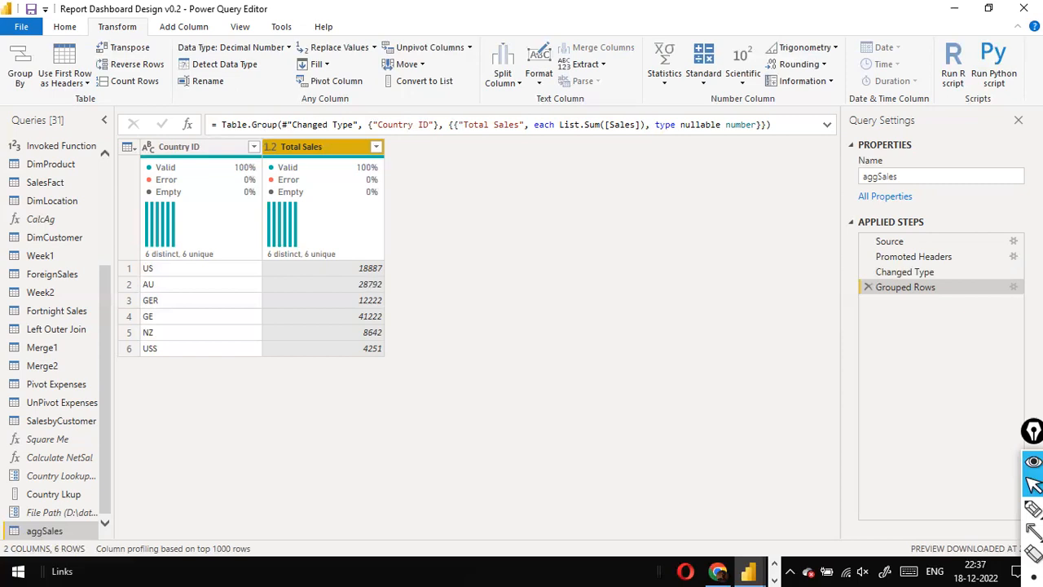
# Step: Switch the Grouped Rows settings of aggSales to Advanced and add a second aggregation
pyautogui.click(1014, 287)
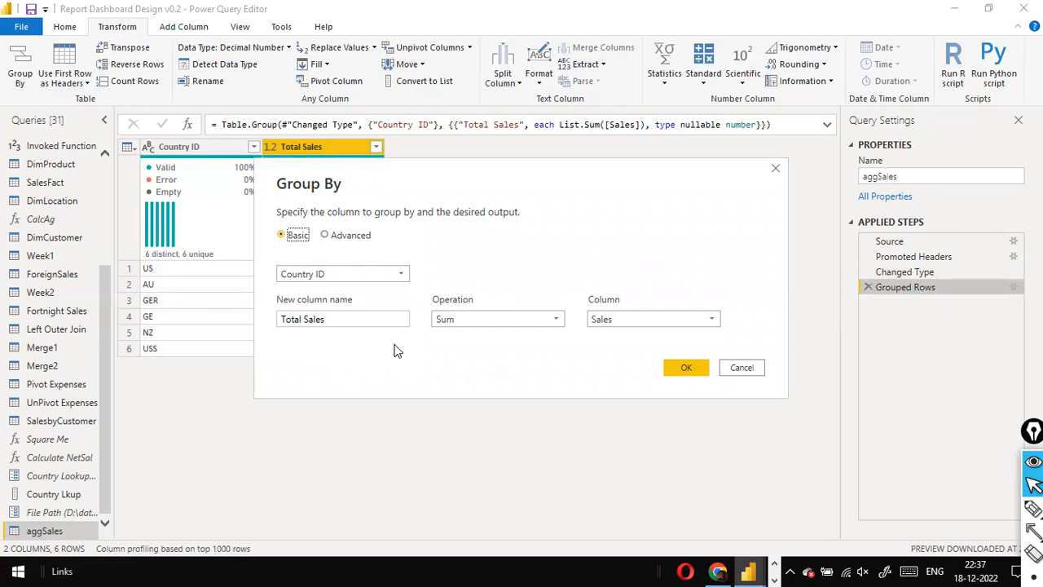
pyautogui.click(741, 369)
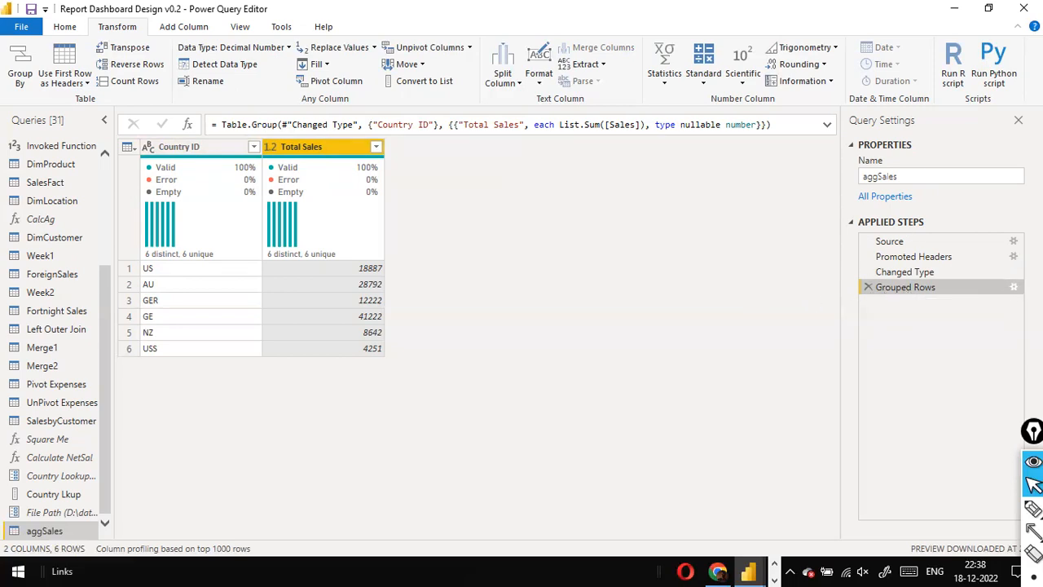
pyautogui.click(1013, 287)
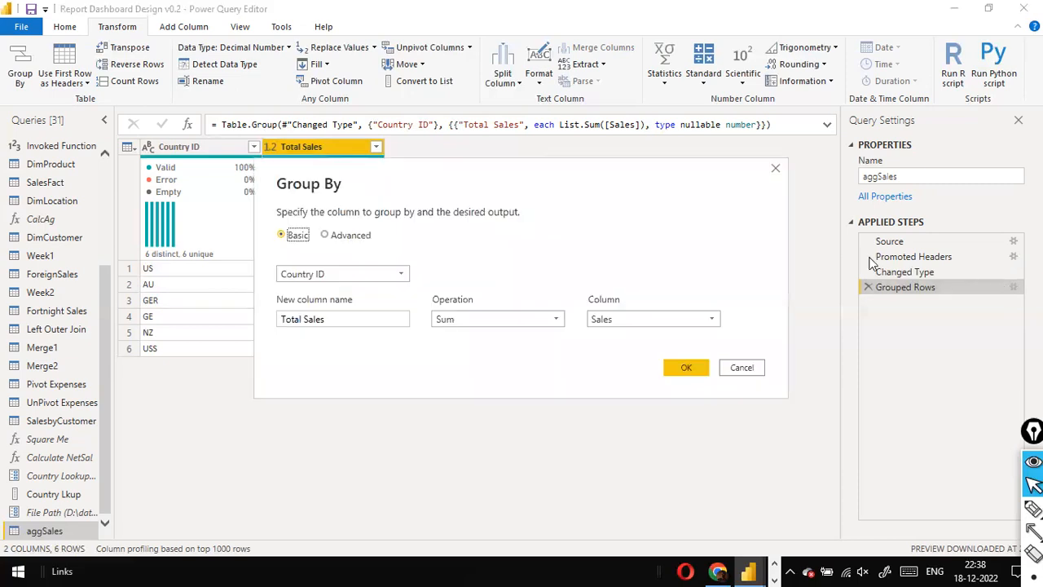
pyautogui.click(333, 239)
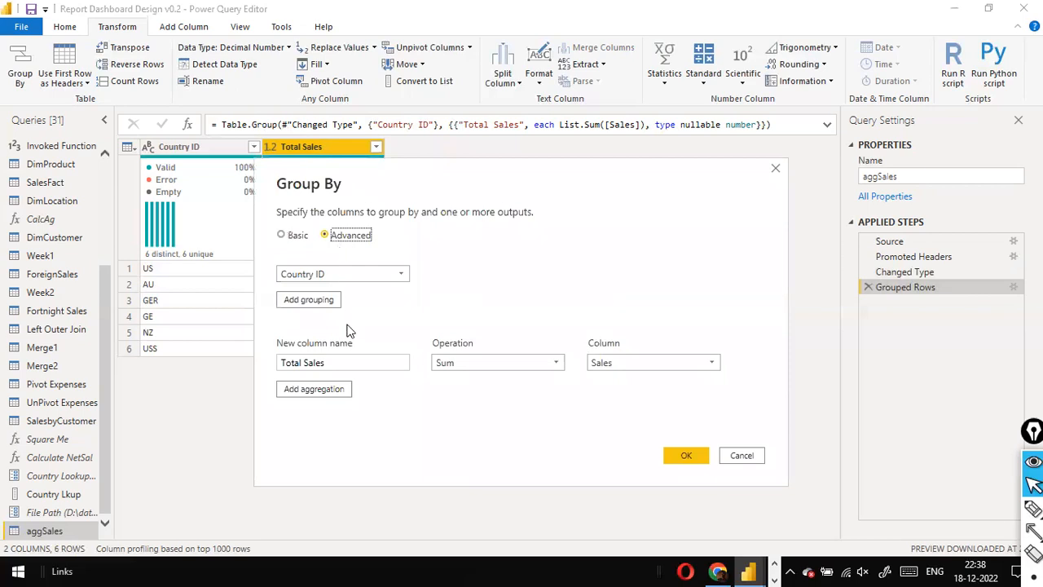
pyautogui.click(335, 390)
pyautogui.click(334, 389)
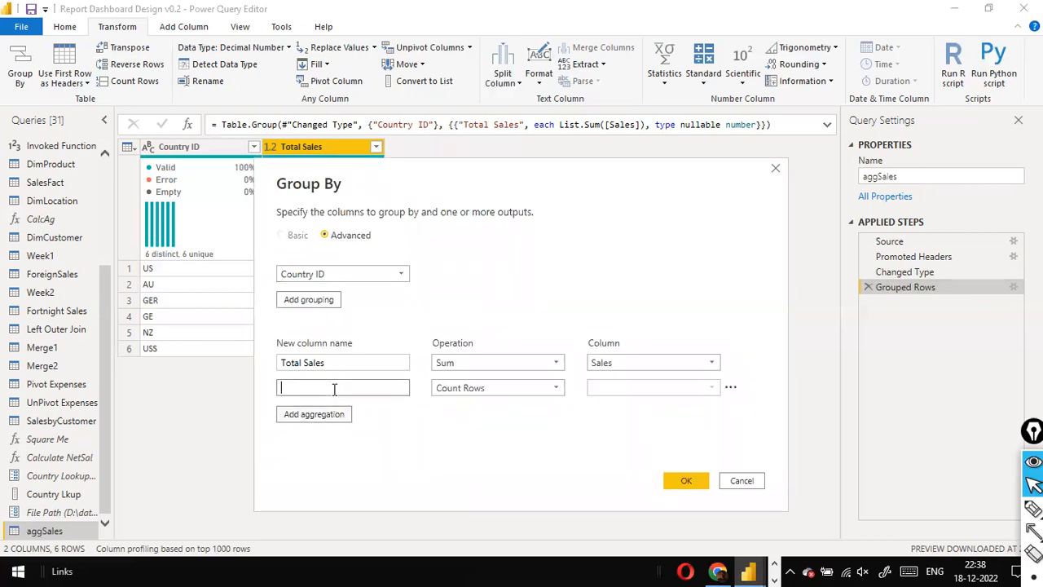
# Step: Define the new aggregation as Total Quantity Sold, summing the Quantity column, and apply the grouping
pyautogui.write('Total Quantity Sold')
pyautogui.click(558, 388)
pyautogui.click(477, 405)
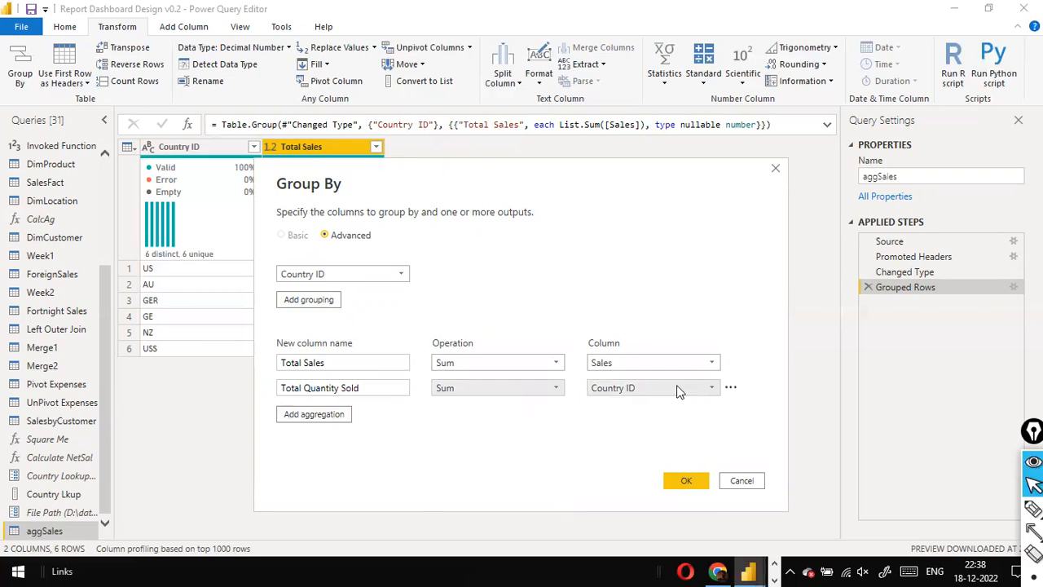
pyautogui.click(705, 390)
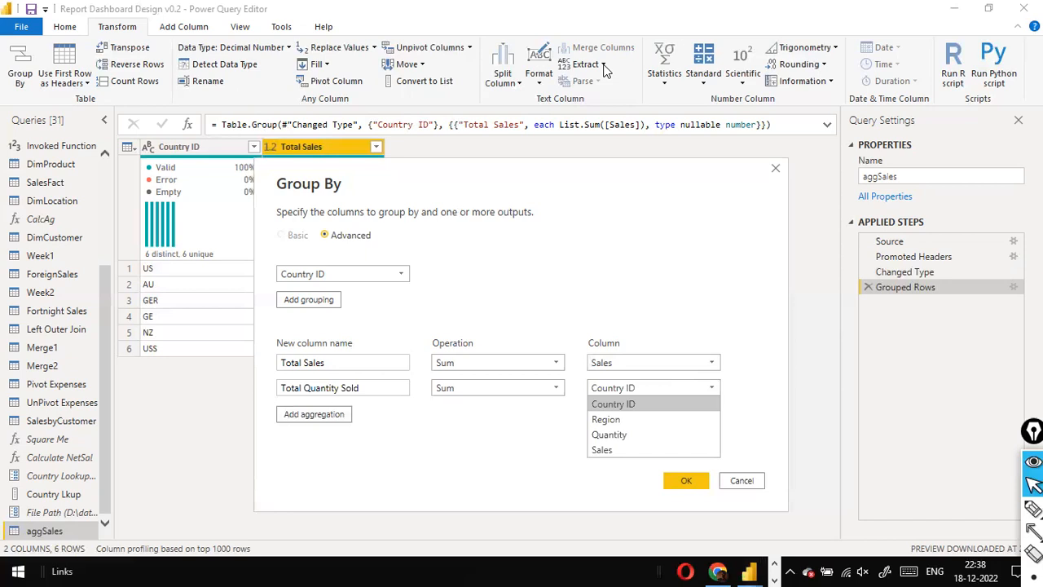
pyautogui.click(631, 380)
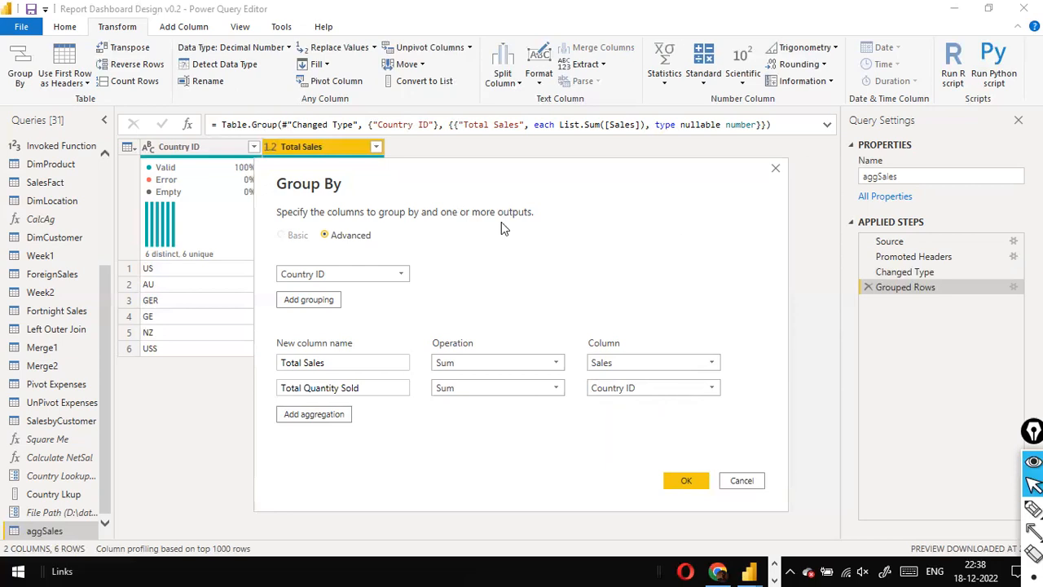
pyautogui.click(715, 389)
pyautogui.click(648, 435)
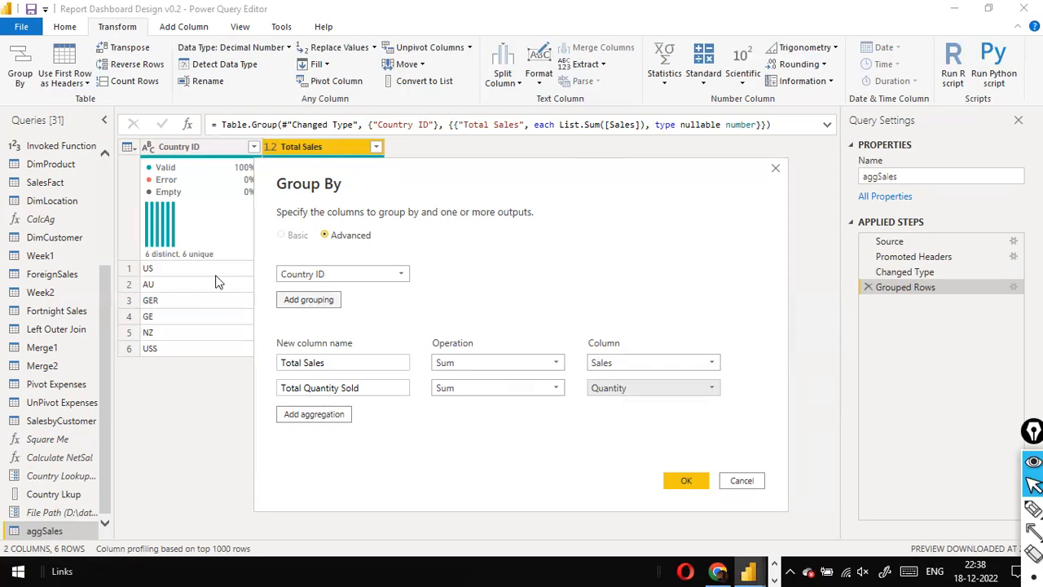
pyautogui.click(687, 482)
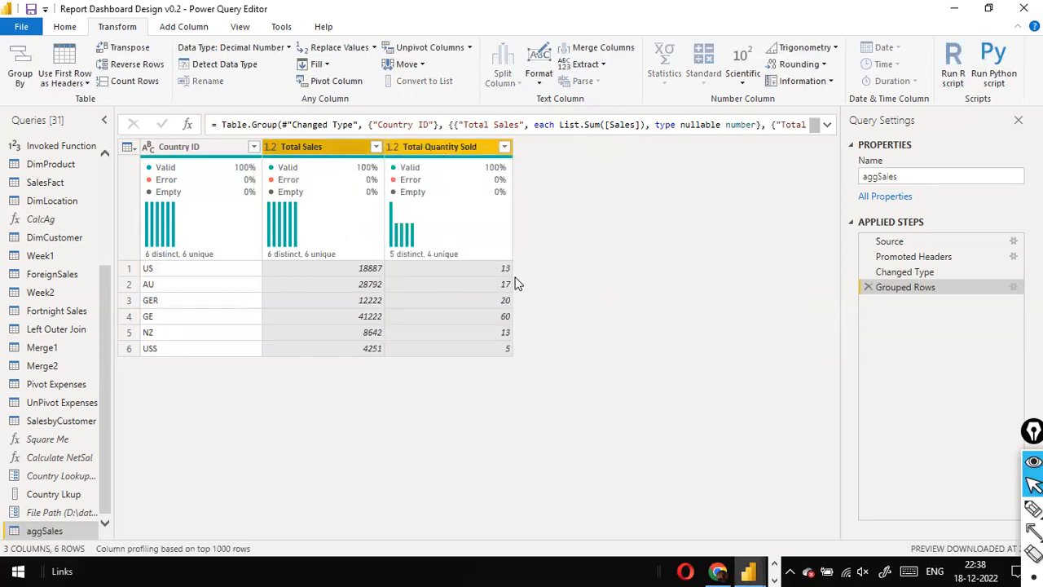
# Step: Switch to aggSales.csv in Excel, shown in a smaller window over Power Query Editor, and enable filters on its header row
pyautogui.hotkey('alt', 'Tab')
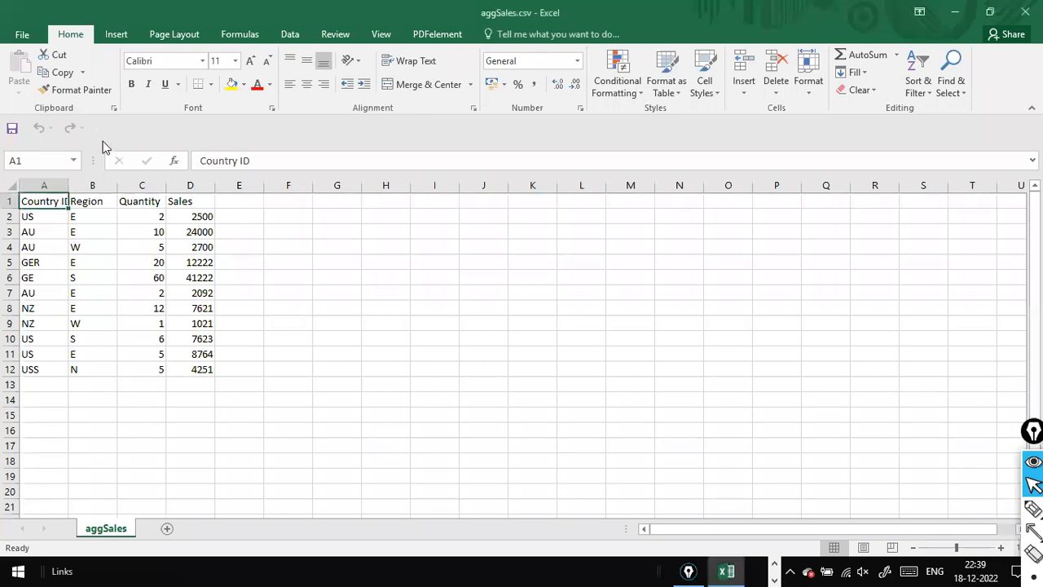
pyautogui.doubleClick(172, 11)
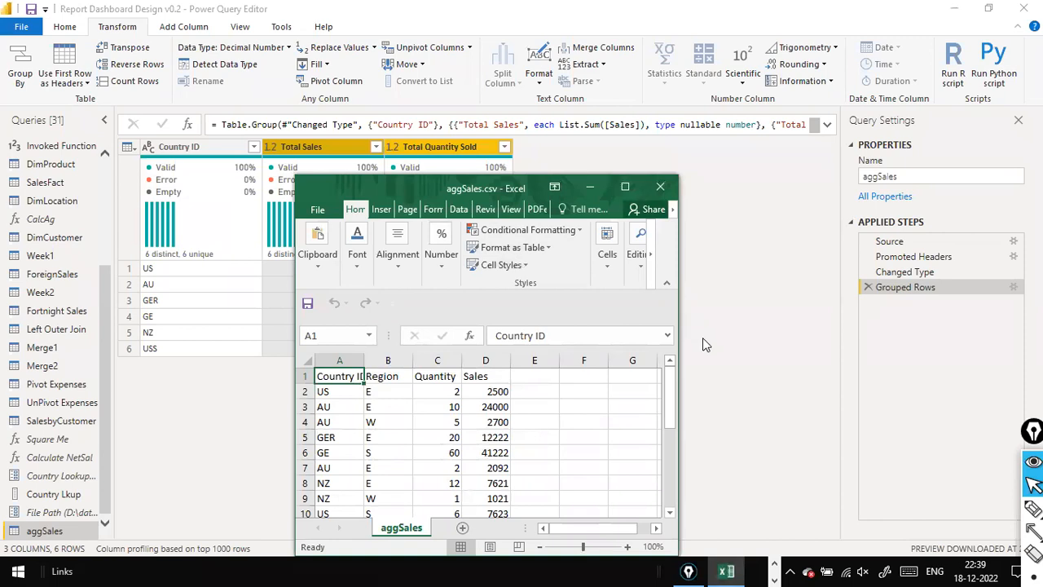
pyautogui.moveTo(739, 351); pyautogui.dragTo(1032, 351)
pyautogui.moveTo(744, 190); pyautogui.dragTo(651, 116)
pyautogui.click(492, 136)
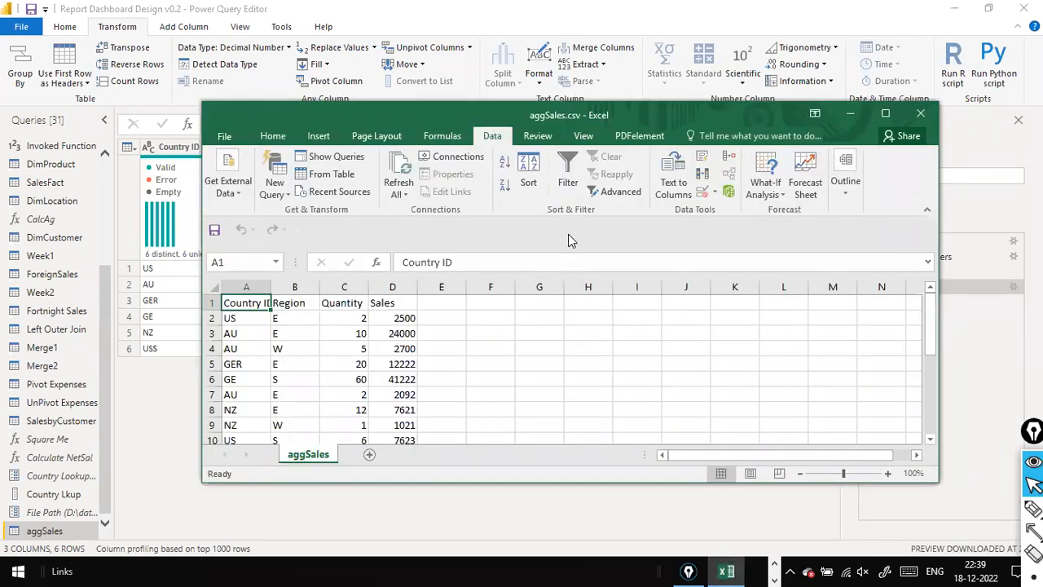
pyautogui.click(568, 171)
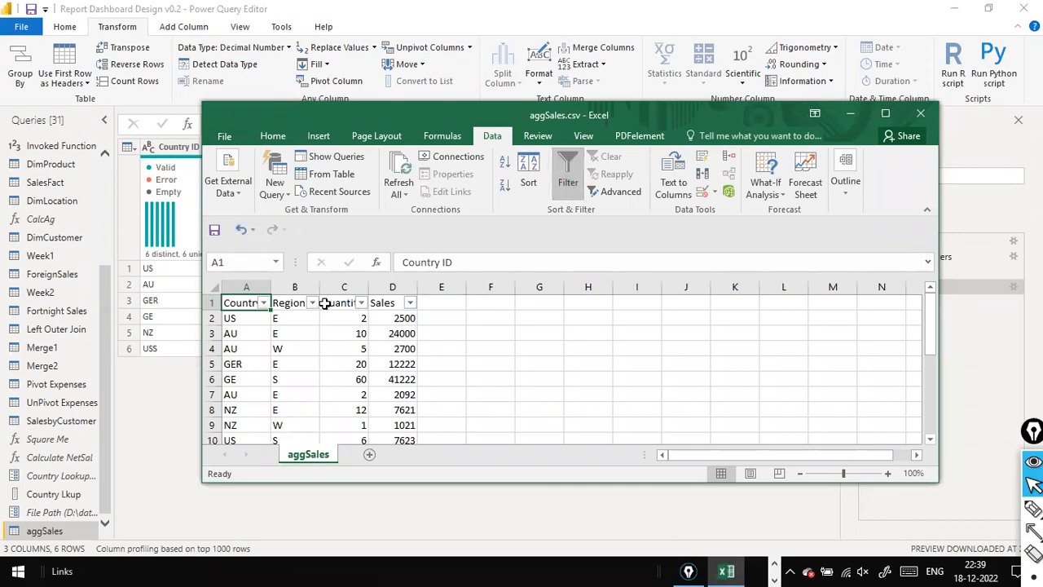
# Step: Filter Country ID to US and check the sums of its Sales and Quantity values against the grouped query
pyautogui.click(261, 303)
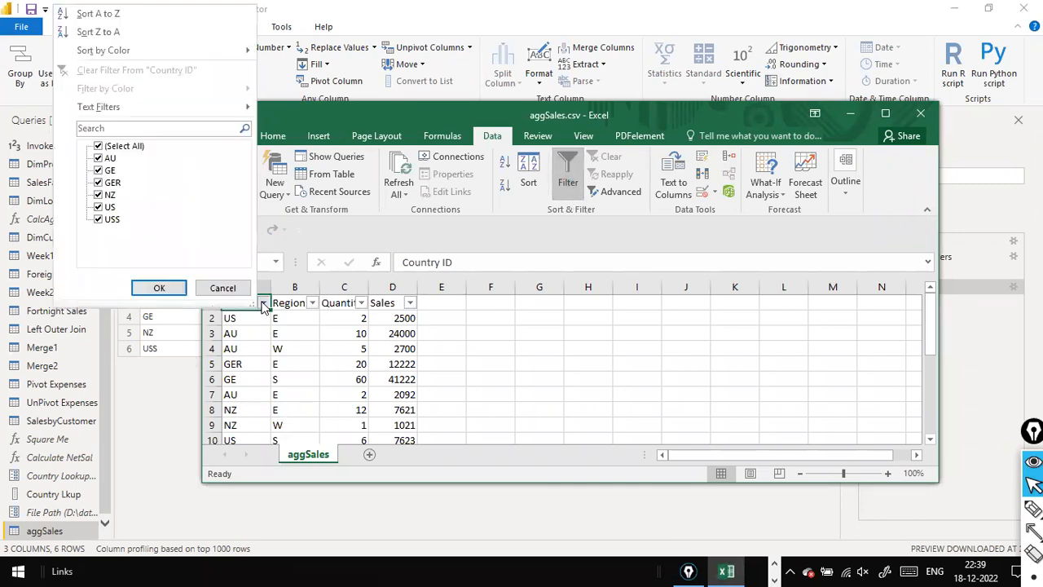
pyautogui.click(102, 147)
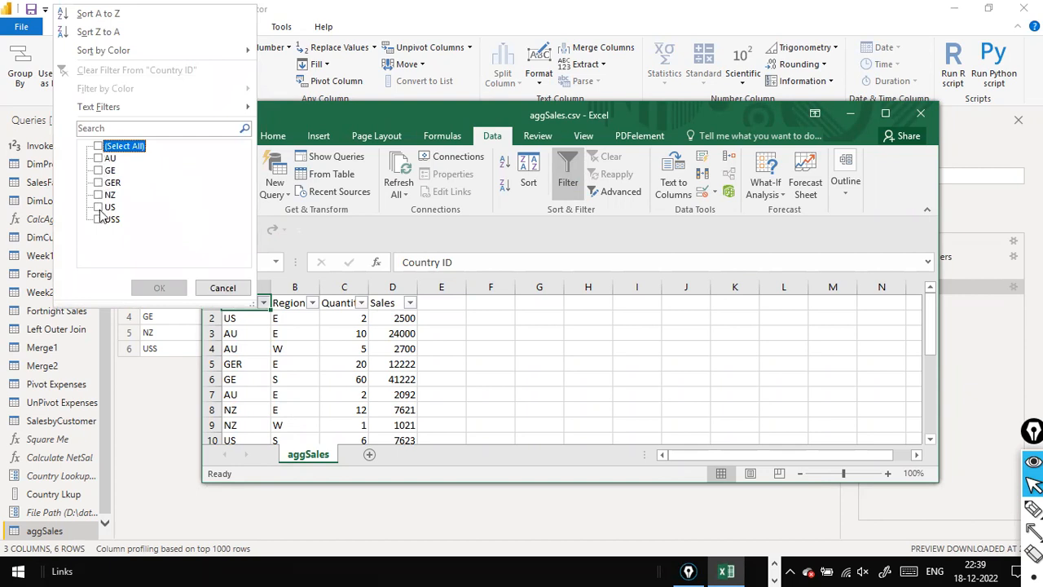
pyautogui.click(99, 207)
pyautogui.click(155, 289)
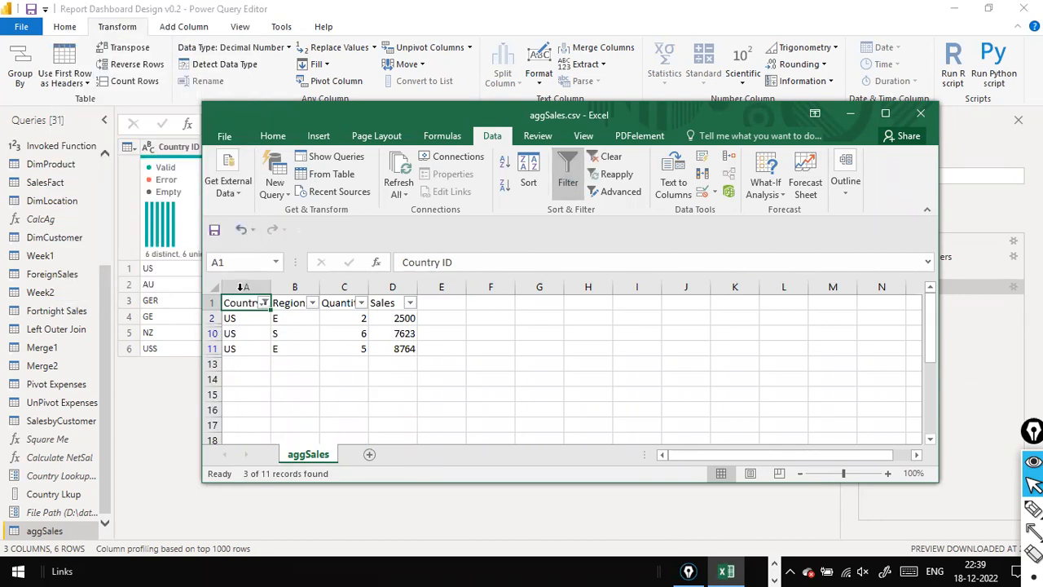
pyautogui.click(395, 319)
pyautogui.moveTo(392, 345); pyautogui.dragTo(407, 345)
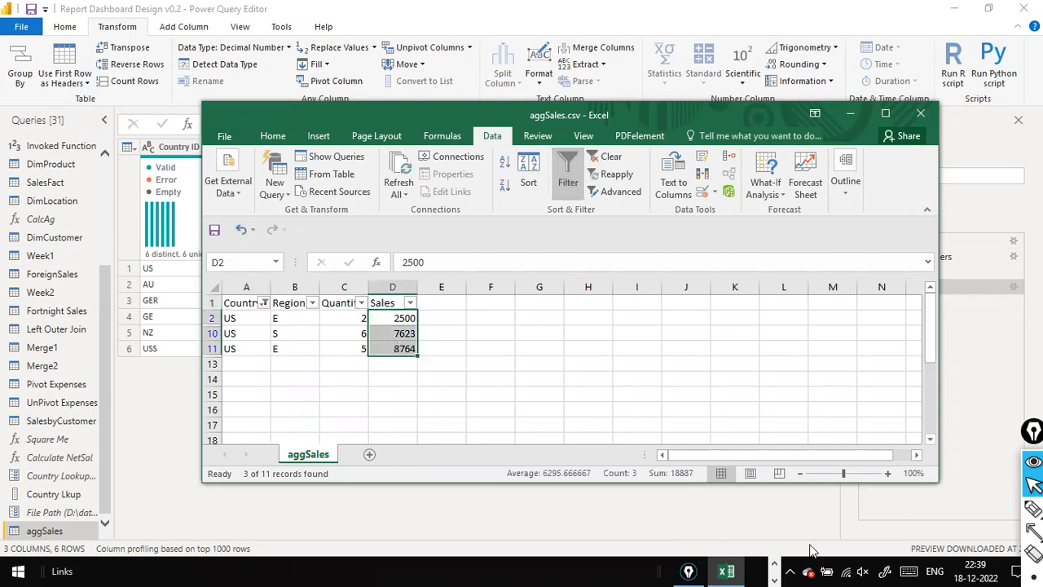
pyautogui.click(702, 490)
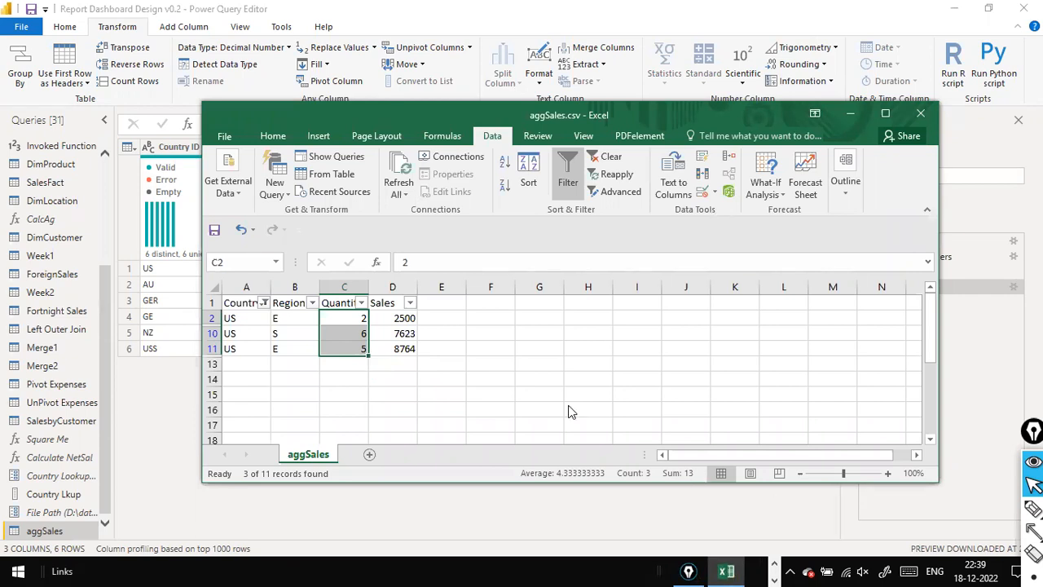
pyautogui.hotkey('alt', 'Tab')
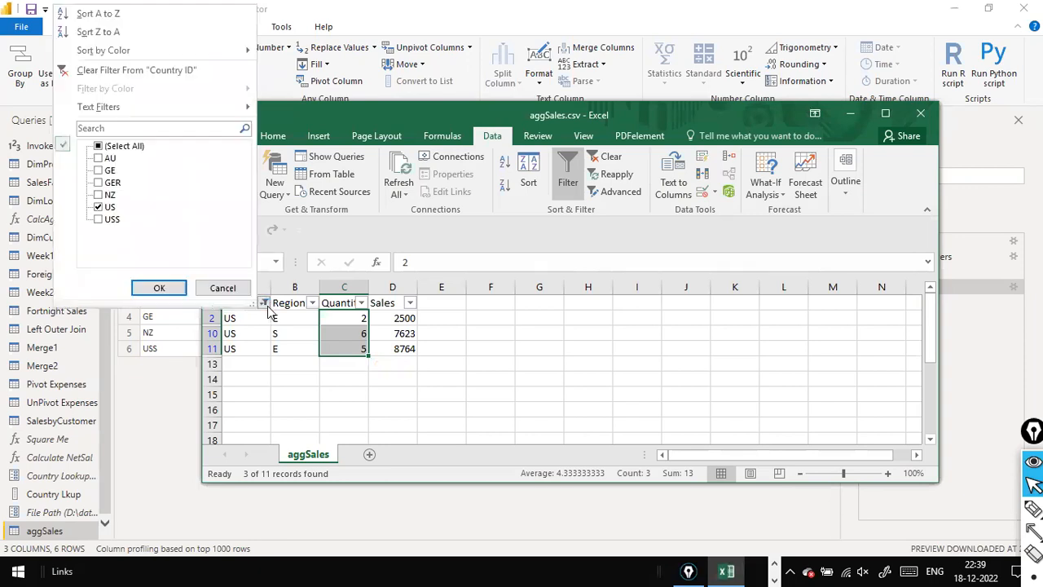
# Step: Filter Country ID to USS only and select its Sales value for comparison with the grouped total
pyautogui.click(265, 303)
pyautogui.click(100, 219)
pyautogui.click(100, 207)
pyautogui.click(156, 287)
pyautogui.click(406, 320)
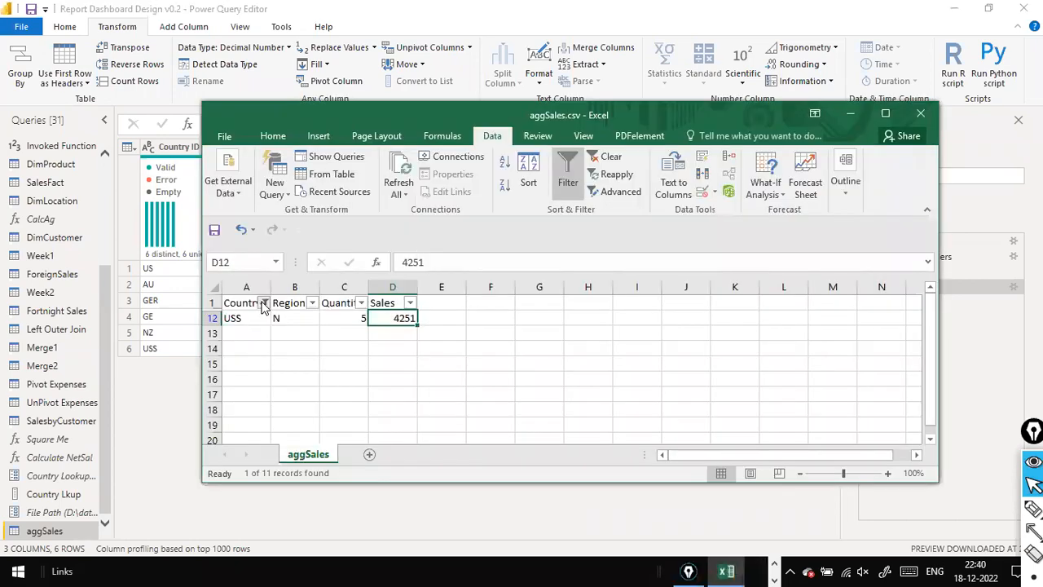
# Step: Filter Country ID to AU only and check the sums of its Sales and Quantity values
pyautogui.click(264, 302)
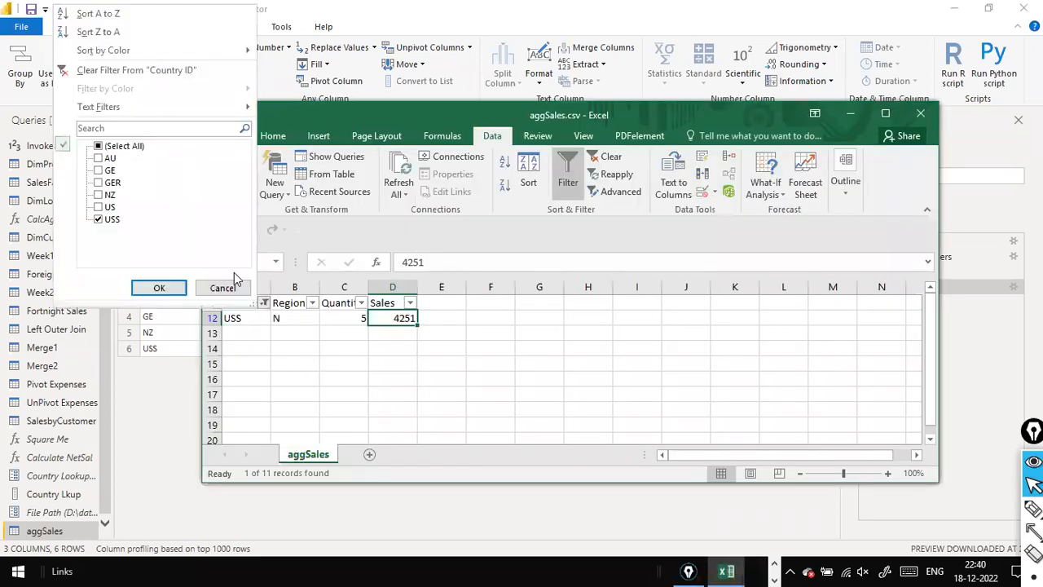
pyautogui.click(99, 158)
pyautogui.click(98, 218)
pyautogui.click(155, 287)
pyautogui.moveTo(401, 323); pyautogui.dragTo(403, 348)
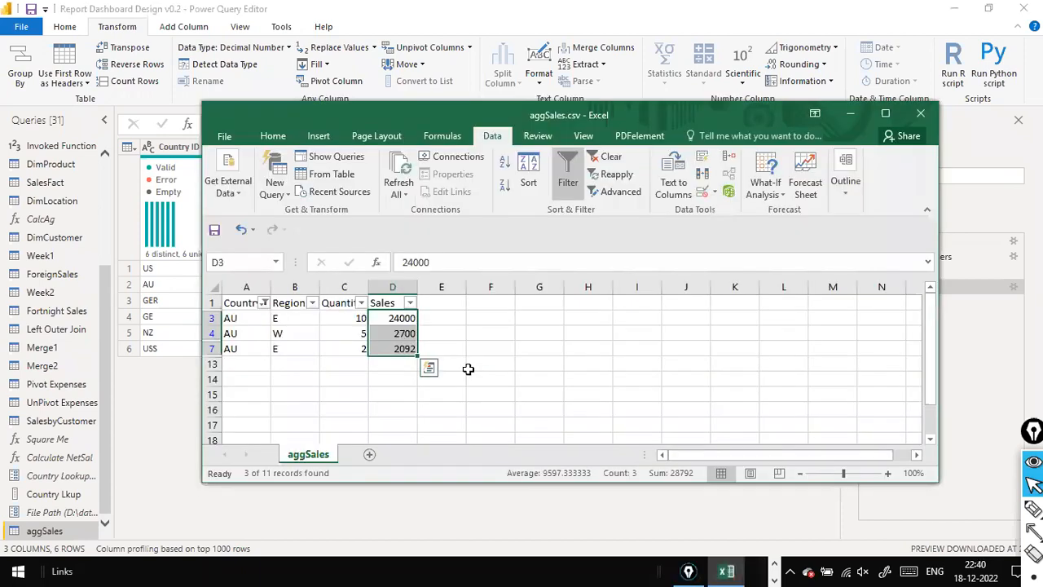
pyautogui.moveTo(347, 320); pyautogui.dragTo(342, 352)
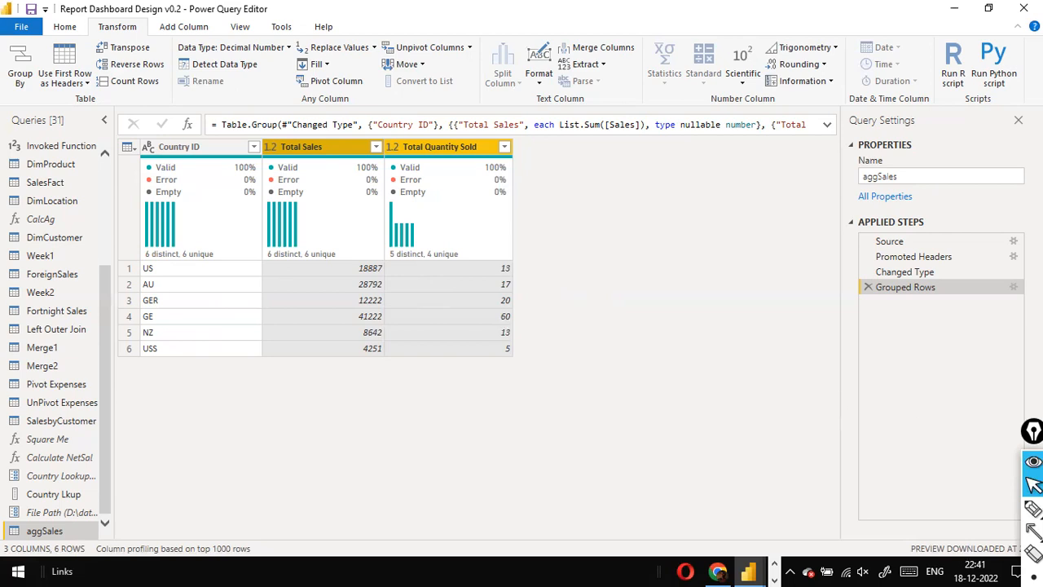
# Step: Add a Total # of Transactions aggregation using Count Rows to the Grouped Rows step of aggSales in Power Query Editor
pyautogui.click(1015, 287)
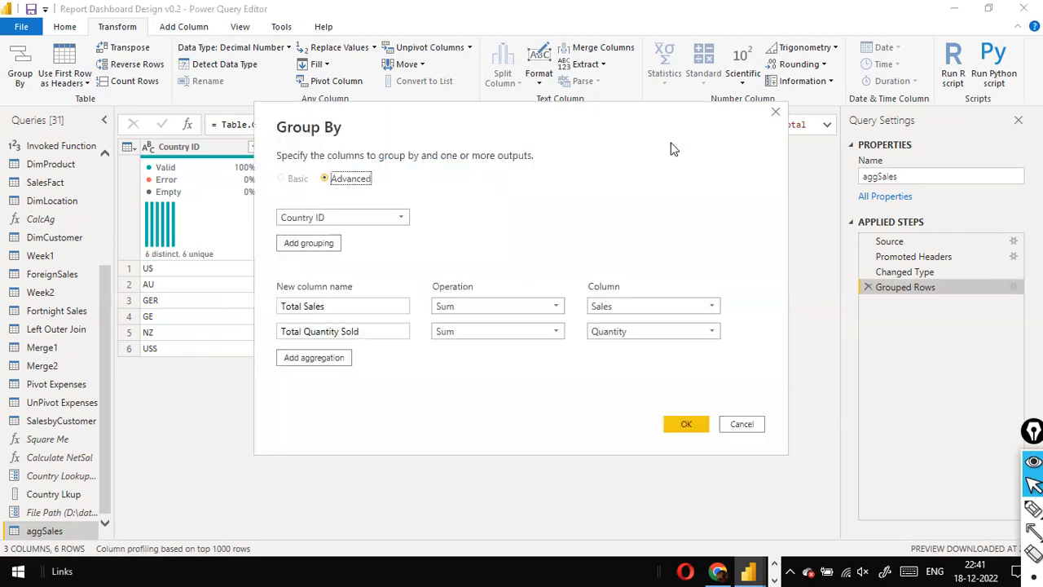
pyautogui.click(315, 358)
pyautogui.click(343, 355)
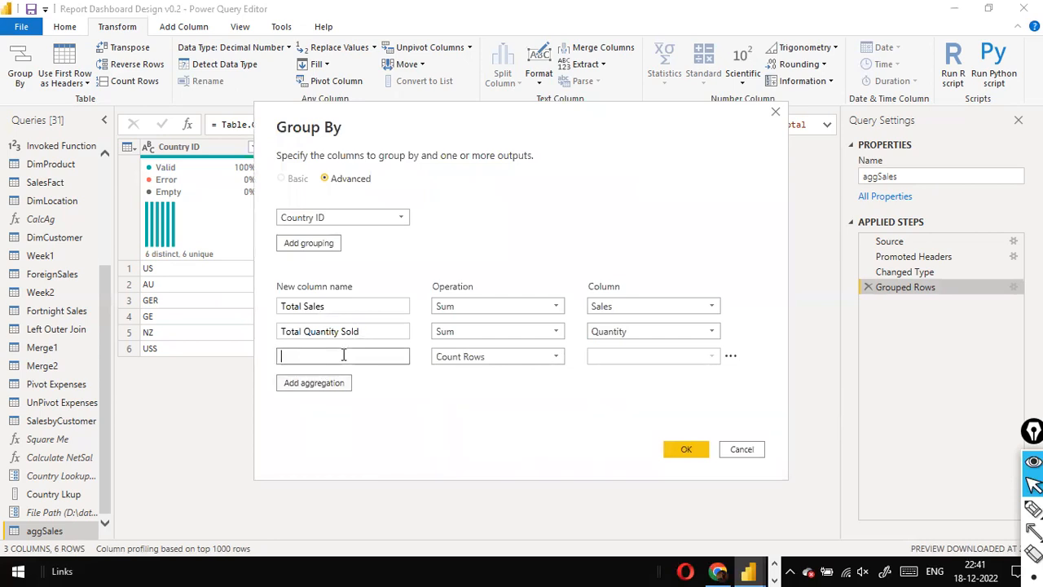
pyautogui.write('Total # of Transactions')
pyautogui.click(560, 357)
pyautogui.click(561, 357)
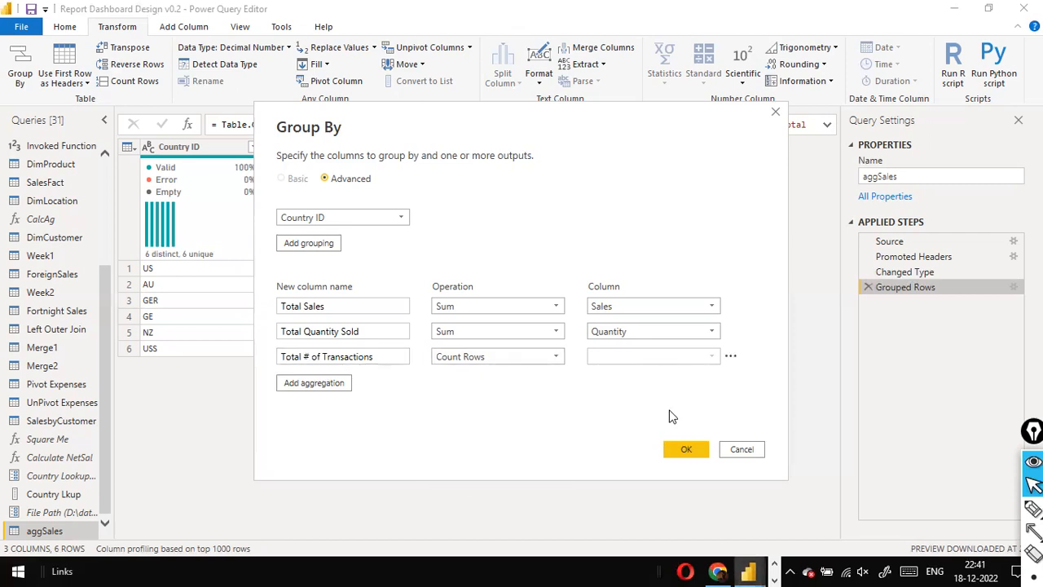
pyautogui.click(681, 451)
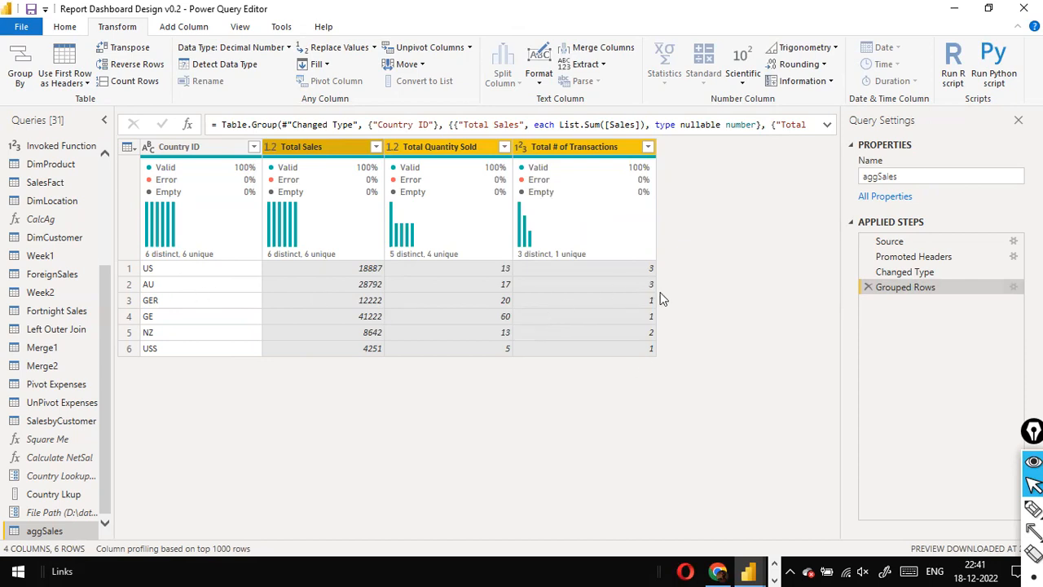
# Step: Switch to aggSales.csv in Excel, select the AU rows to check their count, and filter Country ID to US
pyautogui.hotkey('alt', 'Tab')
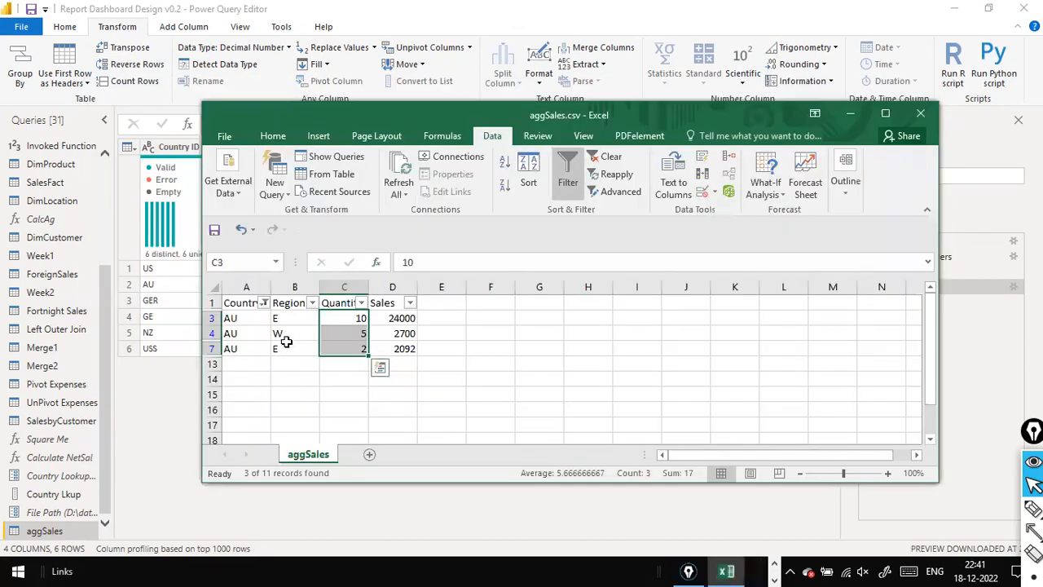
pyautogui.moveTo(249, 320); pyautogui.dragTo(393, 366)
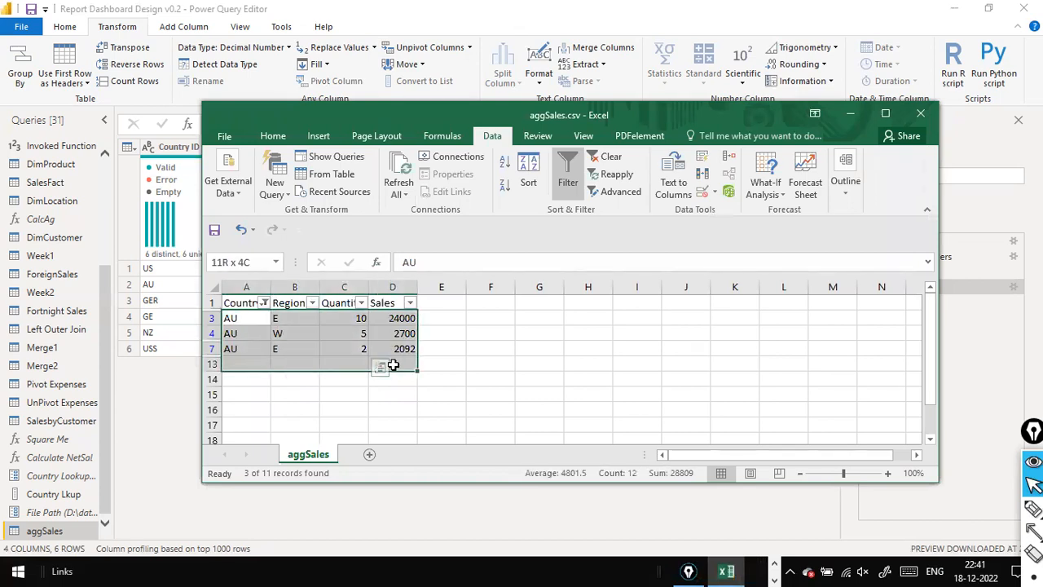
pyautogui.click(264, 302)
pyautogui.click(99, 158)
pyautogui.click(99, 207)
pyautogui.click(137, 285)
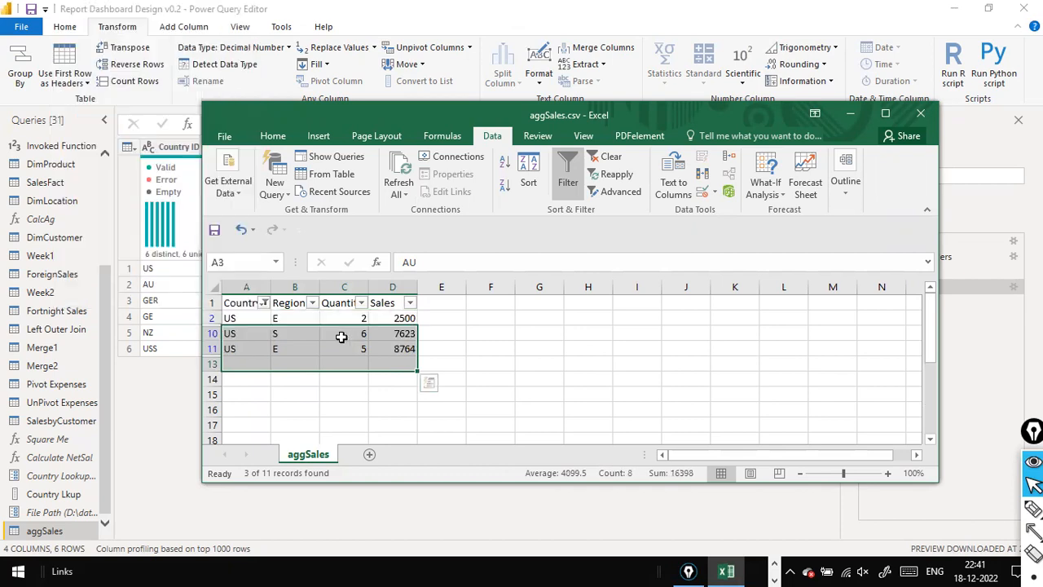
# Step: Select the US rows and compare their number with the US transaction count in Power Query Editor
pyautogui.click(445, 349)
pyautogui.moveTo(234, 314); pyautogui.dragTo(389, 351)
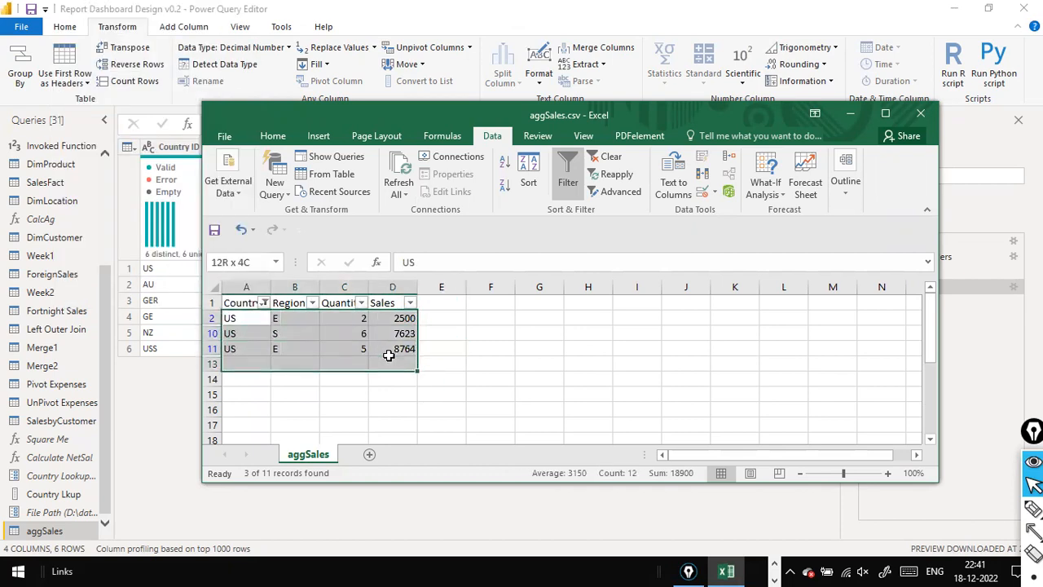
pyautogui.hotkey('alt', 'Tab')
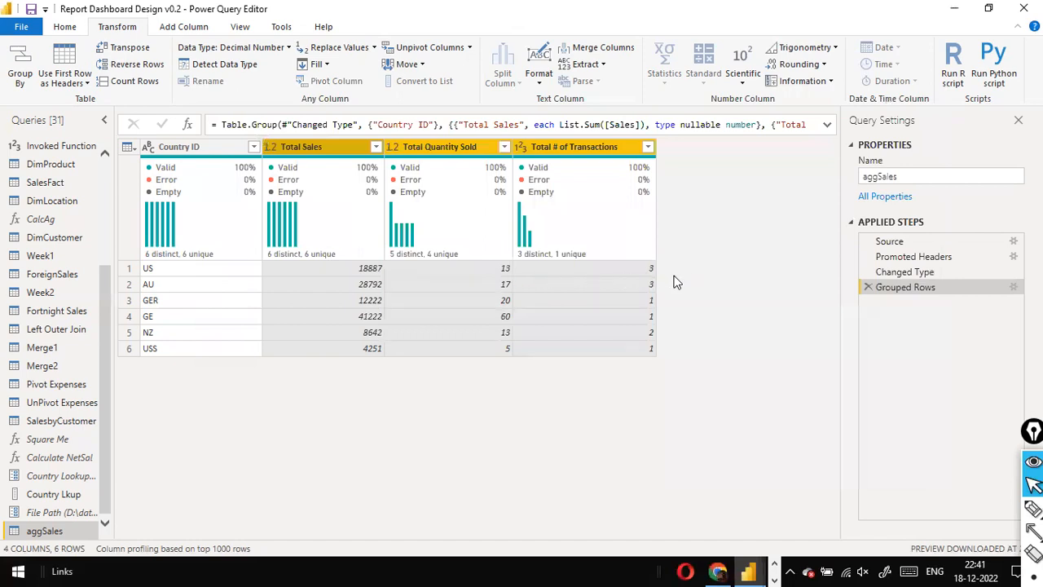
pyautogui.hotkey('alt', 'Tab')
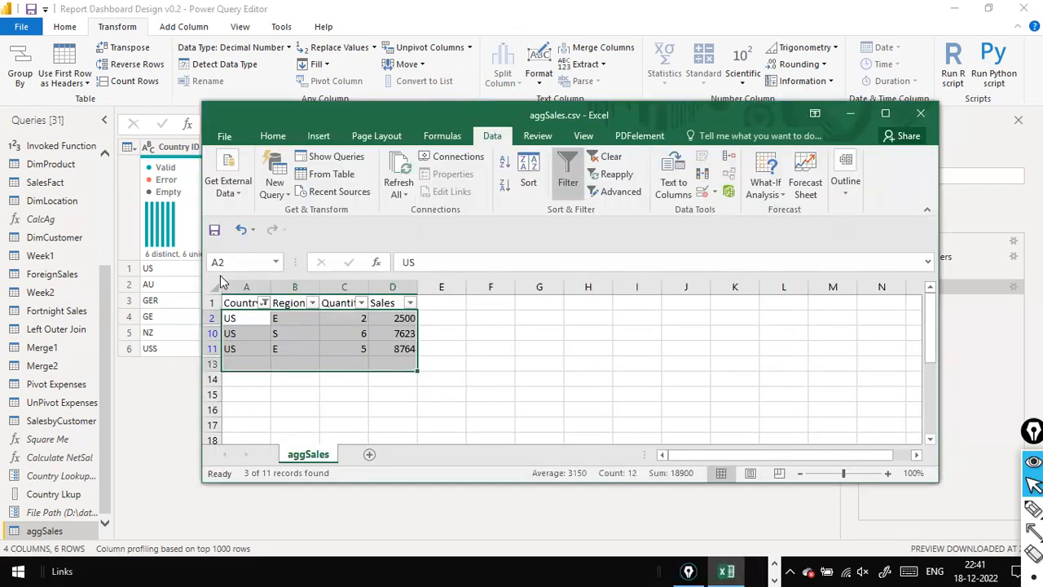
pyautogui.click(245, 318)
pyautogui.moveTo(419, 320); pyautogui.dragTo(445, 343)
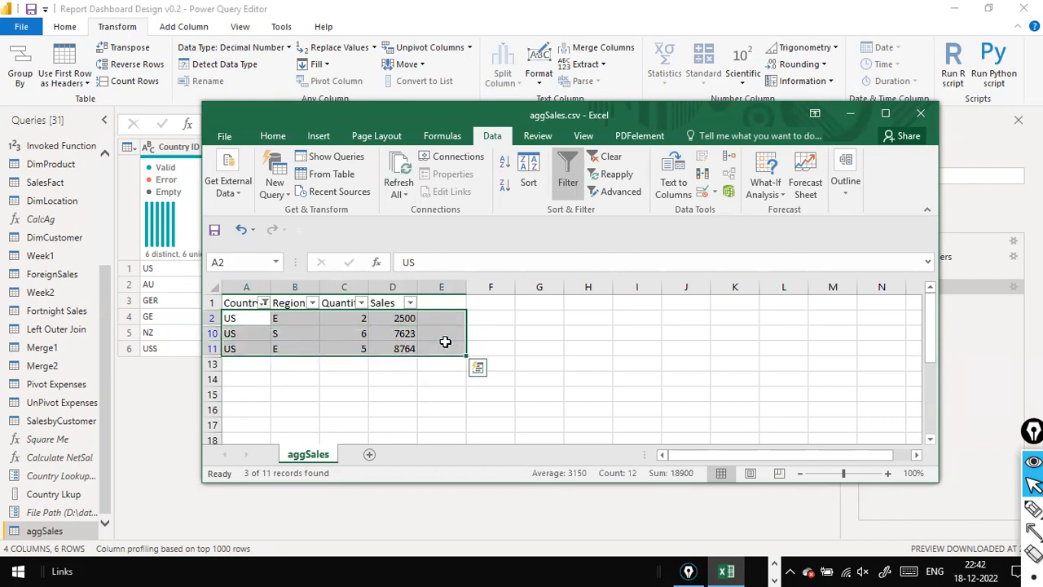
# Step: Switch between aggSales.csv in Excel and Power Query Editor to compare the US source rows with the grouped results
pyautogui.hotkey('alt', 'Tab')
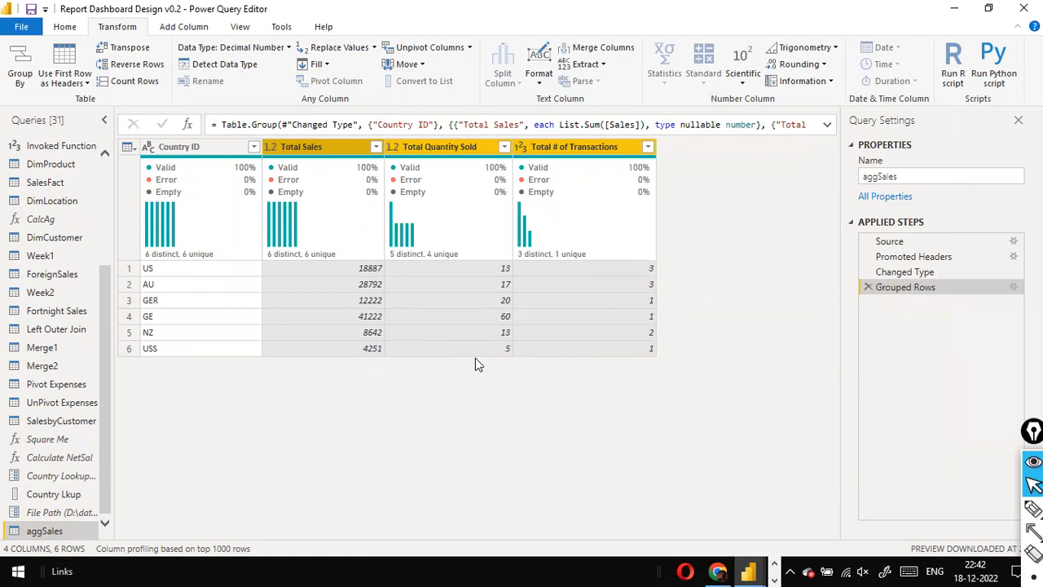
pyautogui.hotkey('alt', 'Tab')
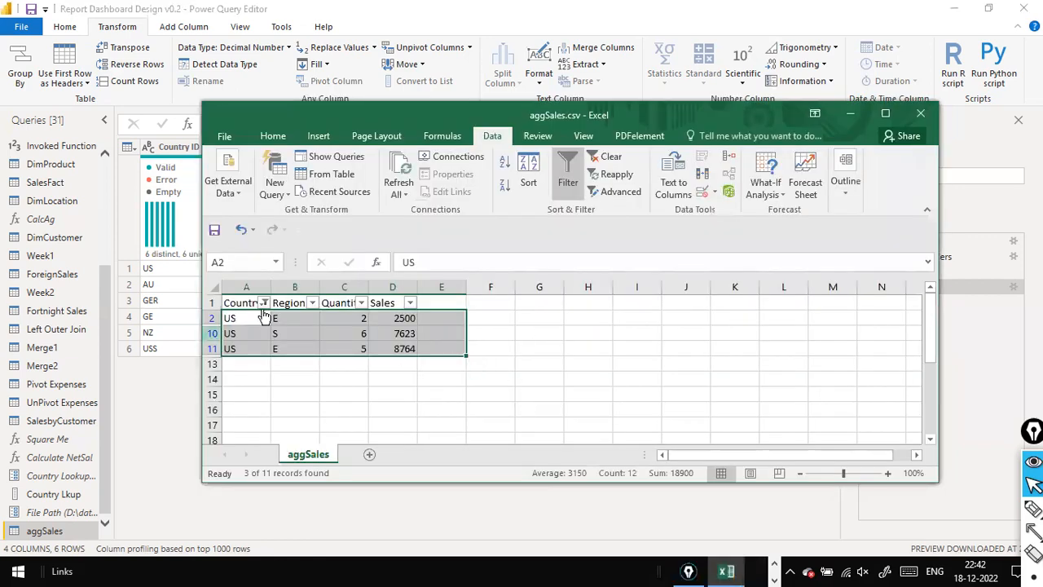
pyautogui.hotkey('alt', 'Tab')
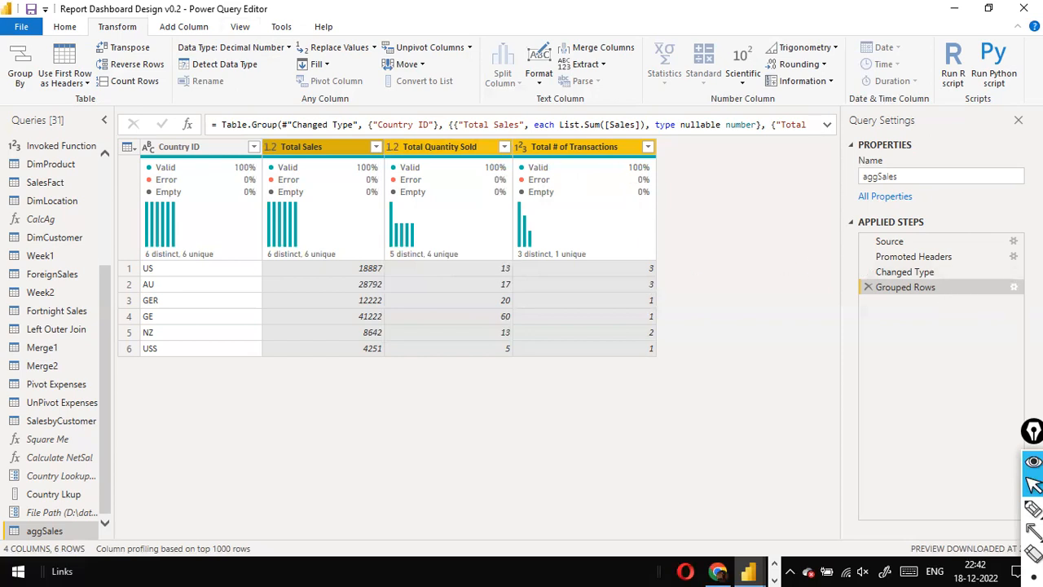
# Step: Add another aggregation to the Grouped Rows step of aggSales and name its new column Granular Level detail
pyautogui.click(1013, 287)
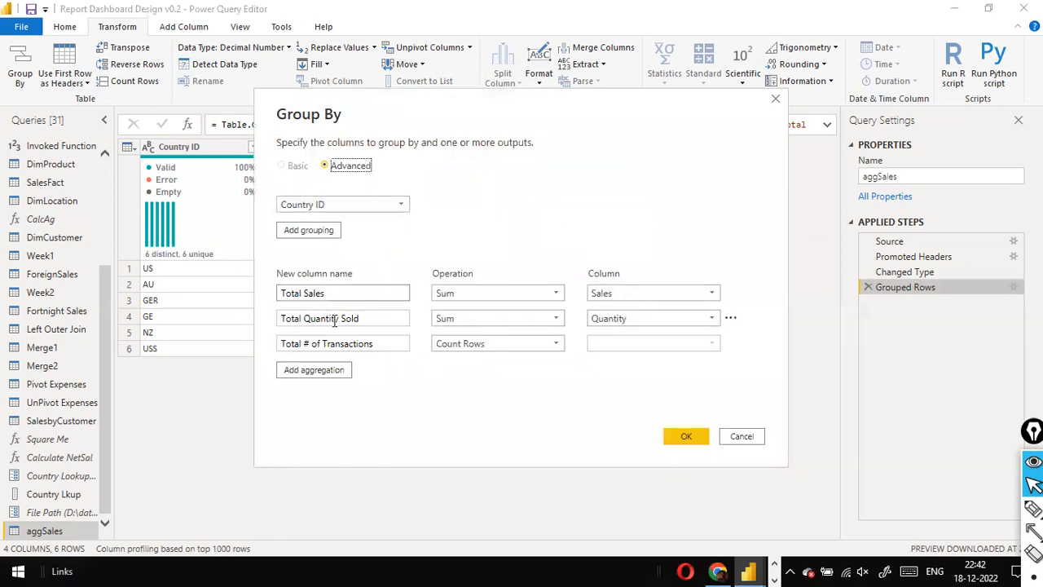
pyautogui.click(303, 369)
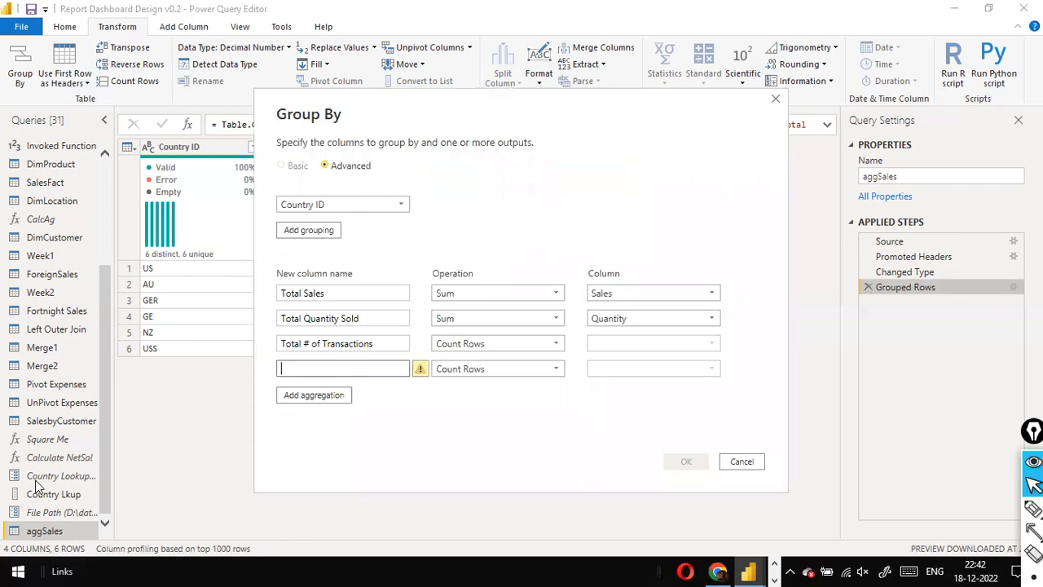
pyautogui.write('Granural')
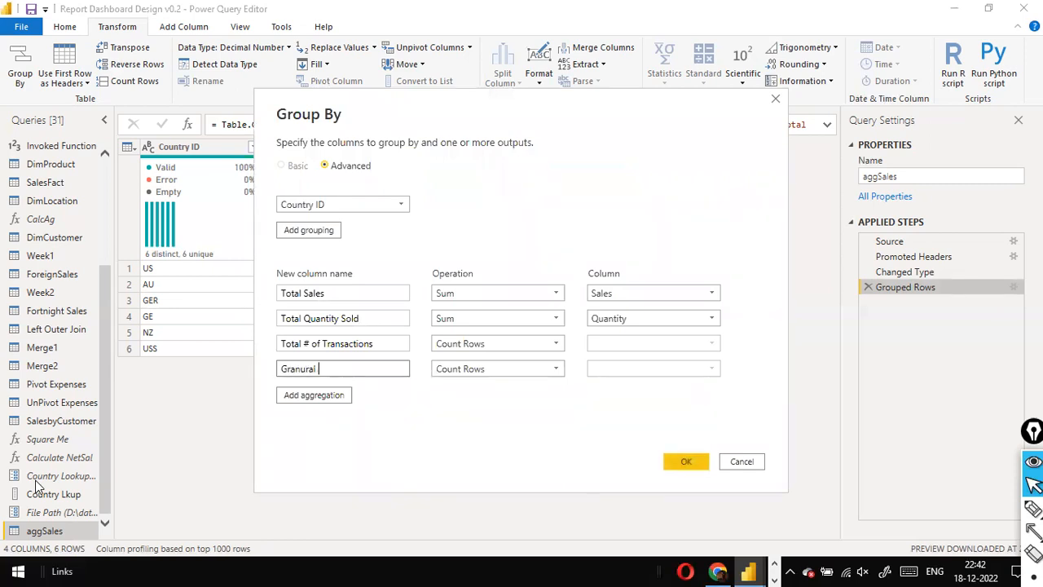
pyautogui.press('BackSpace')
pyautogui.press('BackSpace')
pyautogui.press('BackSpace')
pyautogui.press('BackSpace')
pyautogui.write('lar Level detail')
pyautogui.press('Tab')
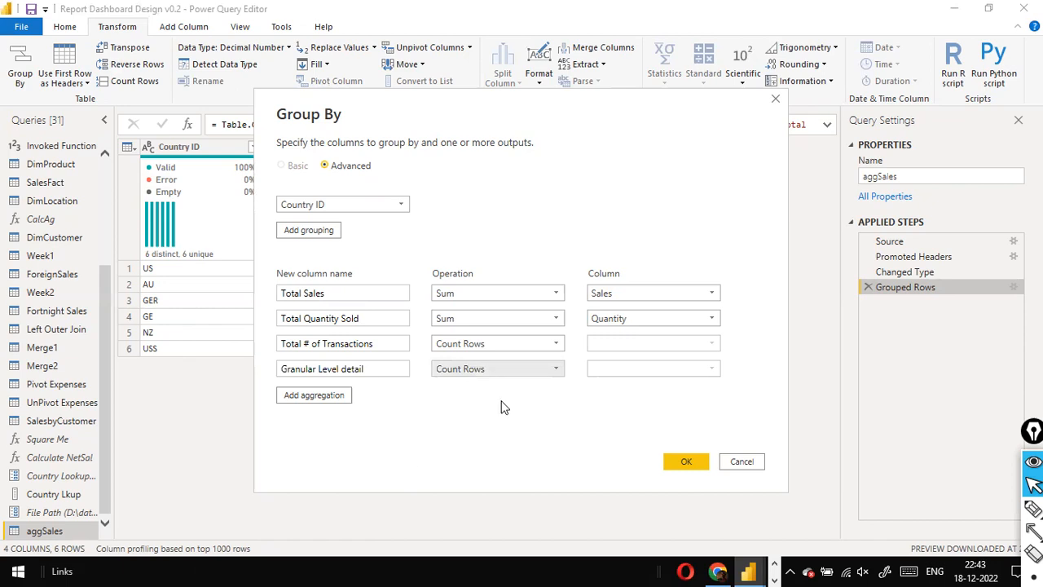
# Step: Set the operation of Granular Level detail to All Rows and apply the grouping
pyautogui.click(555, 370)
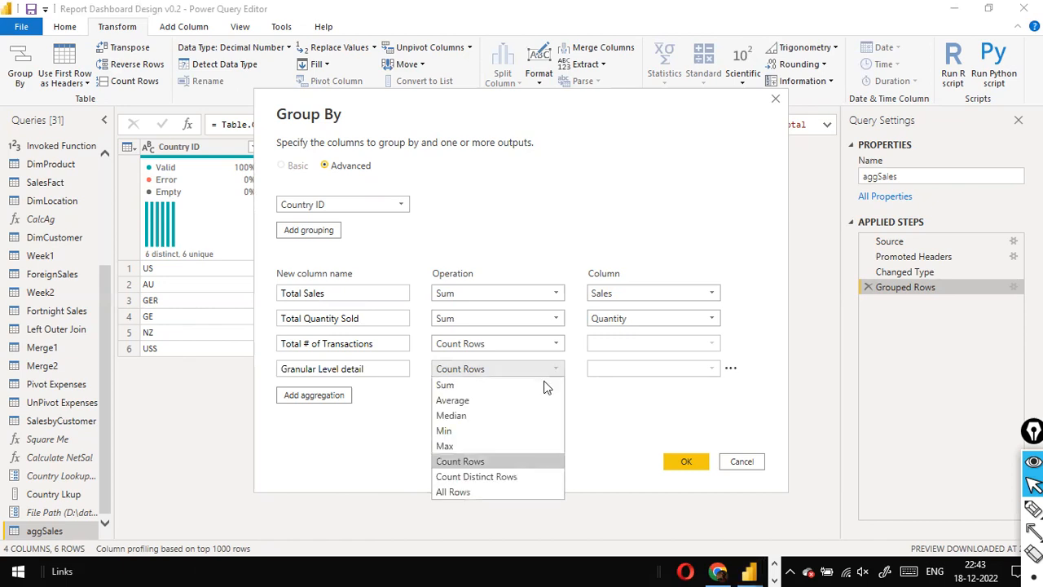
pyautogui.click(487, 491)
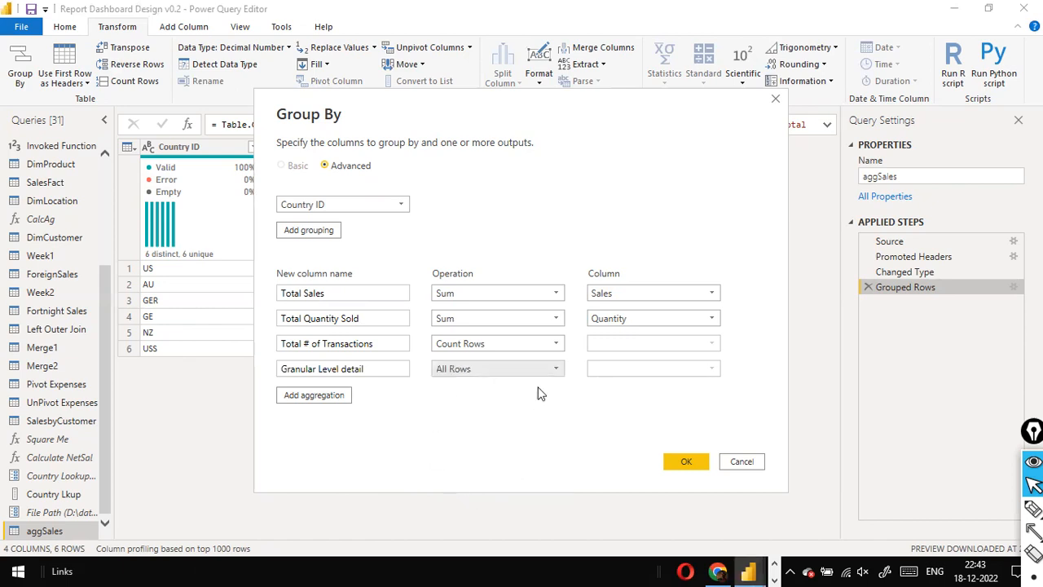
pyautogui.click(361, 373)
pyautogui.click(685, 466)
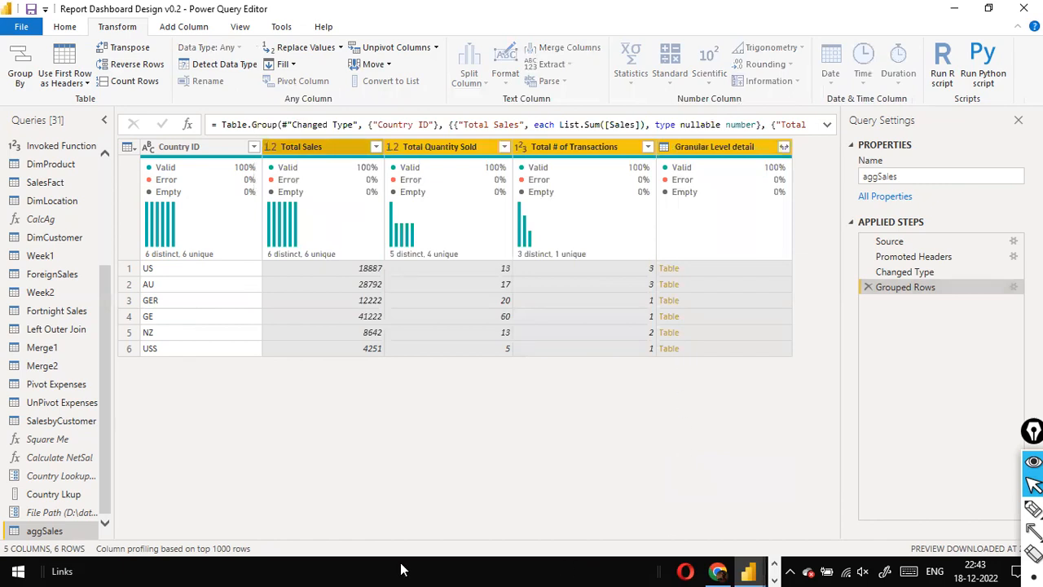
# Step: Preview the US nested table in Granular Level detail and compare it with the US Sales values of aggSales.csv in Excel
pyautogui.click(719, 269)
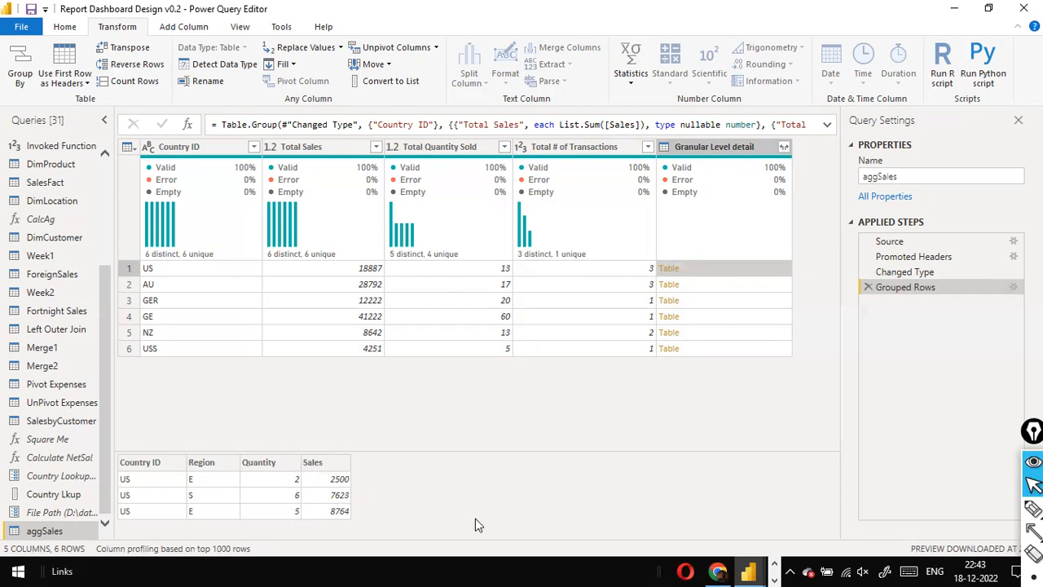
pyautogui.hotkey('alt', 'Tab')
pyautogui.hotkey('alt', 'Tab')
pyautogui.click(692, 533)
pyautogui.click(403, 318)
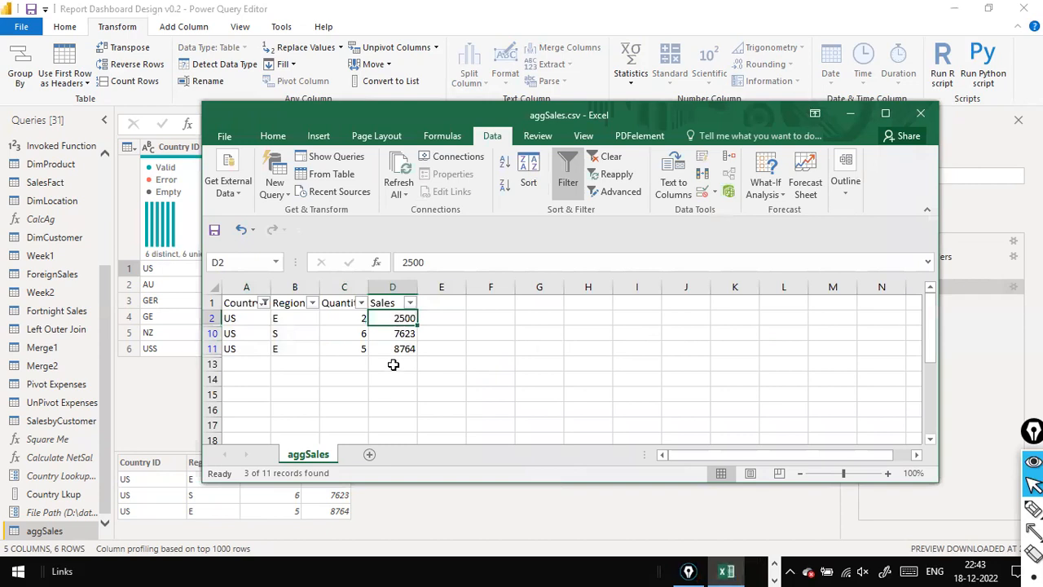
pyautogui.keyDown('shift'); pyautogui.click(405, 349); pyautogui.keyUp('shift')
pyautogui.press('Return')
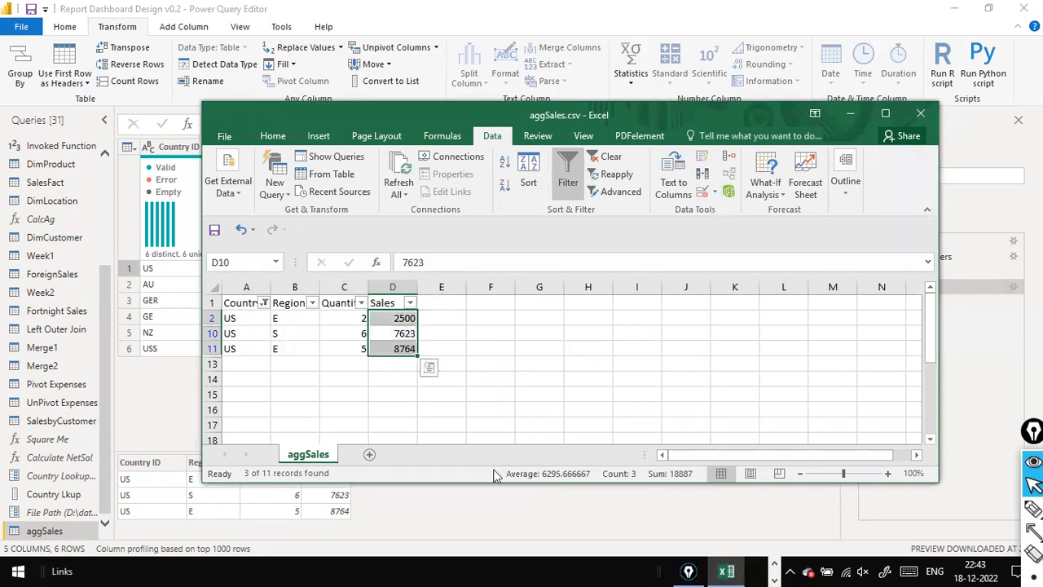
pyautogui.click(338, 511)
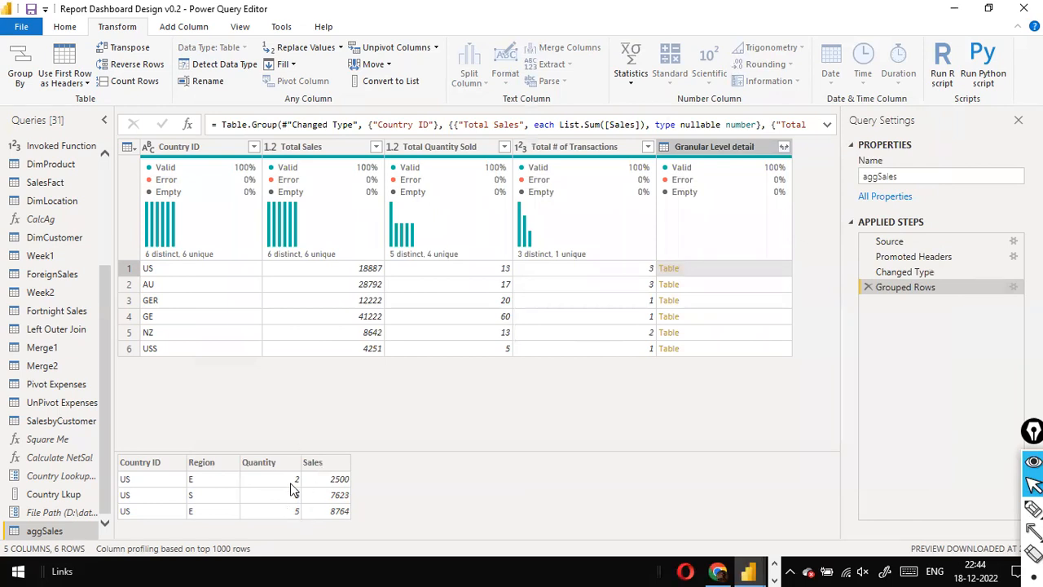
# Step: Preview the AU nested table in Granular Level detail and mark the grouped sales, quantity and transaction values with temporary arrows
pyautogui.click(727, 290)
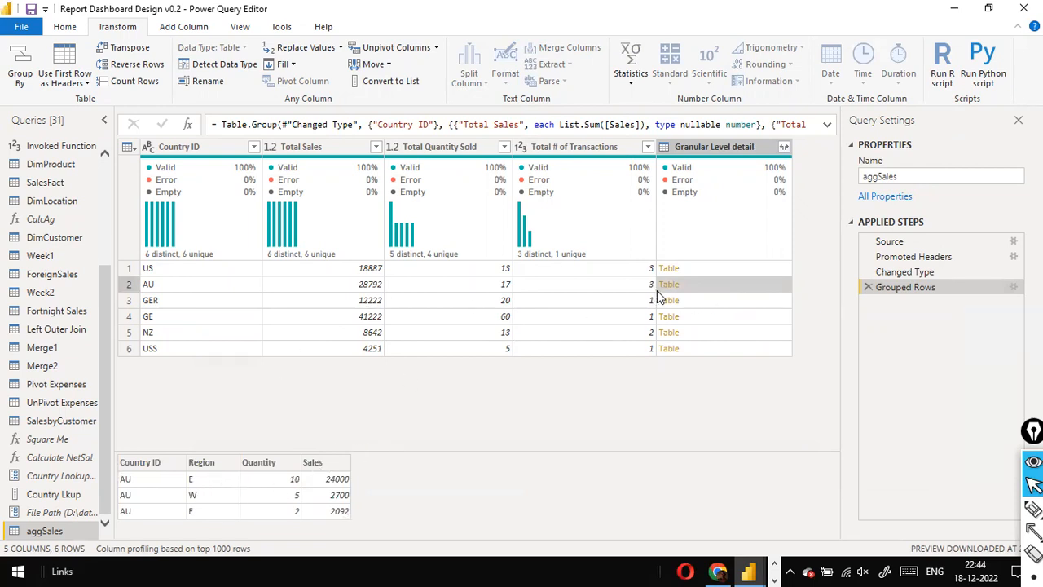
pyautogui.hotkey('ctrl', 'shift', '8')
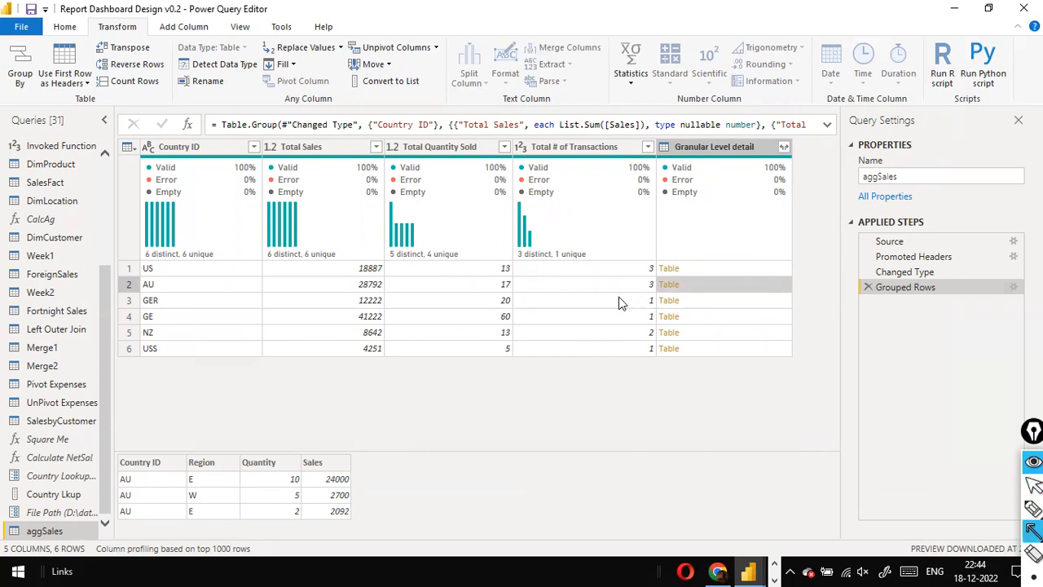
pyautogui.moveTo(609, 288); pyautogui.dragTo(644, 290)
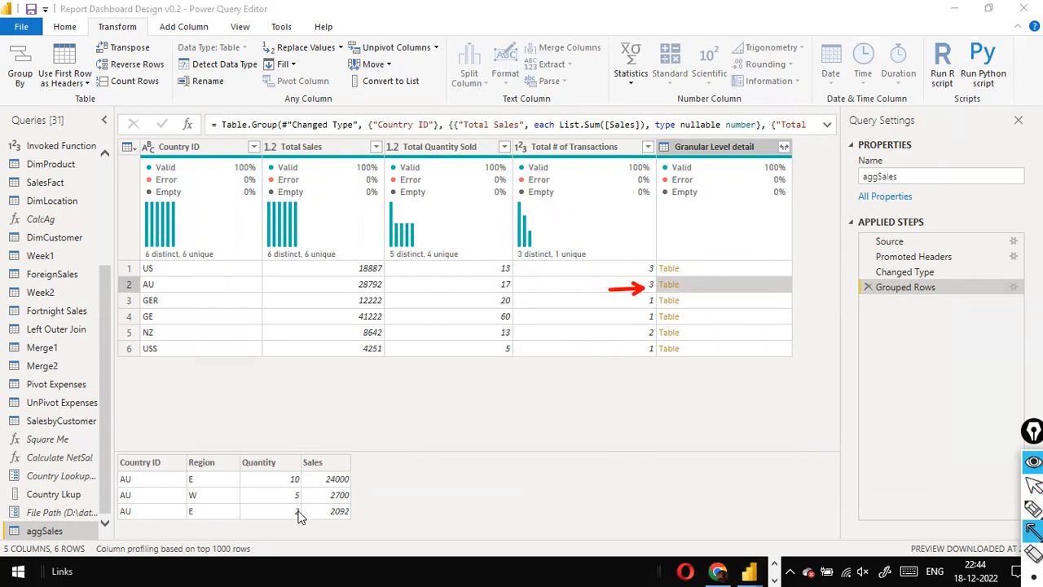
pyautogui.moveTo(551, 284); pyautogui.dragTo(516, 284)
pyautogui.moveTo(382, 399); pyautogui.dragTo(384, 372)
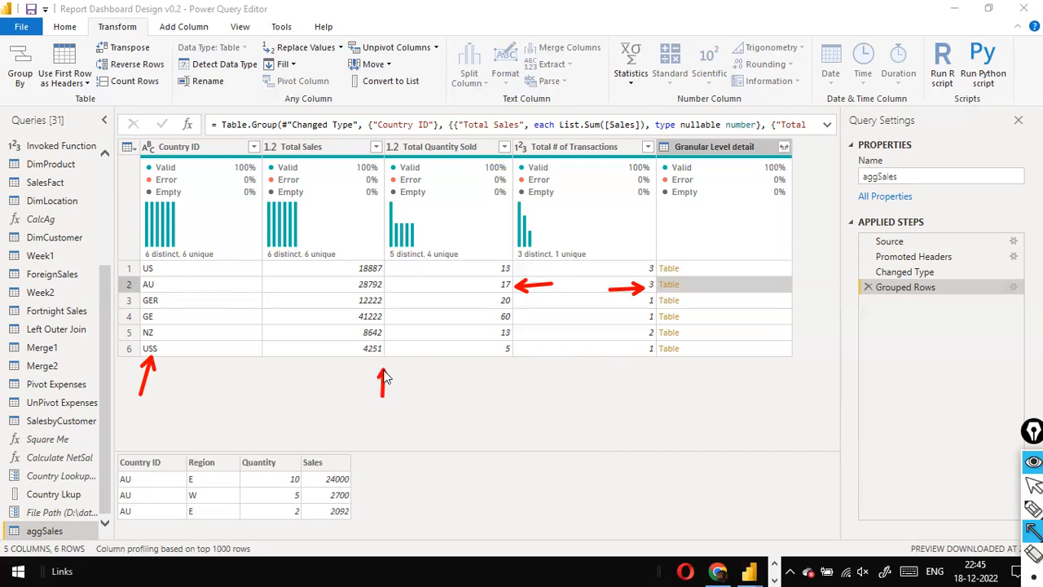
pyautogui.moveTo(298, 263); pyautogui.dragTo(356, 267)
pyautogui.moveTo(504, 391); pyautogui.dragTo(505, 359)
pyautogui.moveTo(447, 263); pyautogui.dragTo(498, 267)
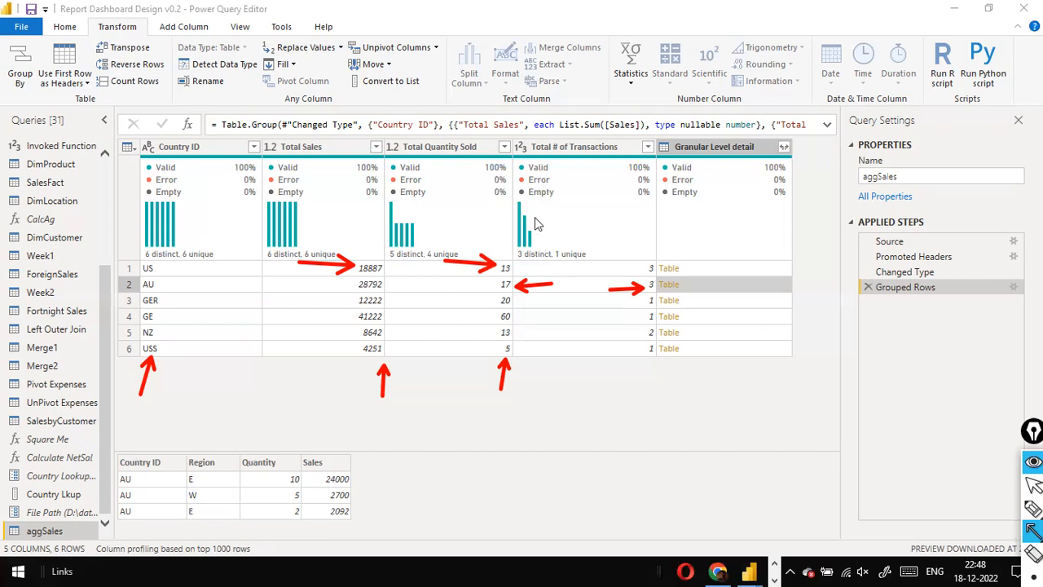
pyautogui.hotkey('ctrl', 'shift', '7')
pyautogui.hotkey('ctrl', 'shift', '2')
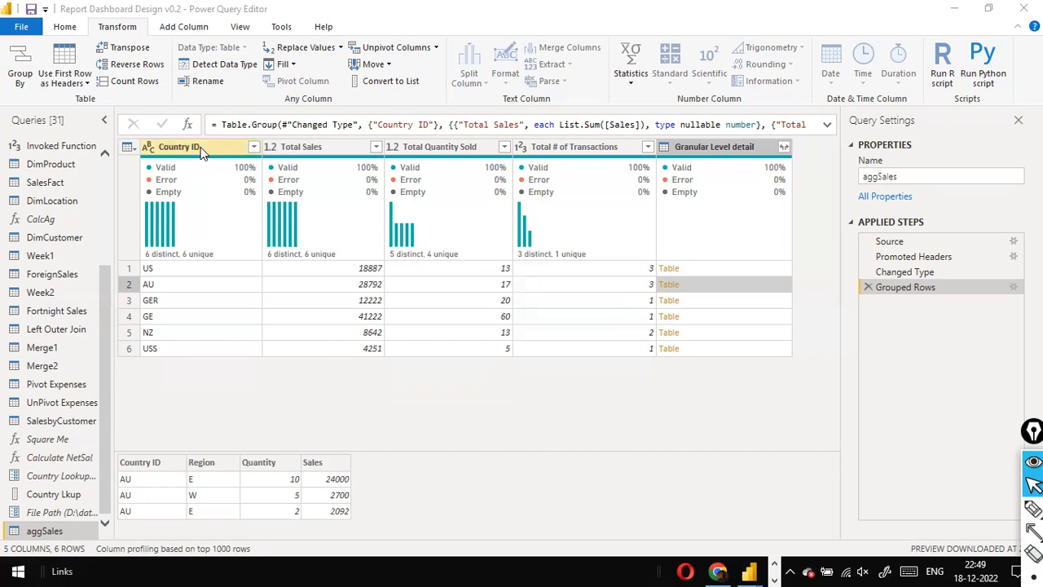
# Step: Replace the value USS with US in the Country ID column of the grouped table
pyautogui.click(557, 21)
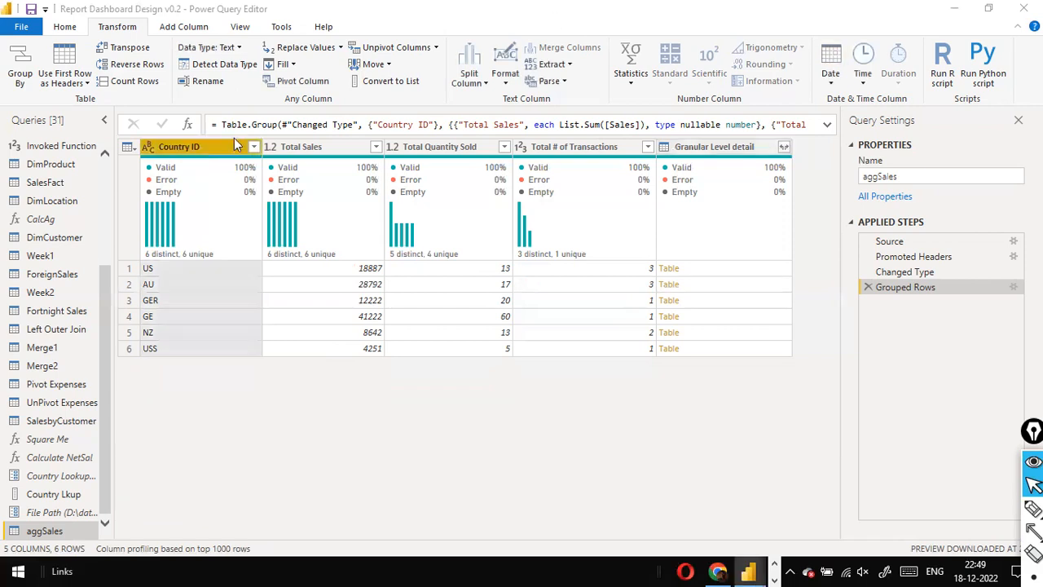
pyautogui.rightClick(207, 142)
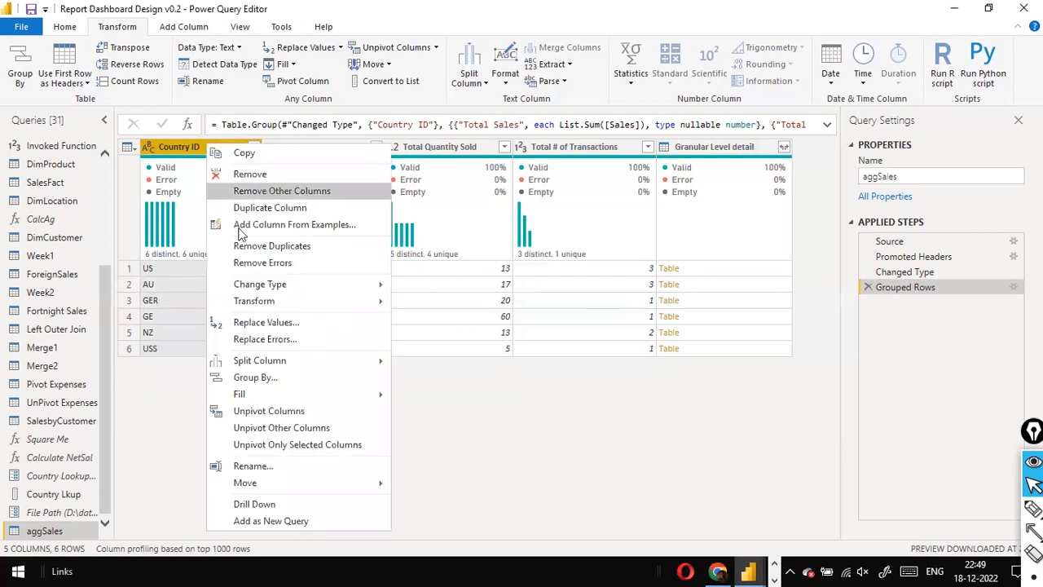
pyautogui.click(267, 323)
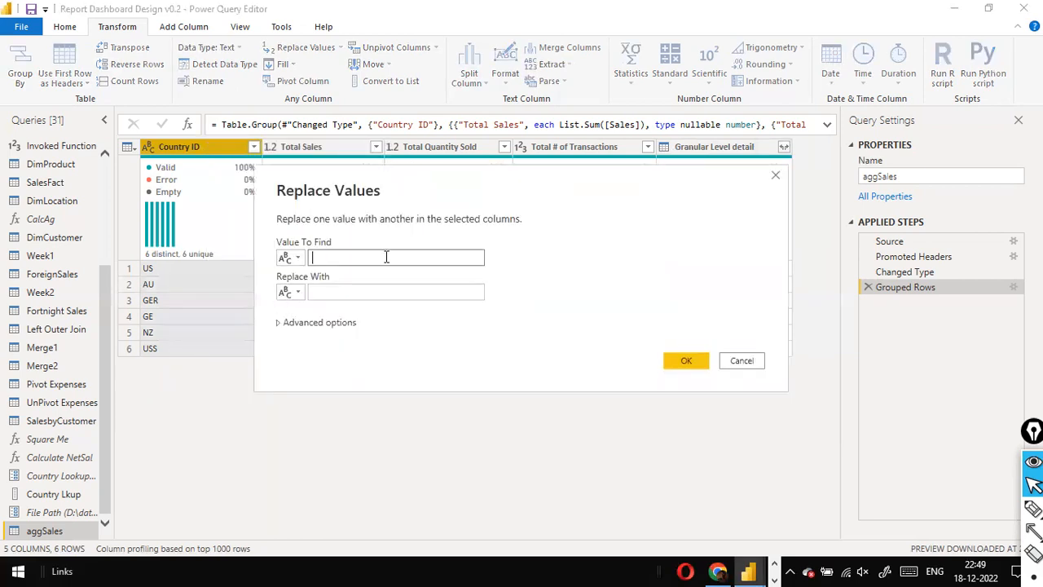
pyautogui.write('USS')
pyautogui.press('Tab')
pyautogui.write('US')
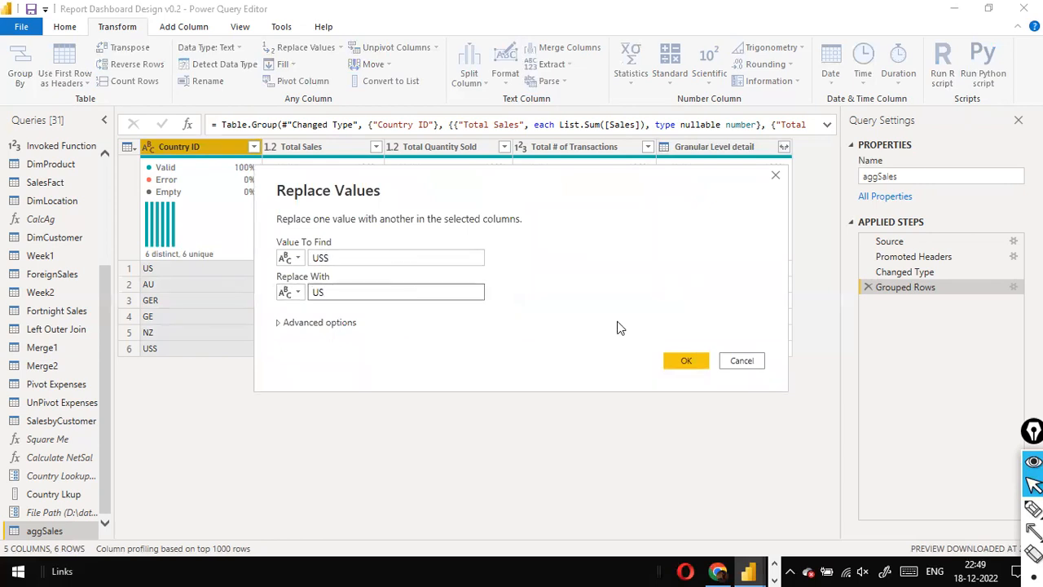
pyautogui.click(687, 361)
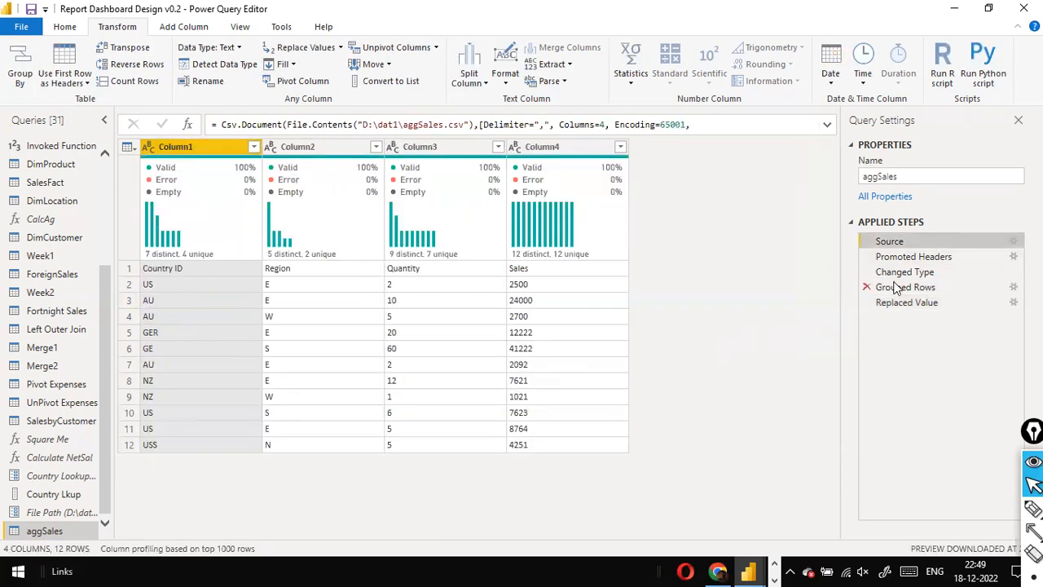
# Step: Go back to the Promoted Headers step of aggSales, ahead of the grouping
pyautogui.click(917, 259)
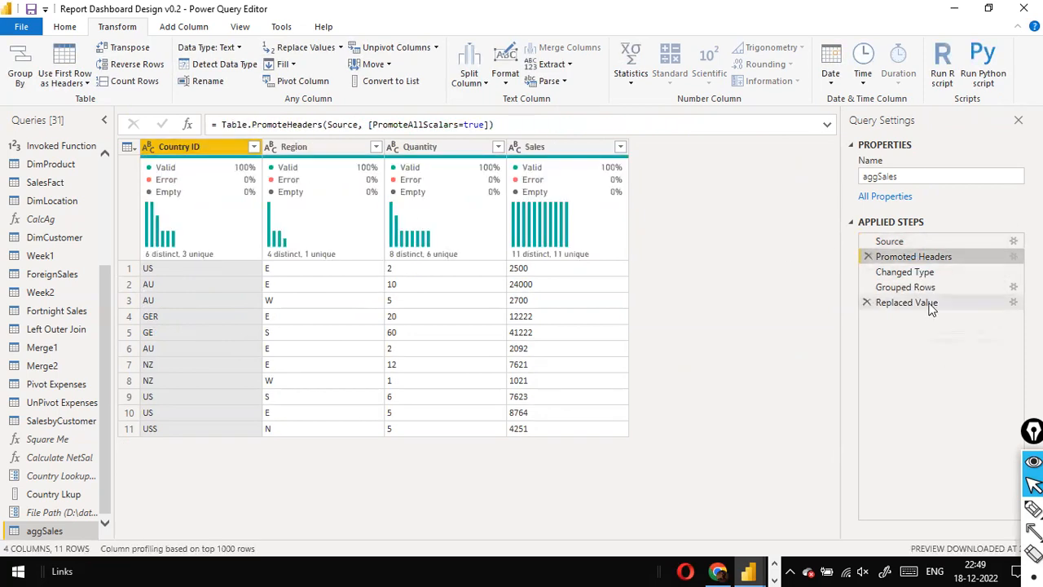
pyautogui.rightClick(204, 152)
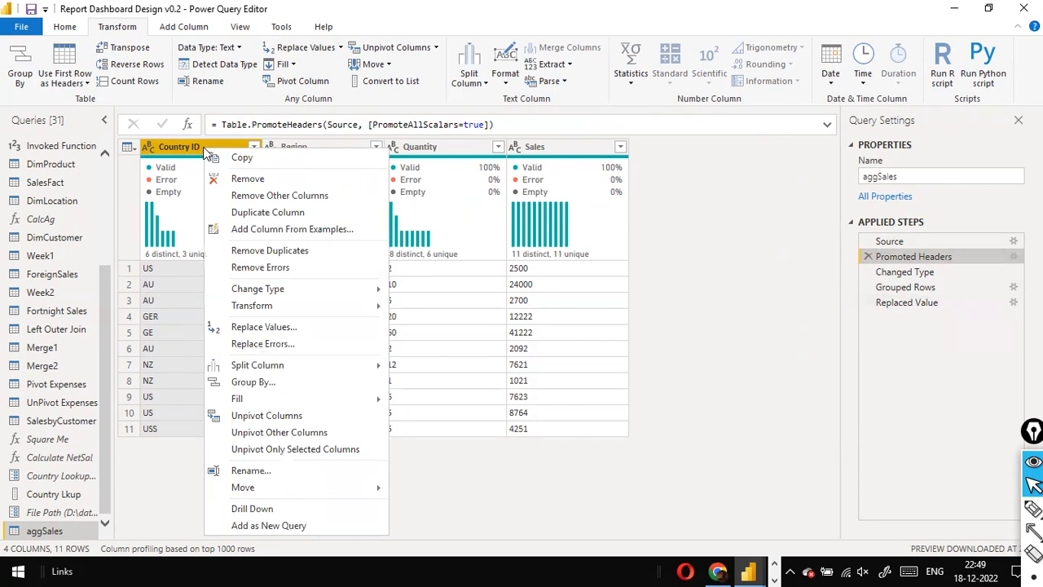
pyautogui.click(280, 326)
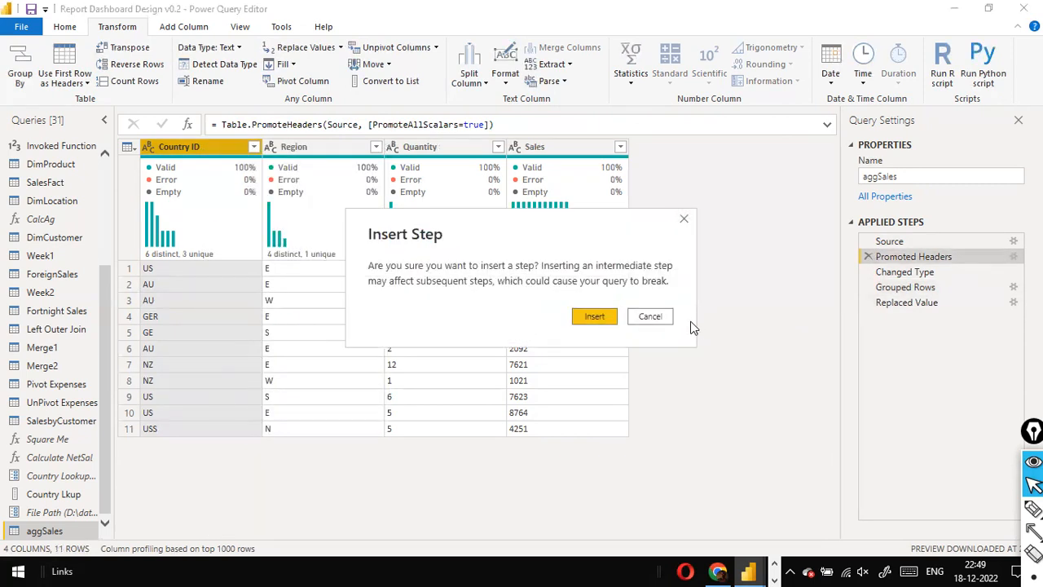
pyautogui.click(648, 316)
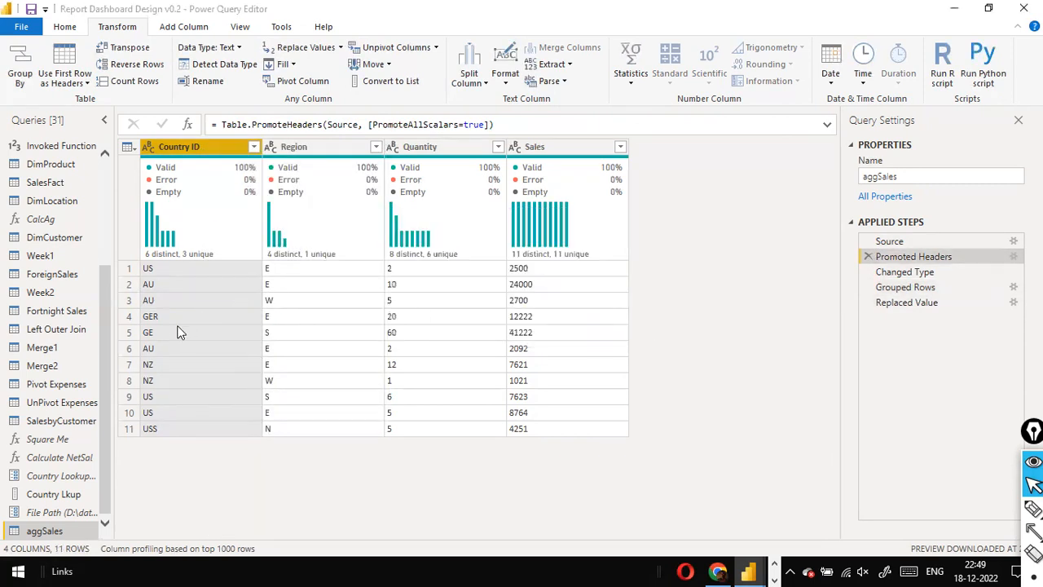
# Step: Insert a step after Promoted Headers that replaces USS with US in the Country ID column
pyautogui.rightClick(168, 146)
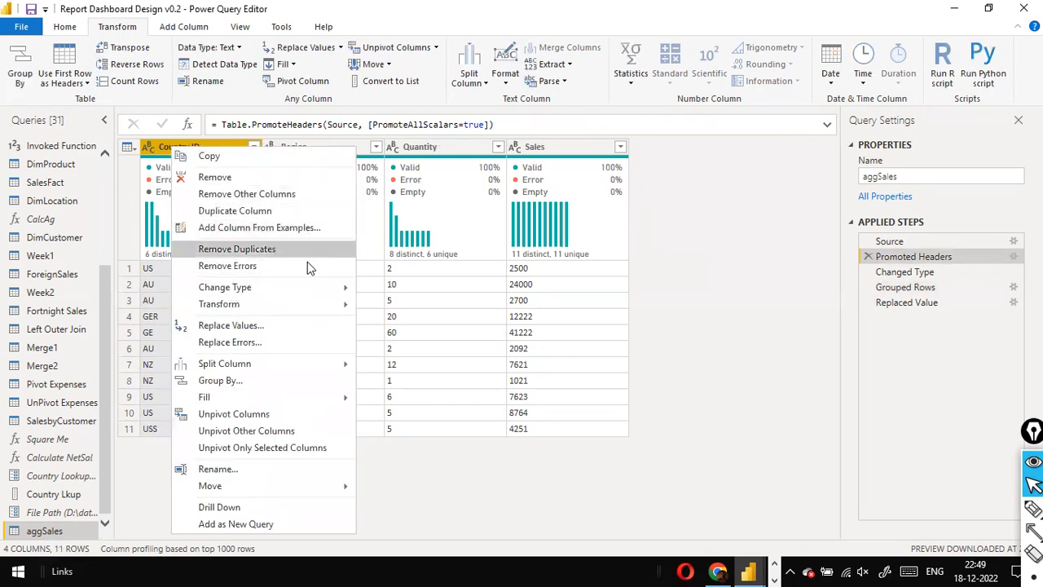
pyautogui.click(286, 327)
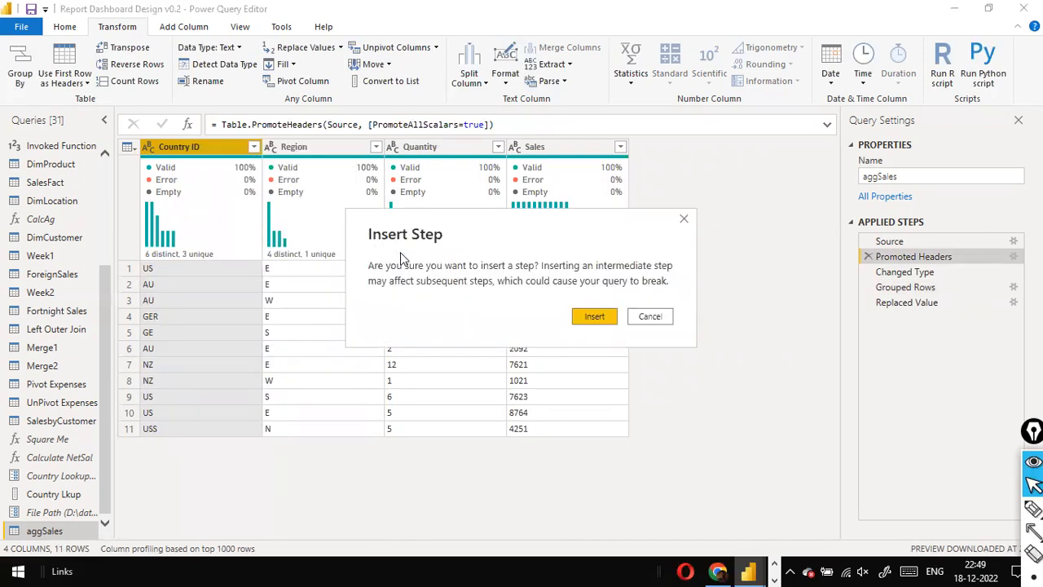
pyautogui.click(599, 317)
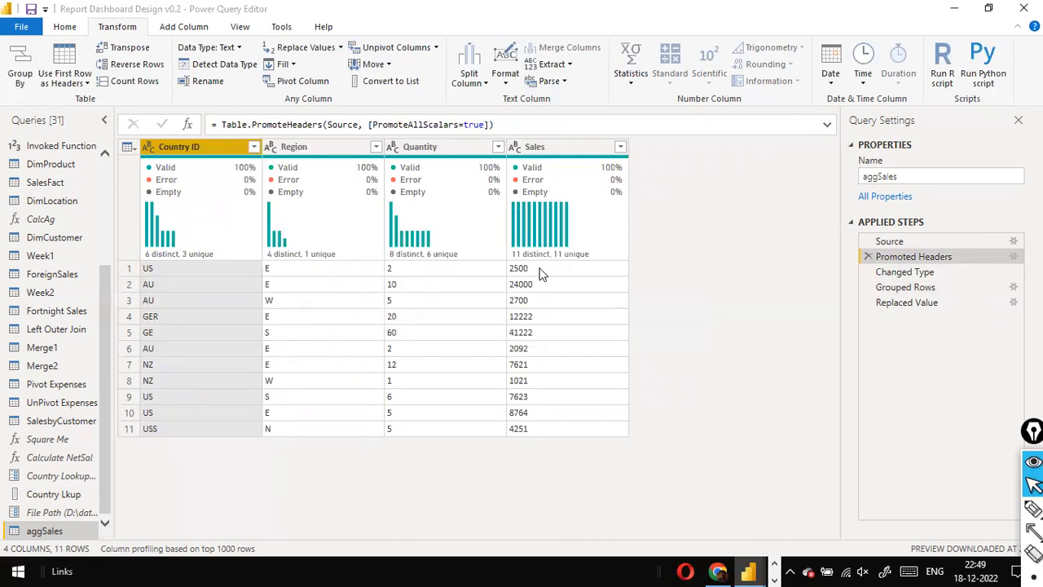
pyautogui.write('USS')
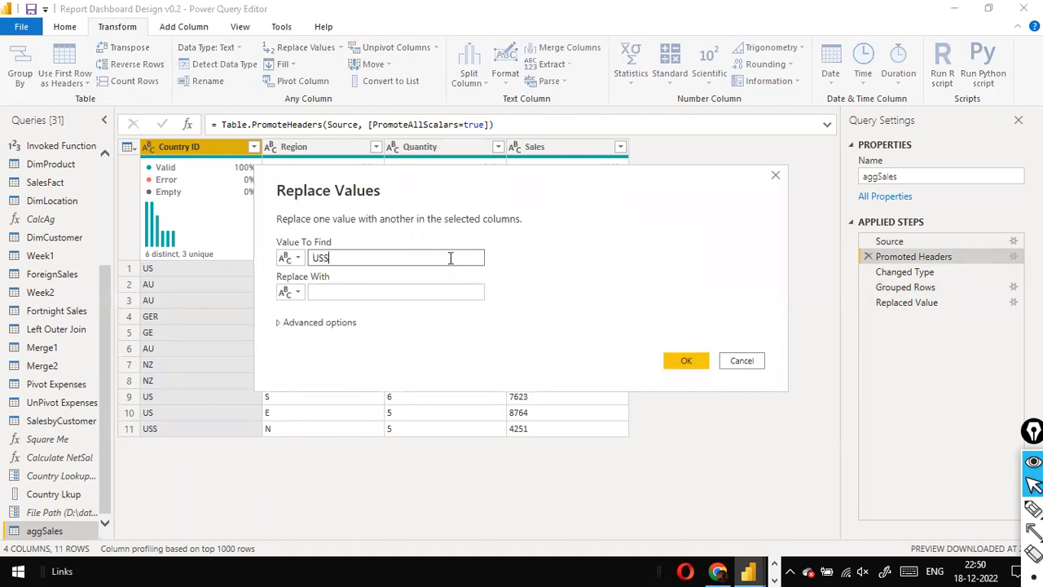
pyautogui.press('Tab')
pyautogui.write('US')
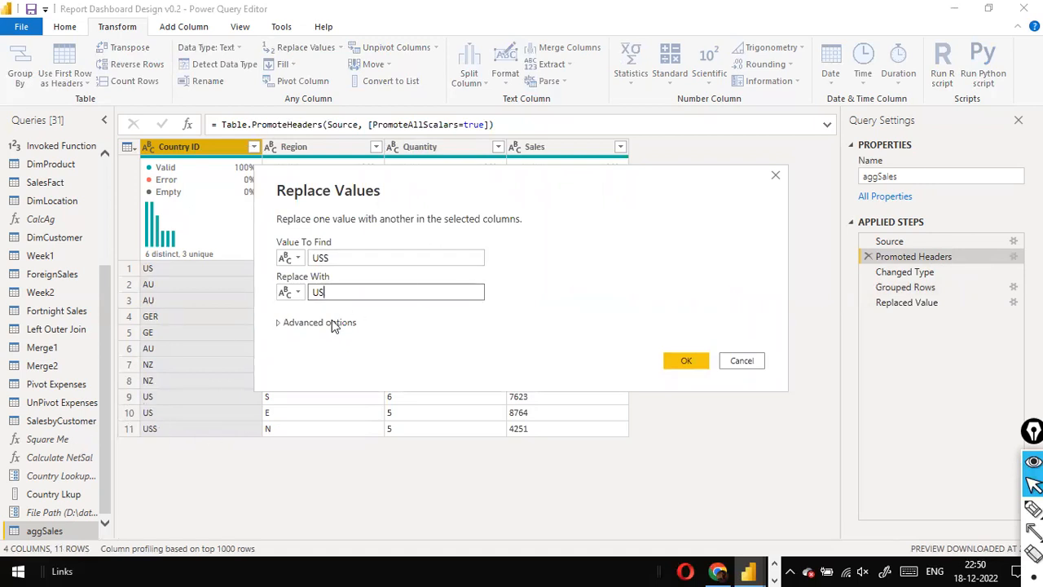
pyautogui.click(685, 362)
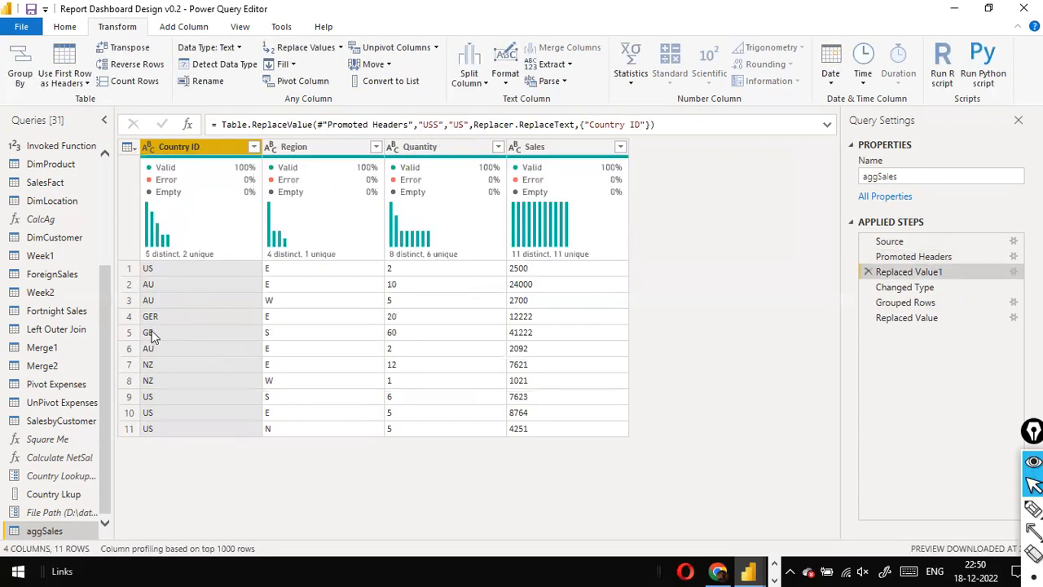
# Step: Insert a step after Replaced Value1 that replaces GER with GE in the Country ID column
pyautogui.rightClick(213, 153)
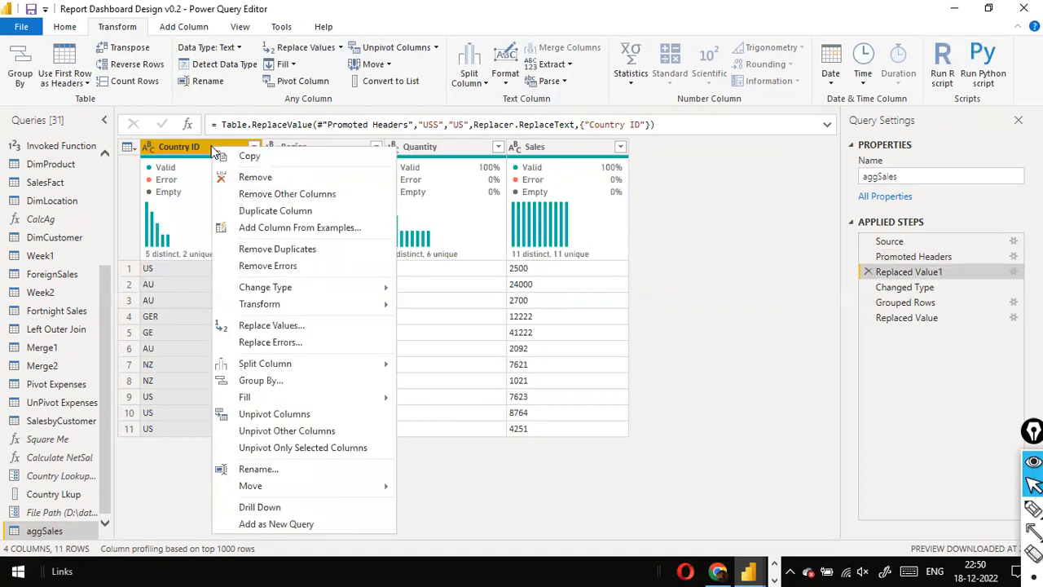
pyautogui.click(257, 331)
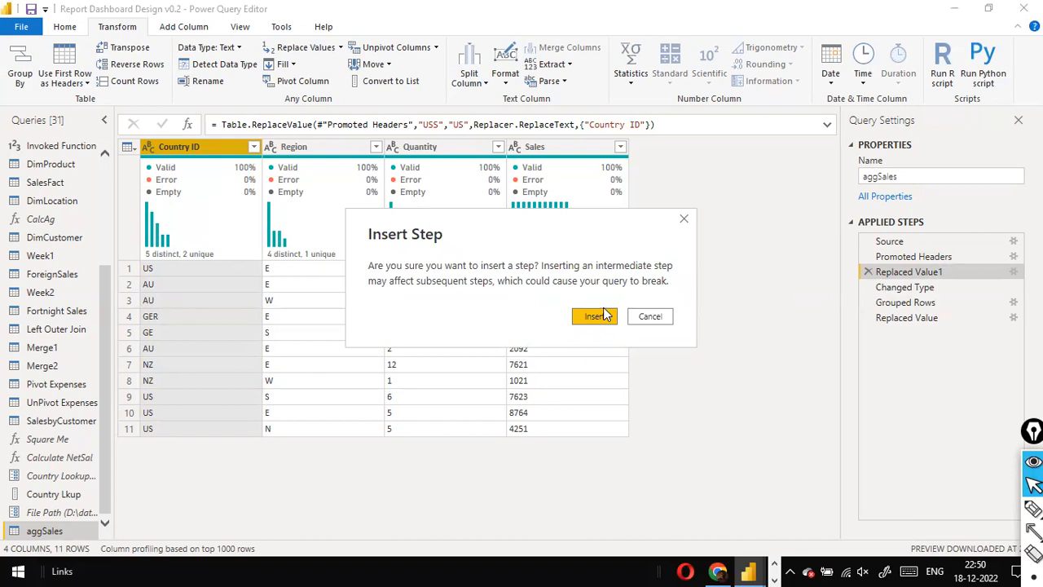
pyautogui.click(595, 316)
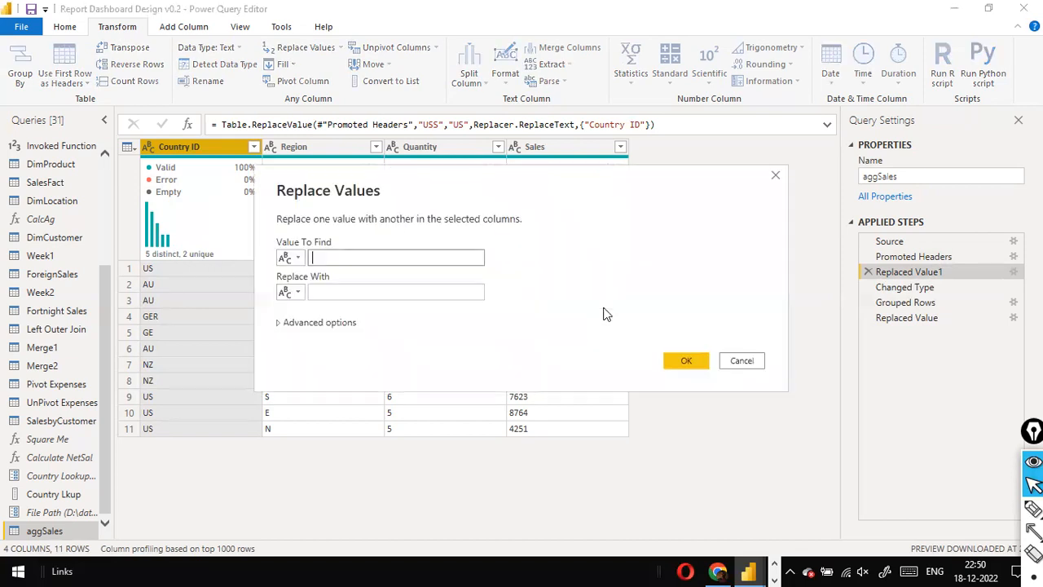
pyautogui.write('GER')
pyautogui.press('Tab')
pyautogui.write('GE')
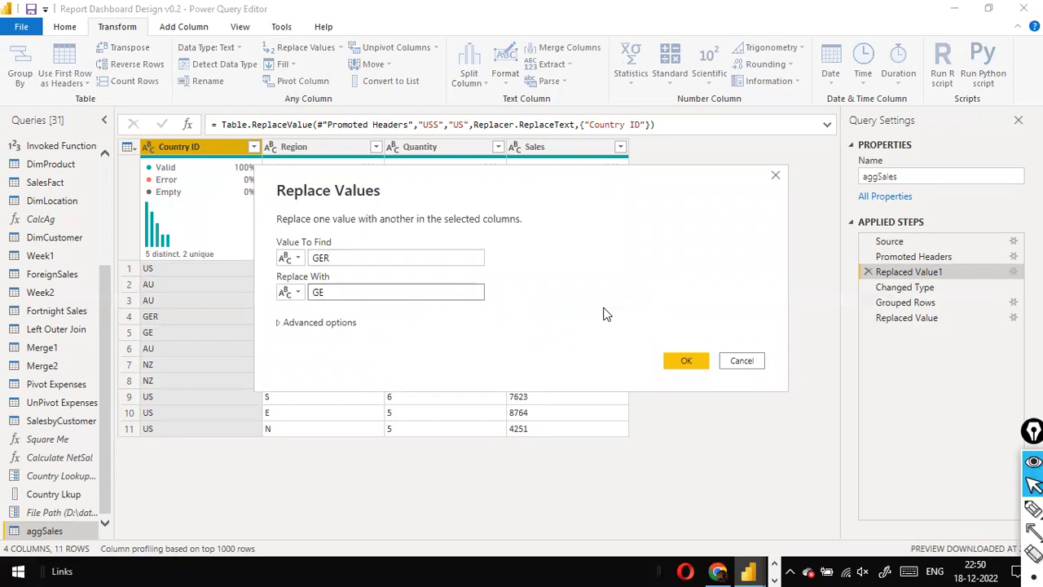
pyautogui.click(682, 362)
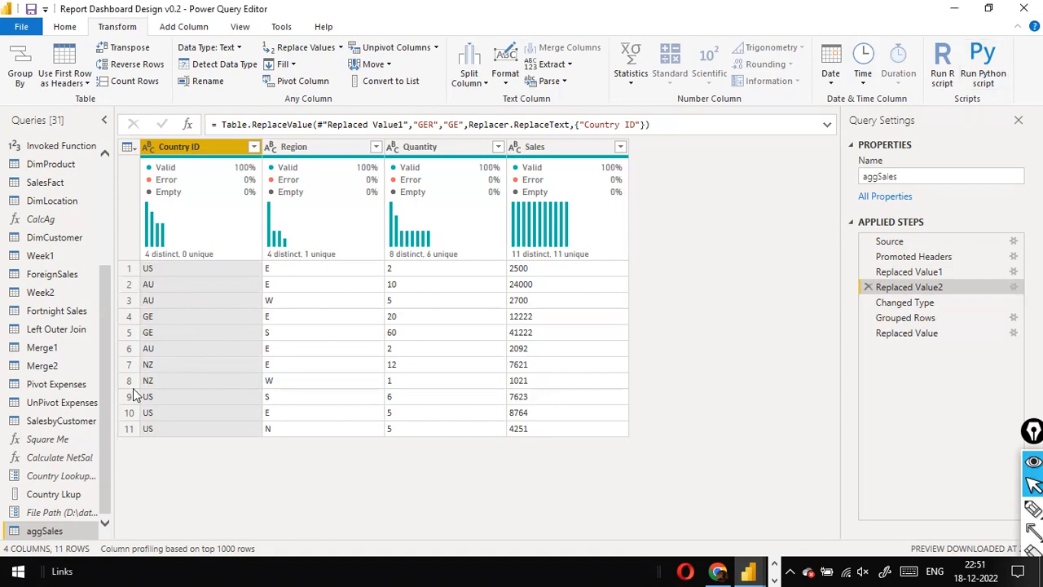
# Step: Compare the Grouped Rows result of aggSales with the uncleaned Country ID values in the Promoted Headers step
pyautogui.click(910, 320)
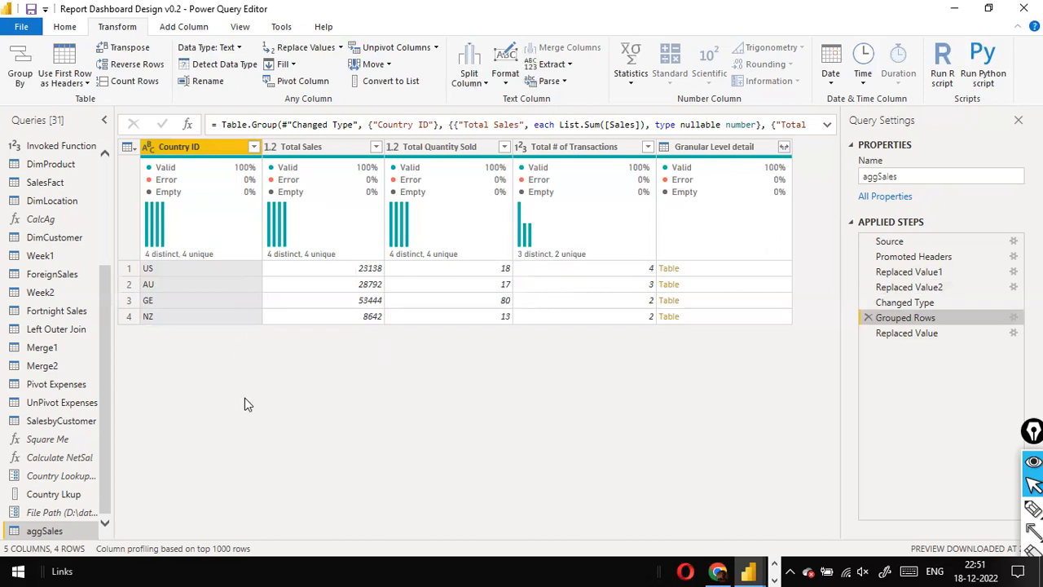
pyautogui.click(900, 259)
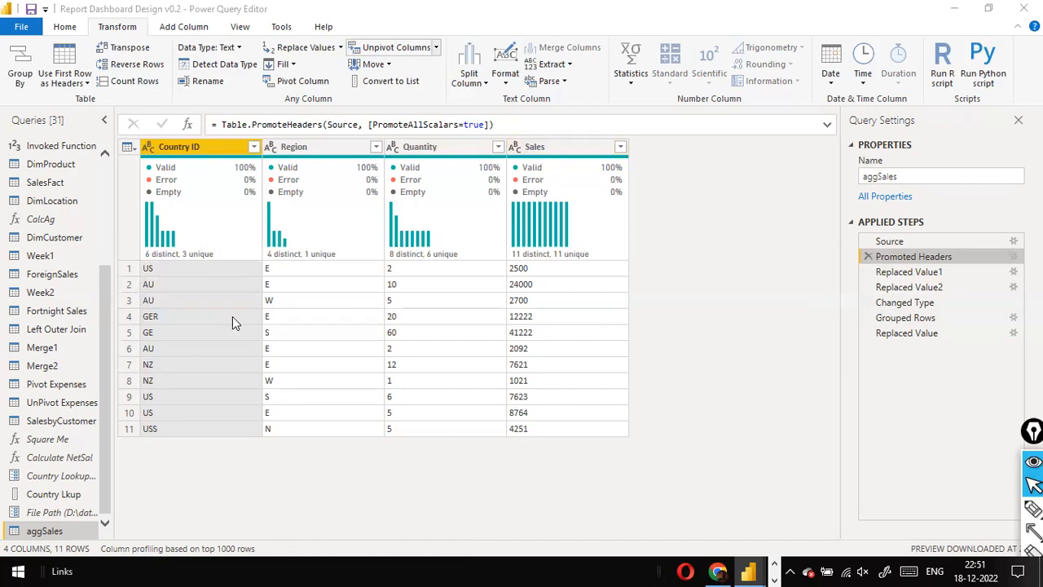
pyautogui.click(901, 317)
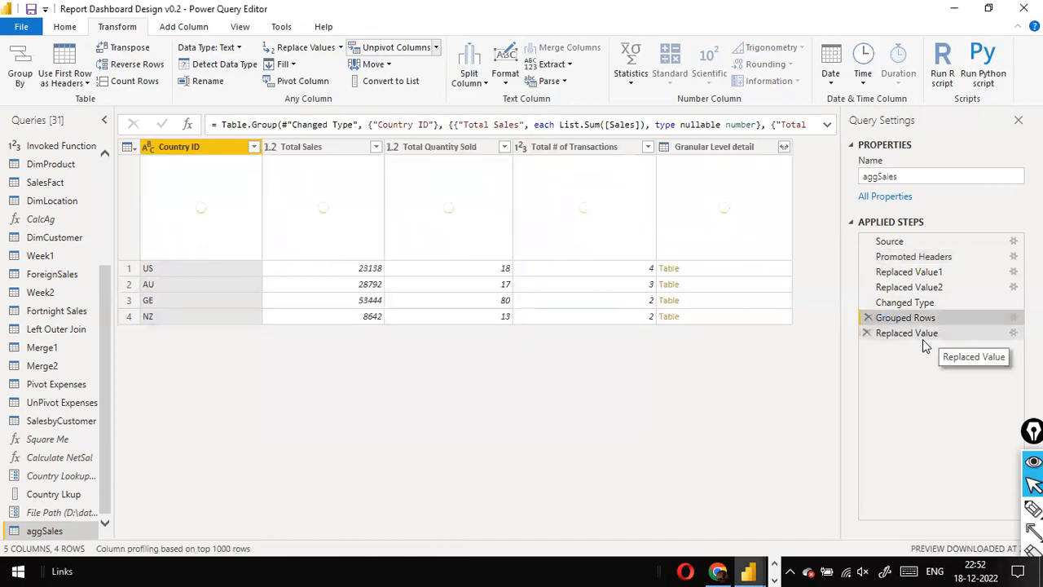
# Step: Leave the Power Query Editor for the main report window and switch to the Chrome browser
pyautogui.click(21, 27)
pyautogui.click(379, 345)
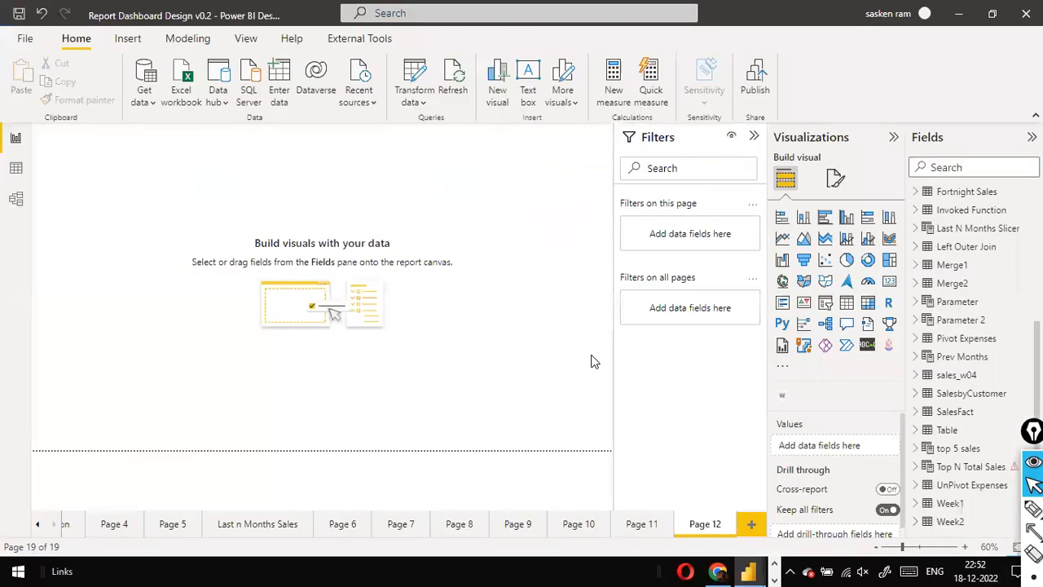
pyautogui.hotkey('alt', 'Tab')
pyautogui.hotkey('alt', 'Tab')
pyautogui.hotkey('alt', 'Tab')
pyautogui.hotkey('alt', 'Tab')
pyautogui.hotkey('alt', 'Tab')
pyautogui.hotkey('alt', 'Tab')
pyautogui.hotkey('alt', 'Tab')
pyautogui.hotkey('alt', 'Tab')
pyautogui.hotkey('alt', 'Tab')
pyautogui.hotkey('alt', 'Tab')
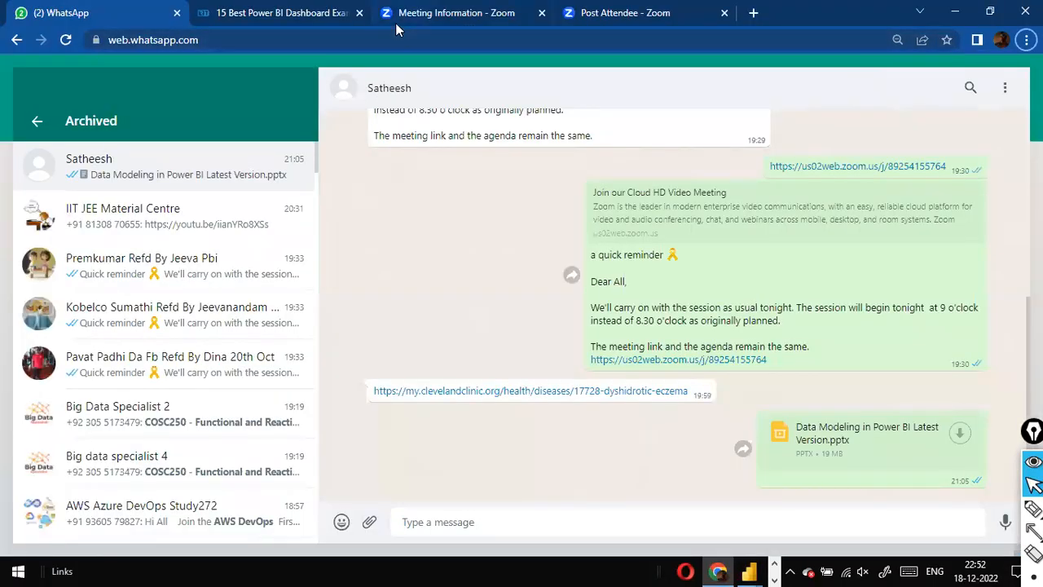
# Step: Load app.powerbi.com in the browser tab that holds the Zoom meeting information
pyautogui.click(397, 17)
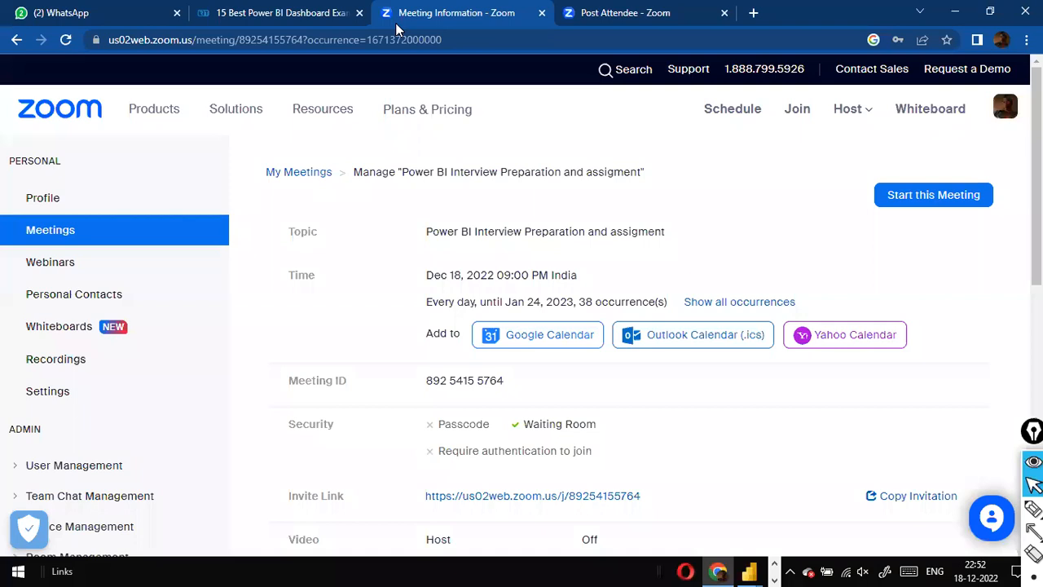
pyautogui.click(122, 12)
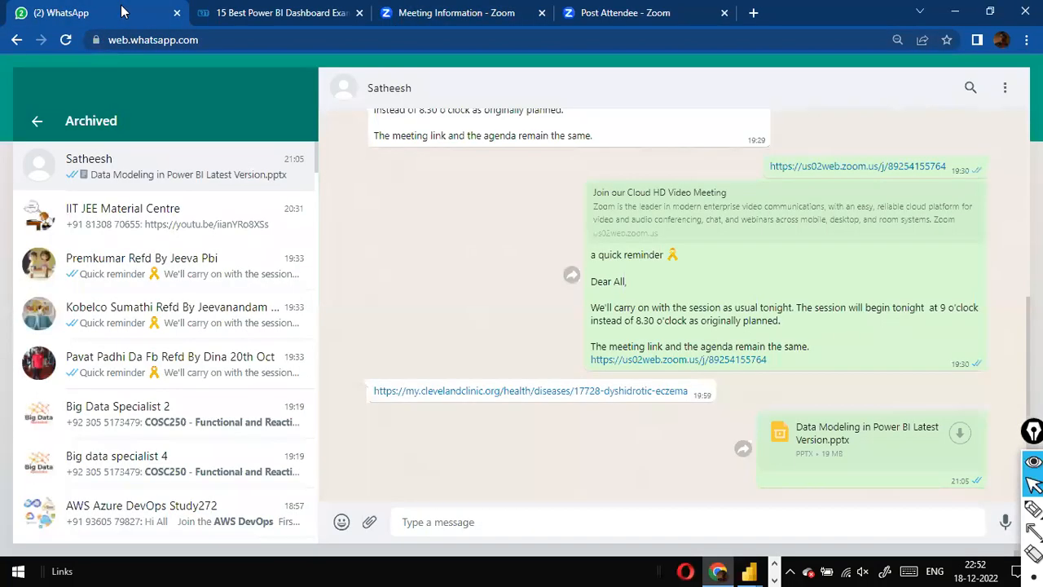
pyautogui.click(194, 10)
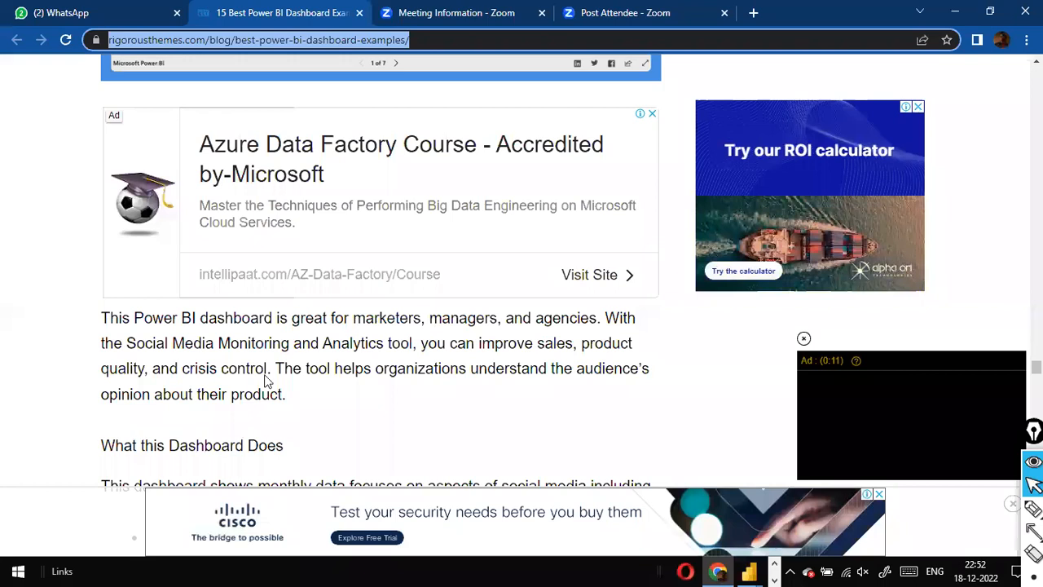
pyautogui.click(497, 17)
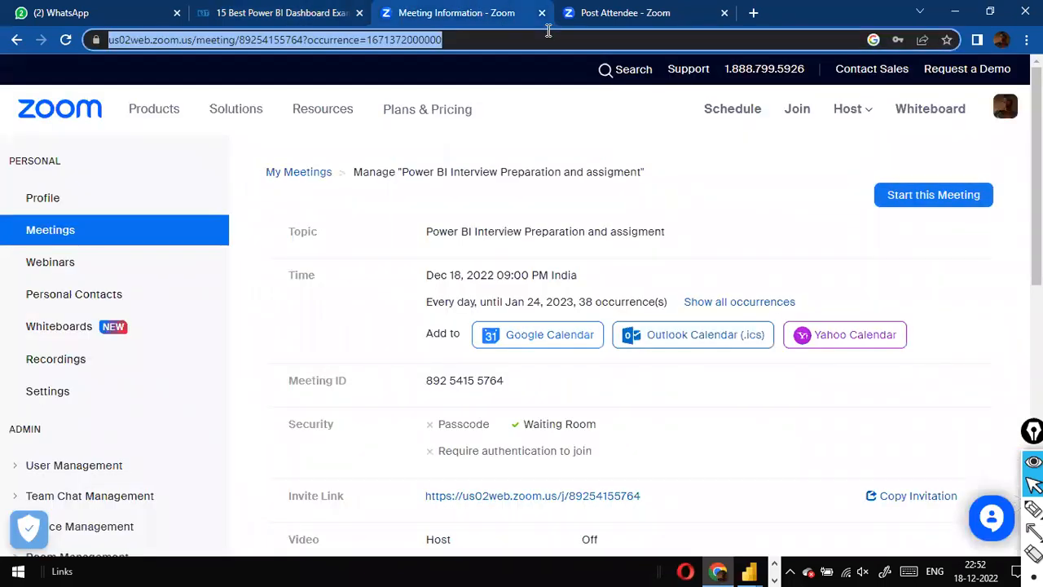
pyautogui.write('a')
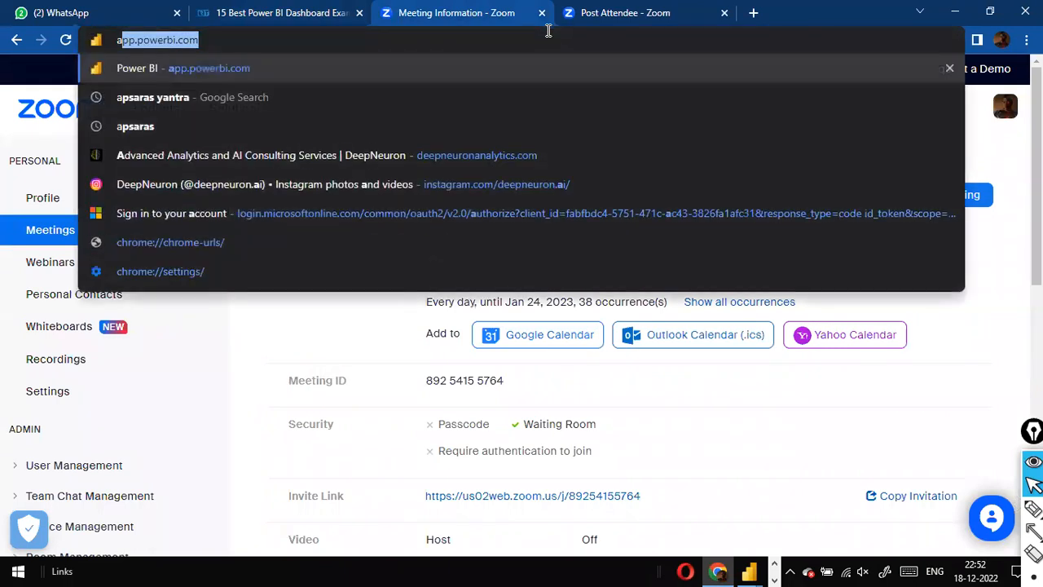
pyautogui.press('Return')
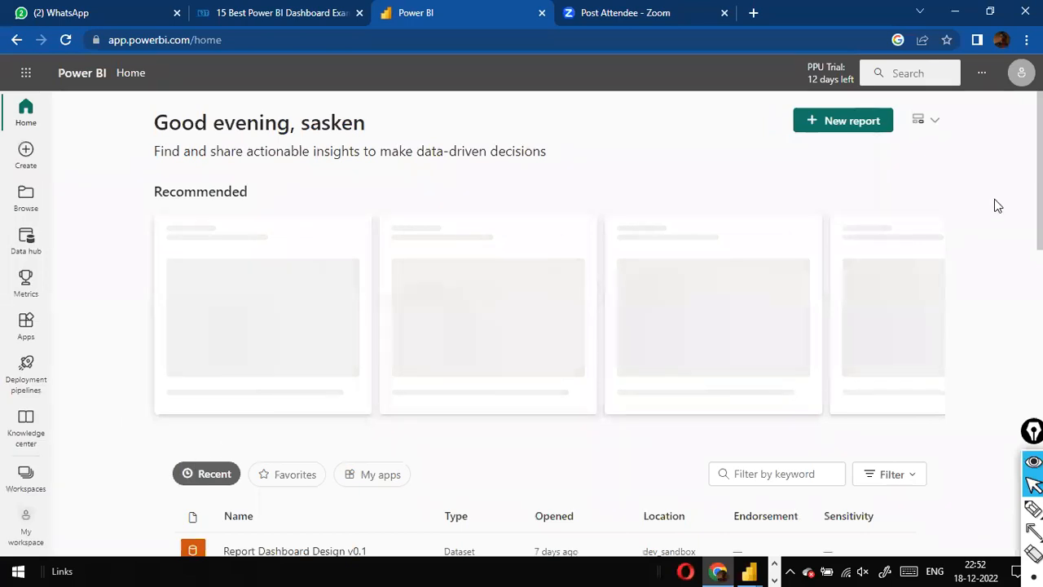
# Step: Check the signed-in account's licence details and the Create page, and return to the Power BI service home page
pyautogui.click(1021, 73)
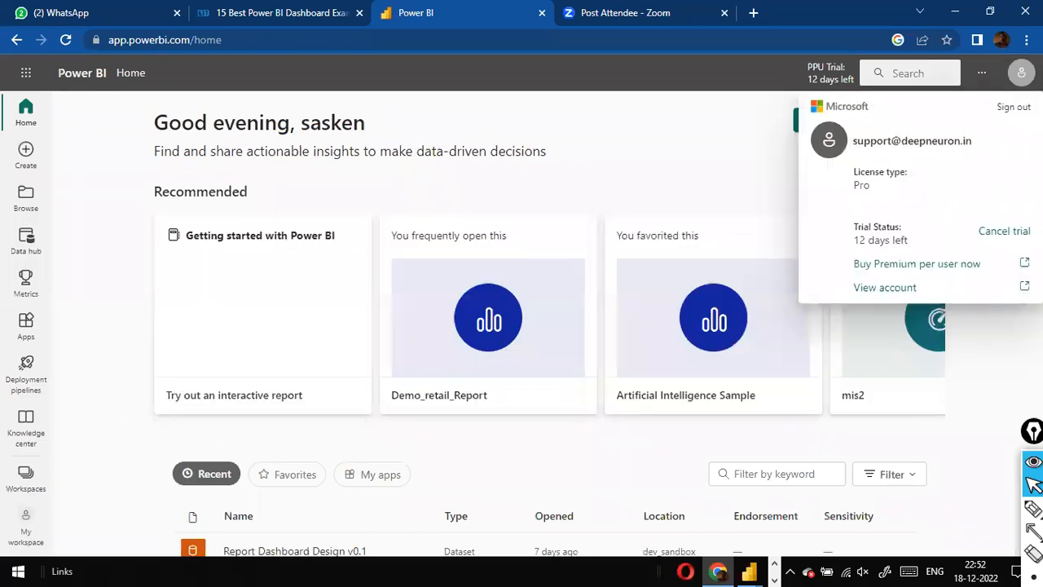
pyautogui.click(702, 130)
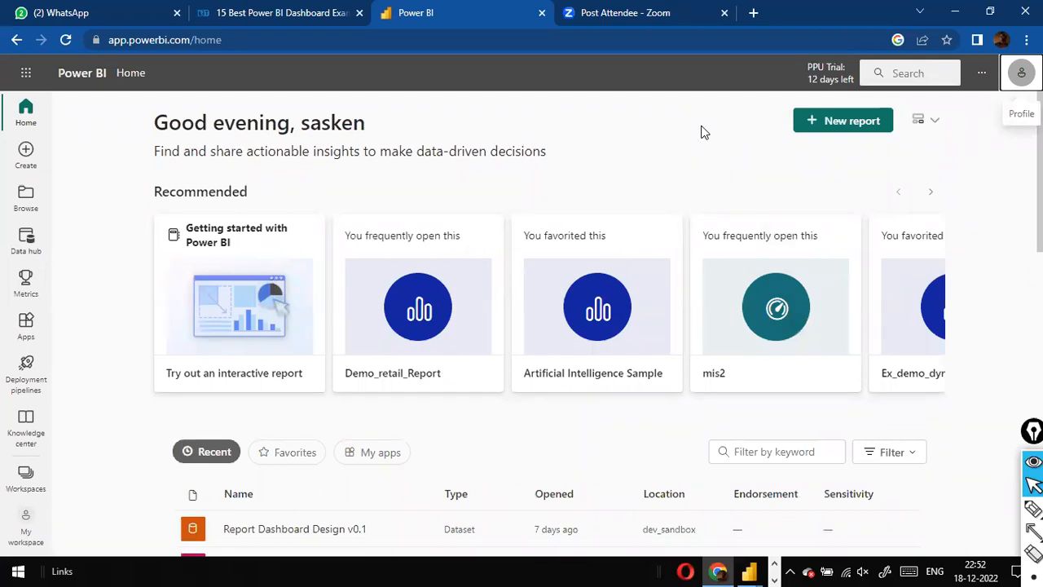
pyautogui.click(24, 163)
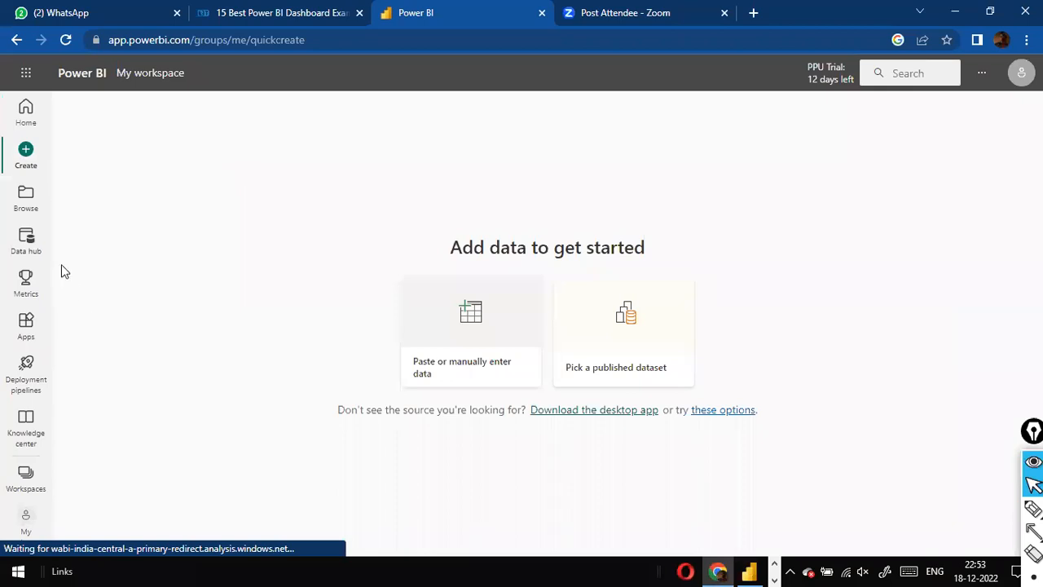
pyautogui.click(41, 124)
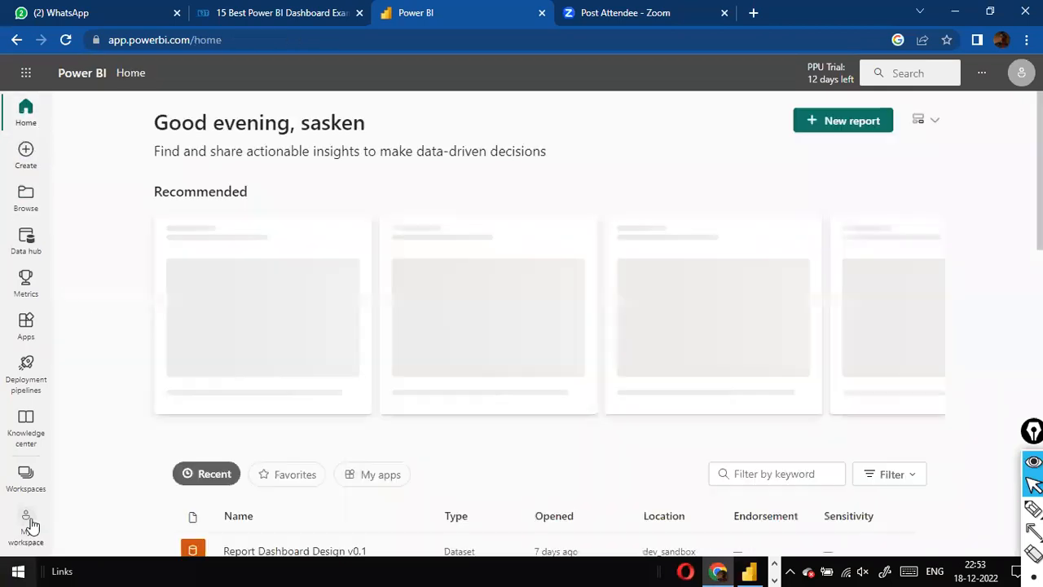
# Step: Start a new dataflow in the bigbox workspace
pyautogui.click(27, 499)
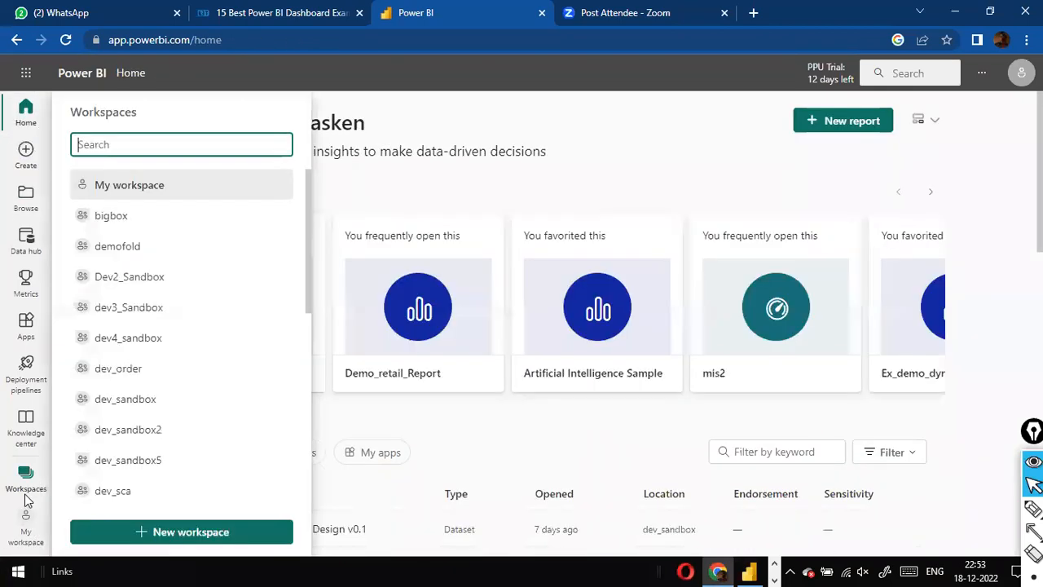
pyautogui.click(160, 227)
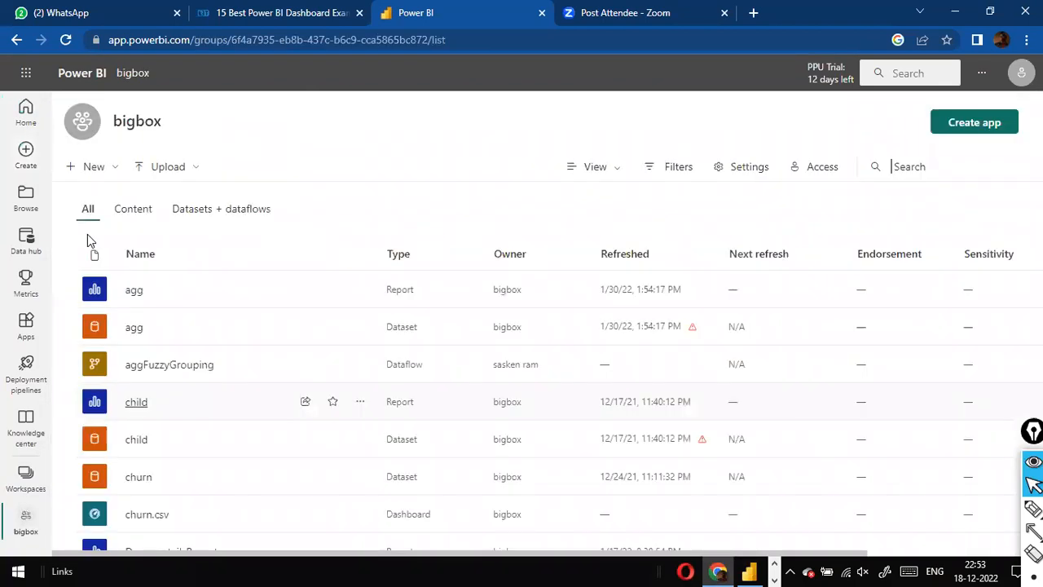
pyautogui.click(98, 168)
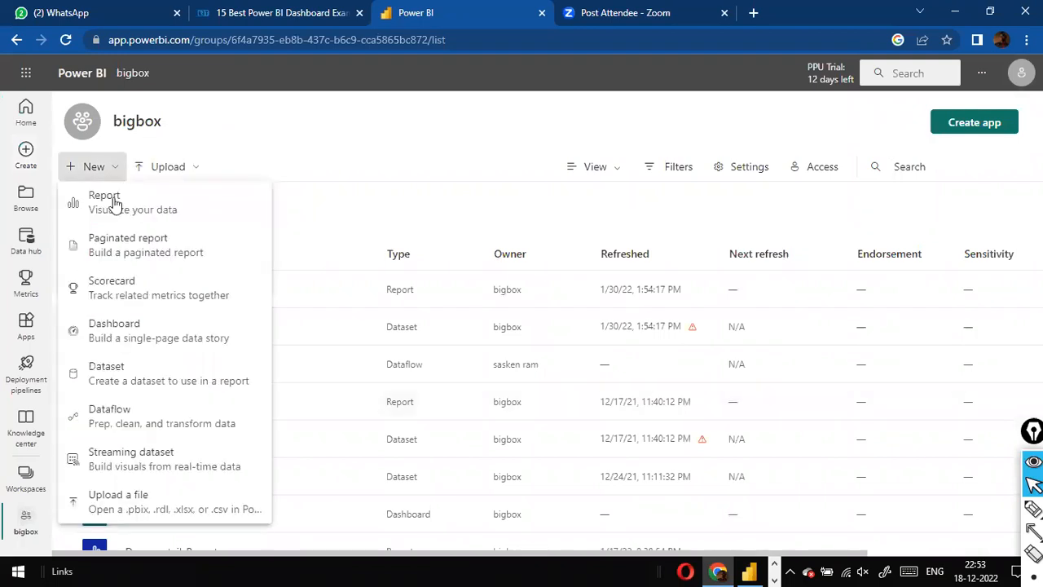
pyautogui.click(176, 418)
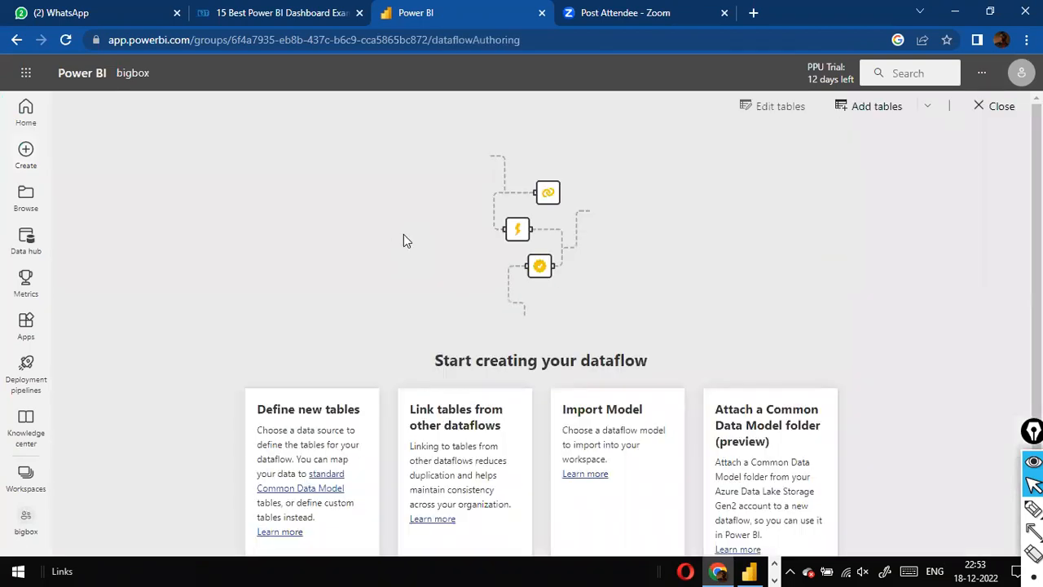
# Step: Define new tables for the dataflow using the Text/CSV file connector as data source
pyautogui.scroll(-1, 245, 538)
pyautogui.click(308, 534)
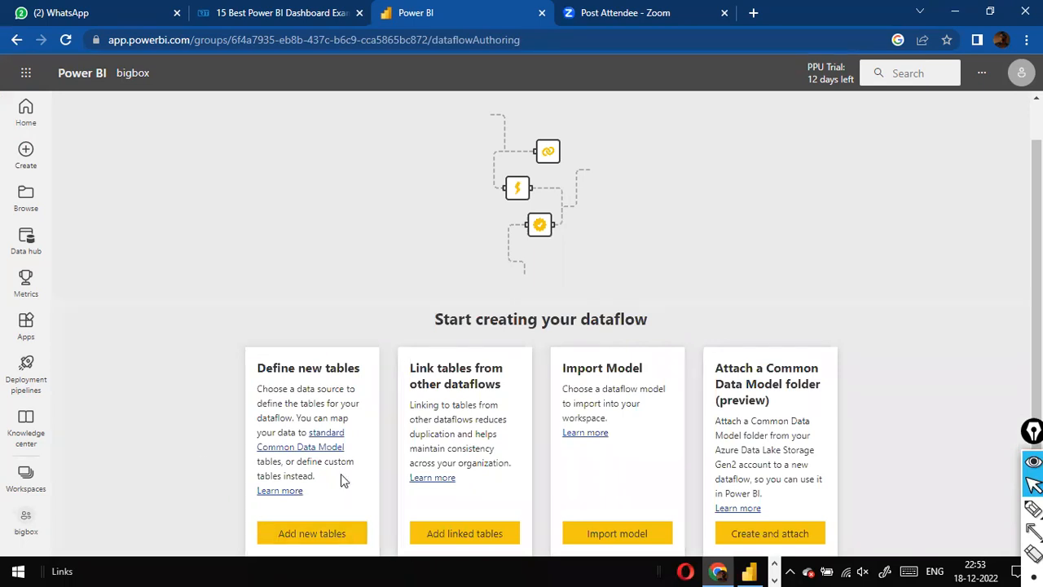
pyautogui.click(310, 535)
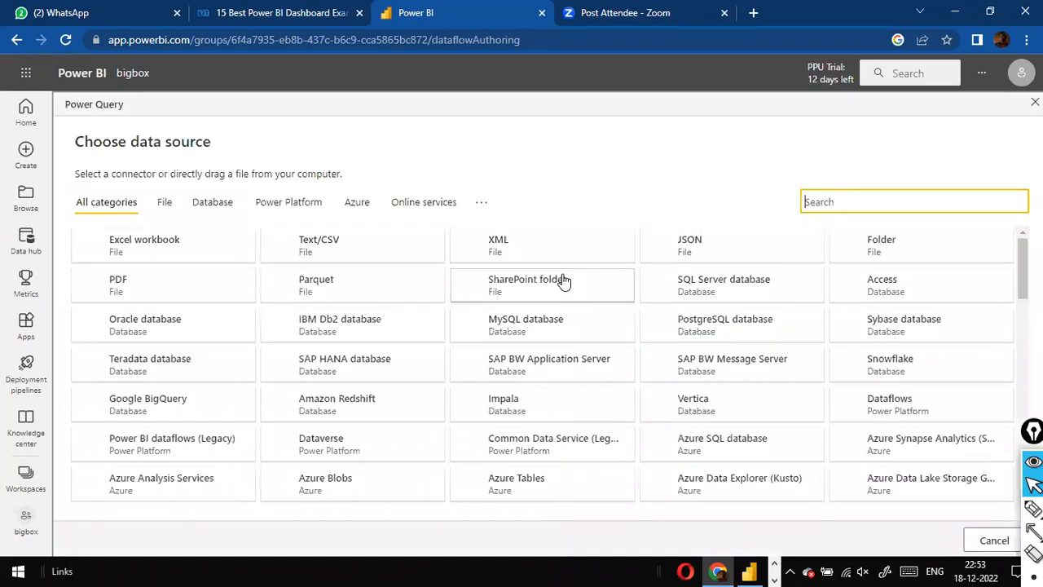
pyautogui.click(326, 256)
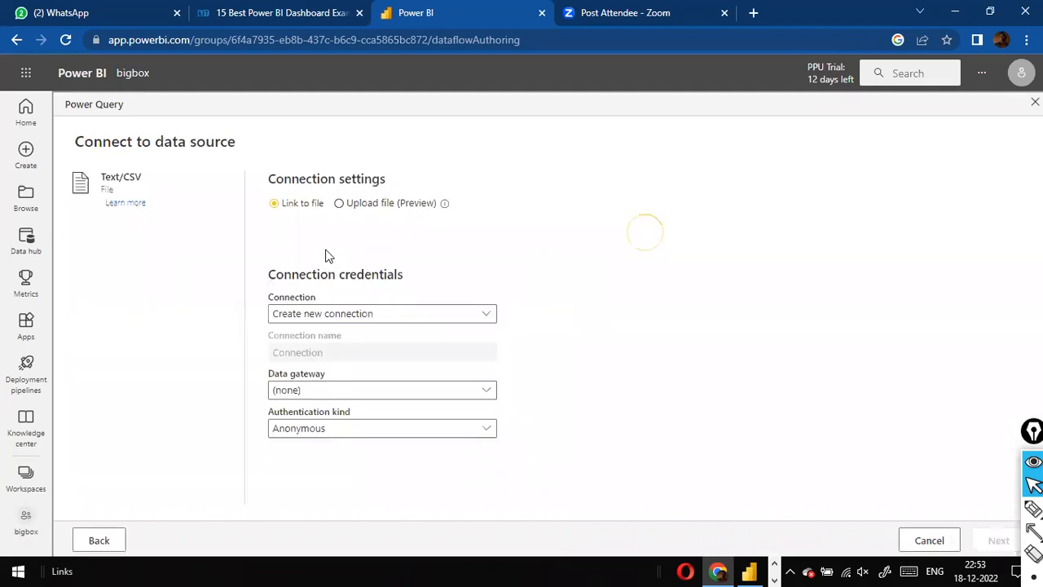
# Step: Set the linked Text/CSV file path to D:/dat1/aggSales.csv
pyautogui.click(368, 241)
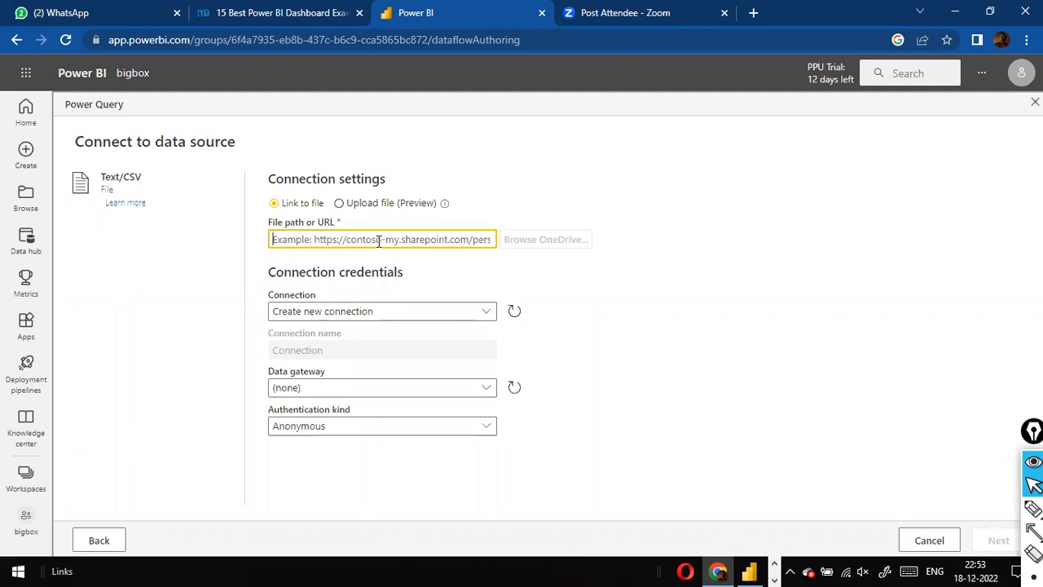
pyautogui.write('D:/dat')
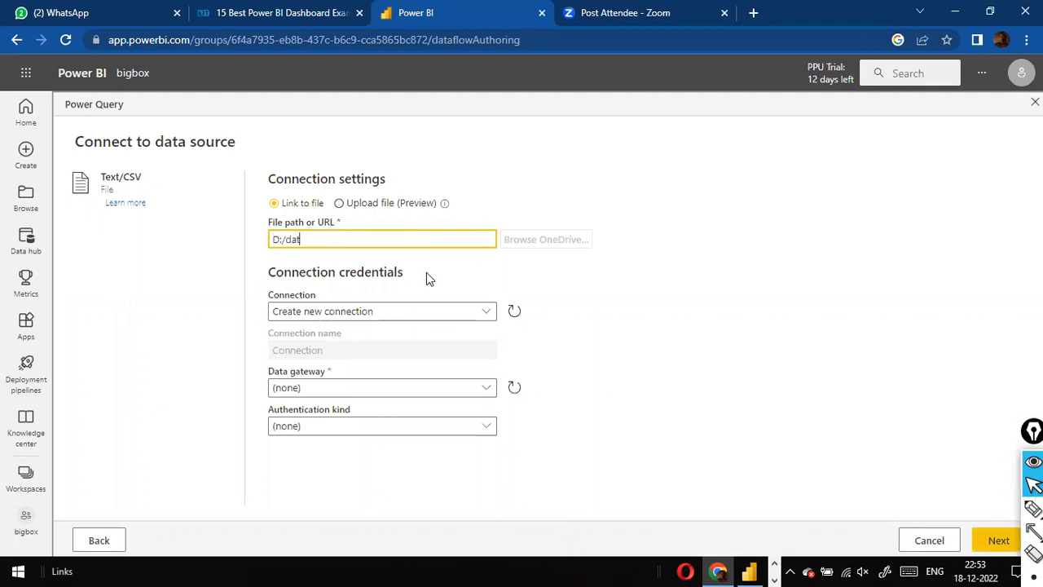
pyautogui.write('1/')
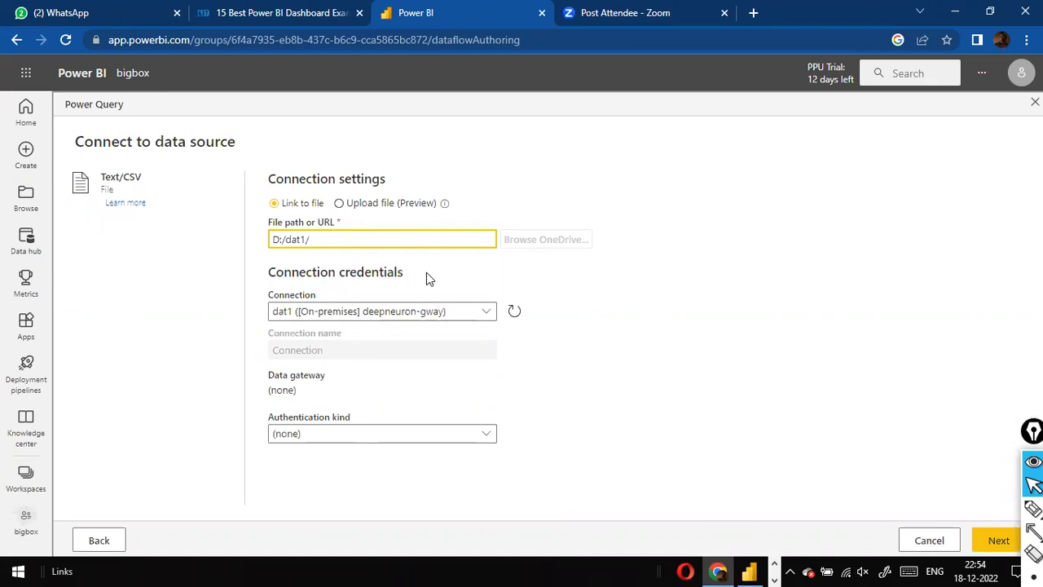
pyautogui.write('sals')
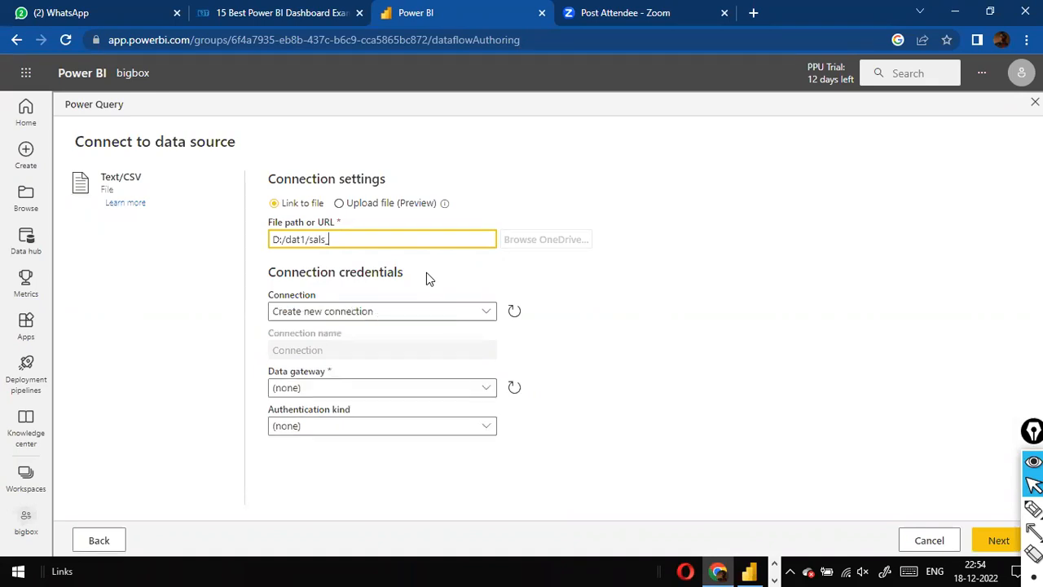
pyautogui.press('BackSpace')
pyautogui.press('BackSpace')
pyautogui.press('BackSpace')
pyautogui.press('BackSpace')
pyautogui.write('aggSales.csv')
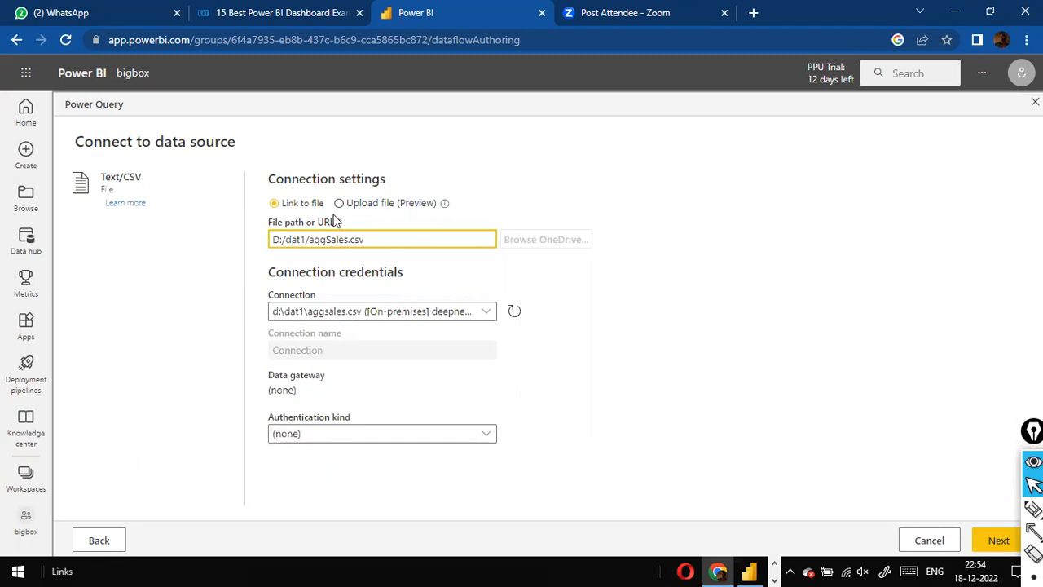
pyautogui.hotkey('ctrl', 'a')
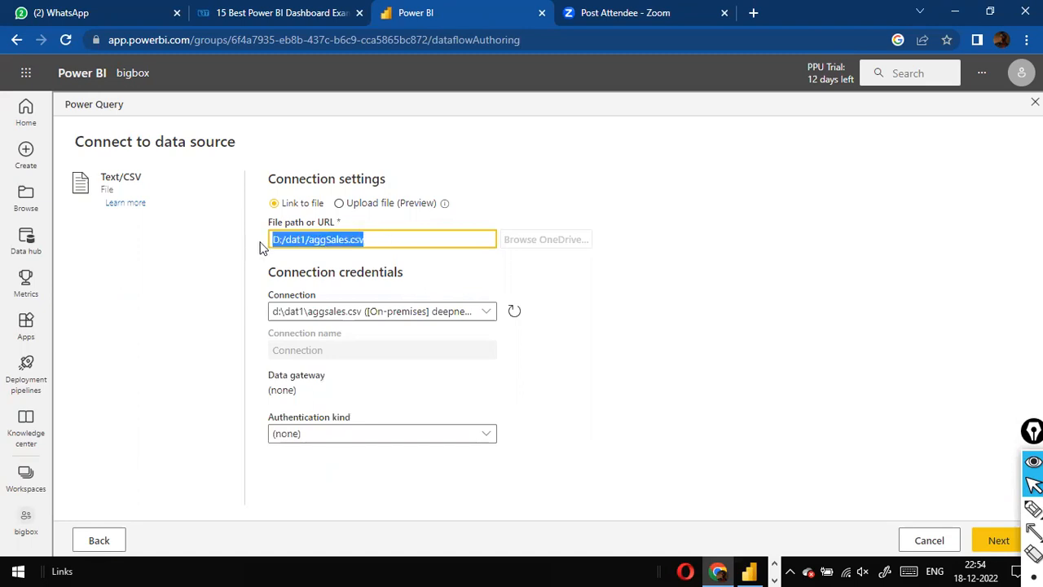
pyautogui.click(412, 244)
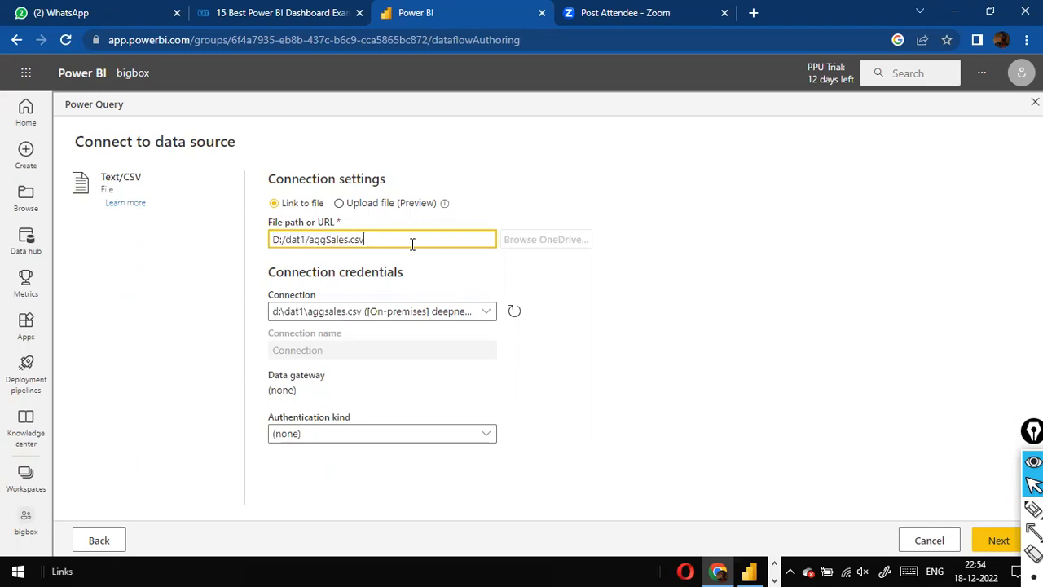
pyautogui.keyDown('shift'); pyautogui.click(294, 243); pyautogui.keyUp('shift')
pyautogui.hotkey('shift', 'Left')
pyautogui.hotkey('shift', 'Left')
pyautogui.hotkey('shift', 'Left')
pyautogui.hotkey('shift', 'Left')
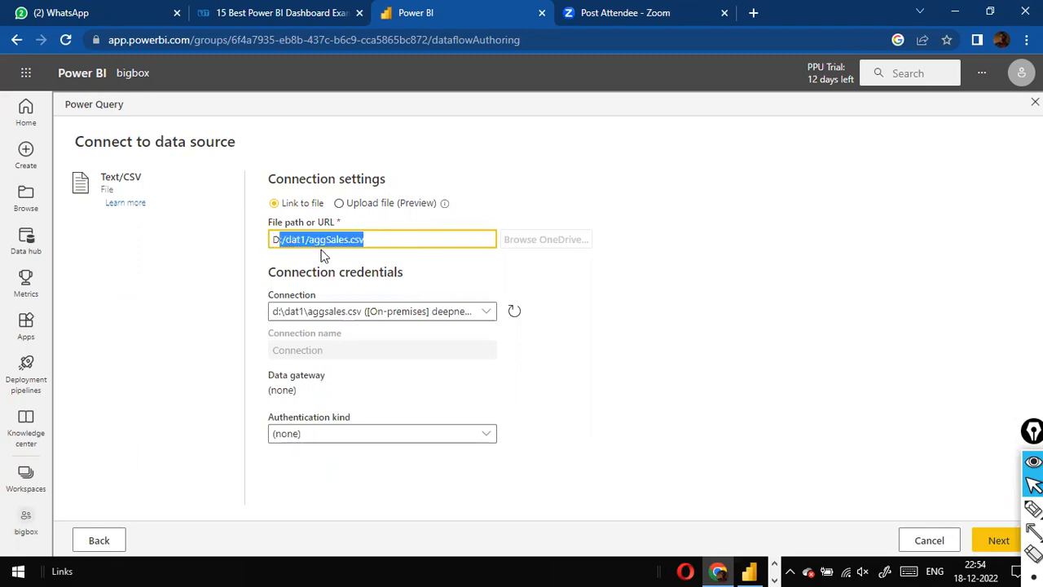
# Step: Choose the existing on-premises connection d:\dat1\aggsales.csv as the credentials for the linked file
pyautogui.click(486, 313)
pyautogui.click(486, 313)
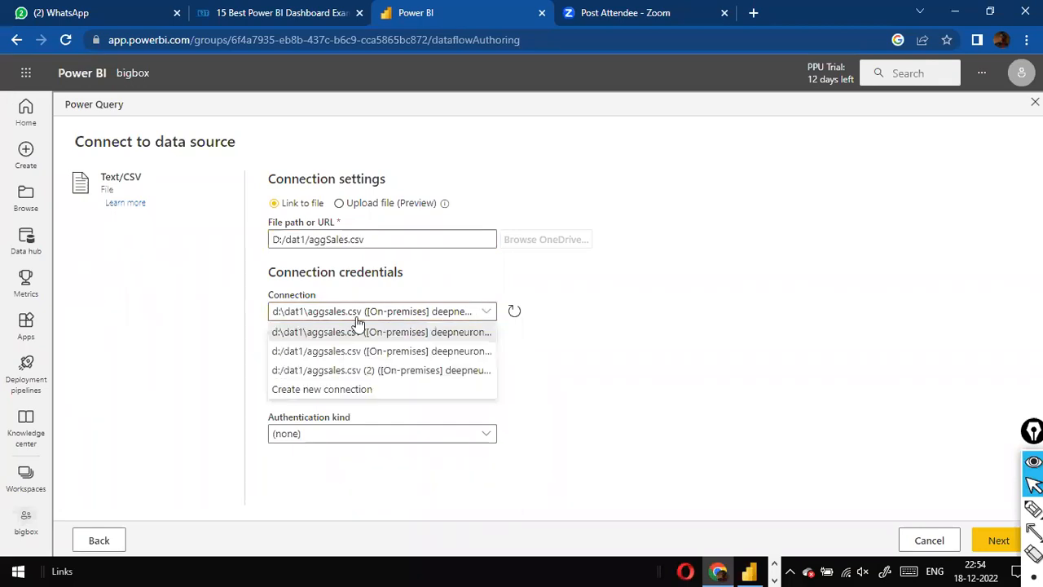
pyautogui.click(501, 316)
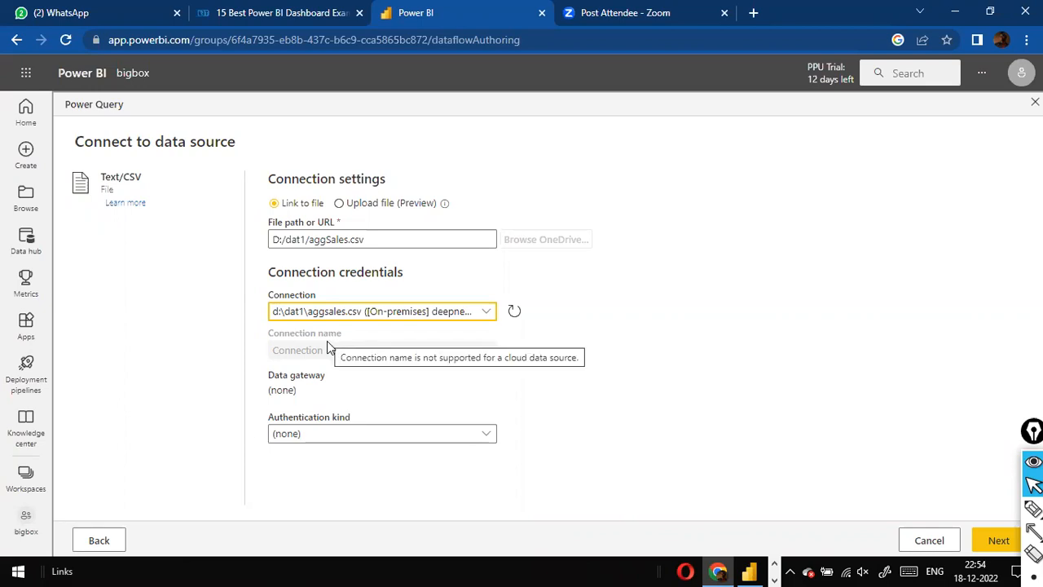
pyautogui.click(488, 313)
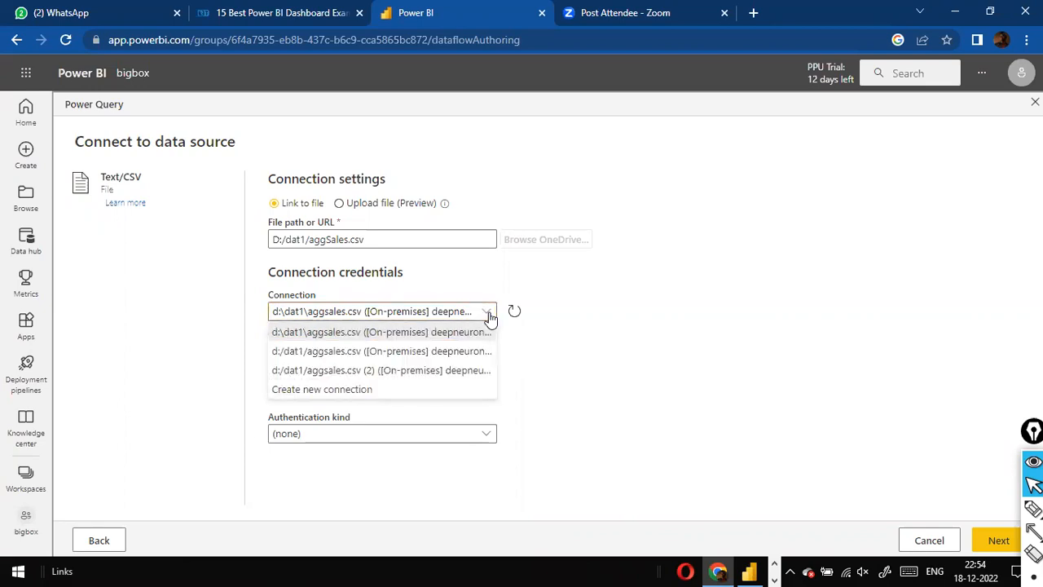
pyautogui.click(444, 336)
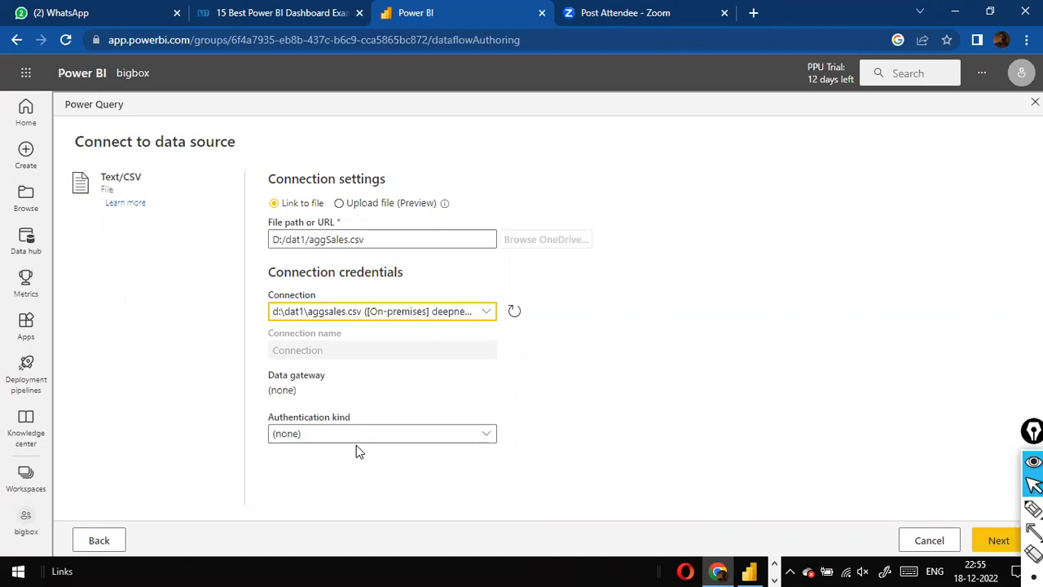
pyautogui.click(487, 313)
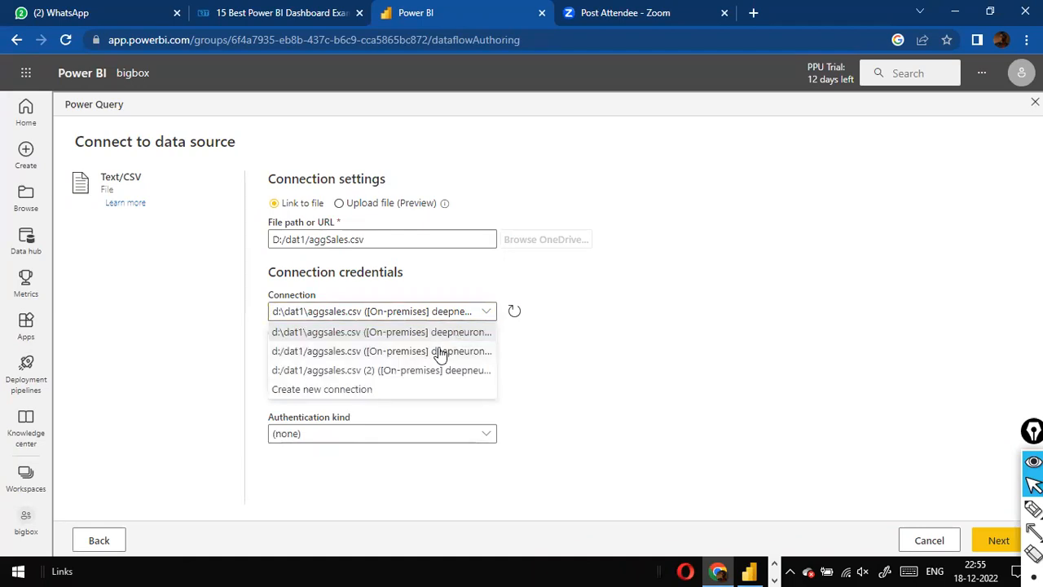
pyautogui.click(482, 317)
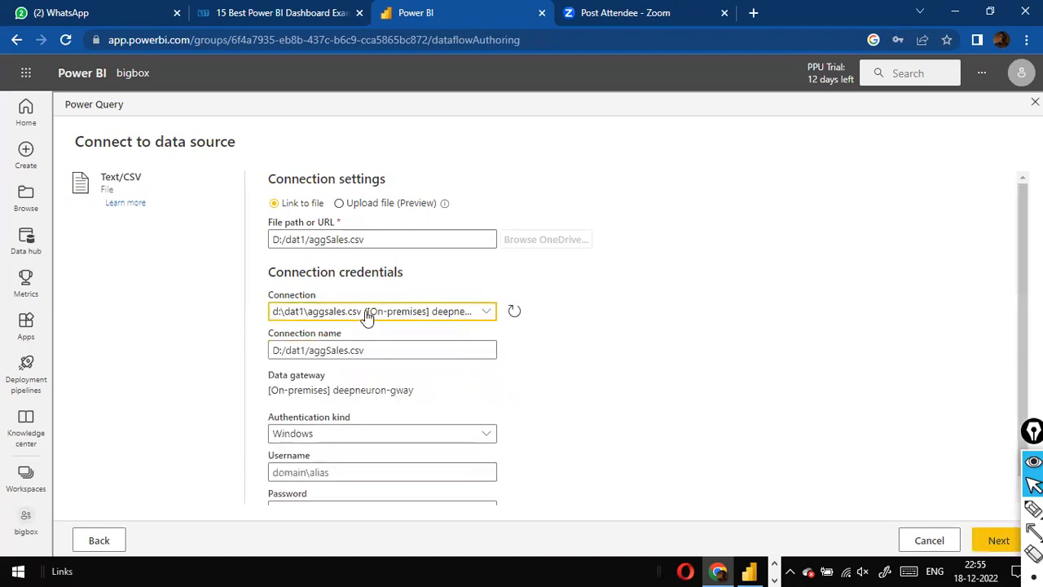
pyautogui.scroll(-1, 588, 319)
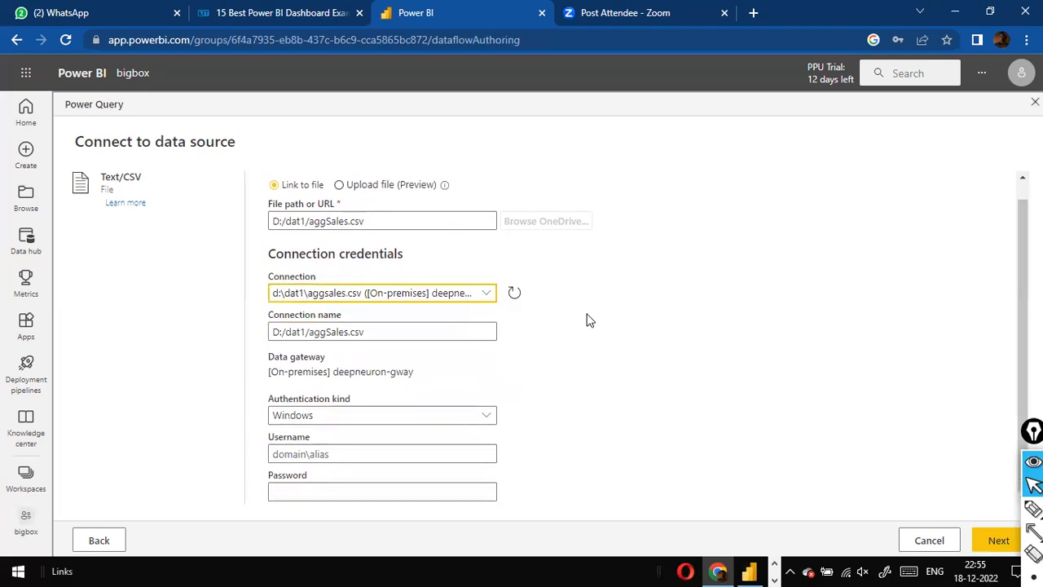
pyautogui.click(488, 295)
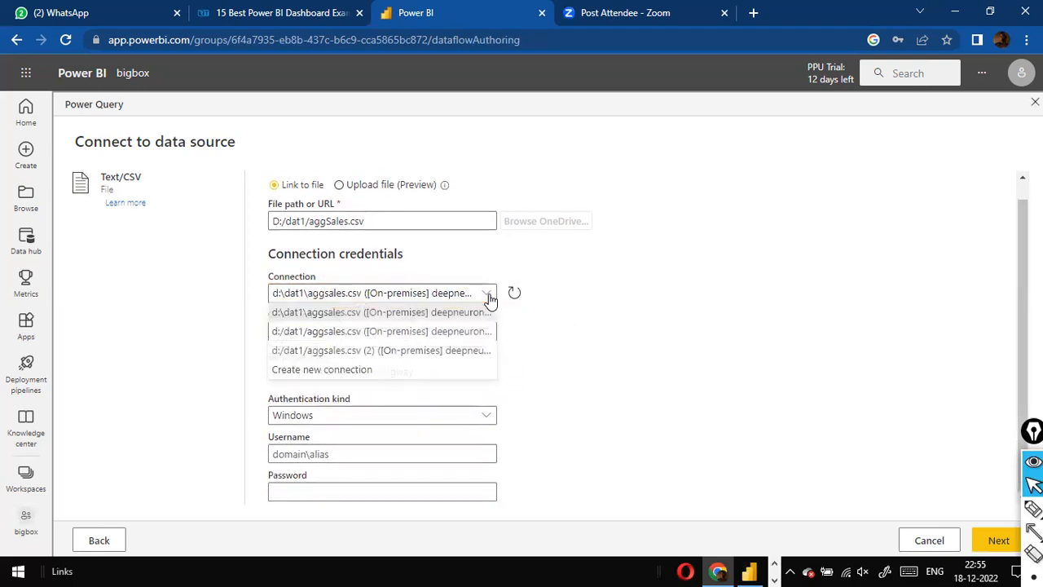
pyautogui.click(460, 317)
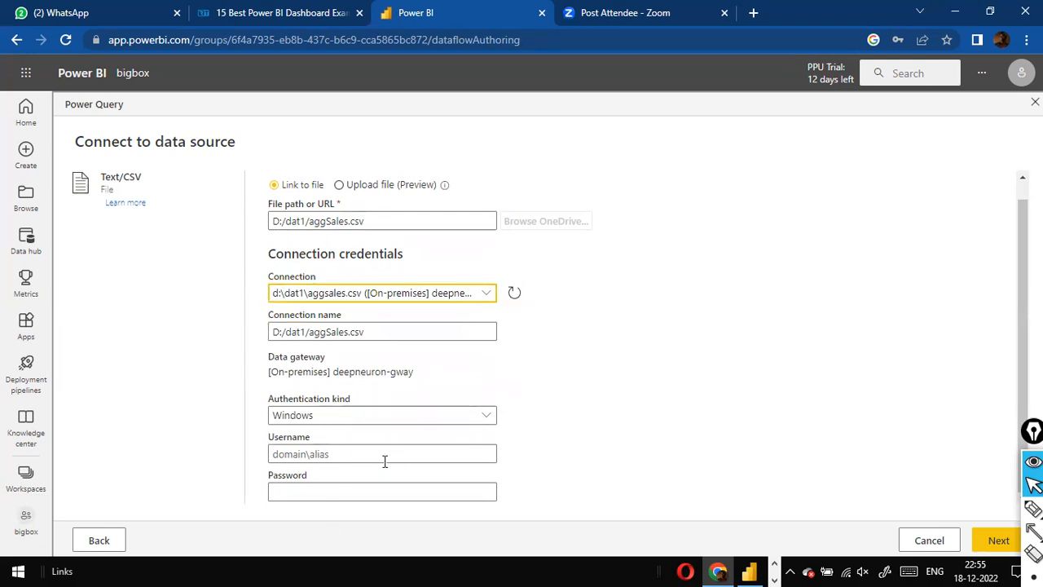
# Step: Enter the domain-qualified Windows username and the account password for the gateway connection
pyautogui.click(334, 454)
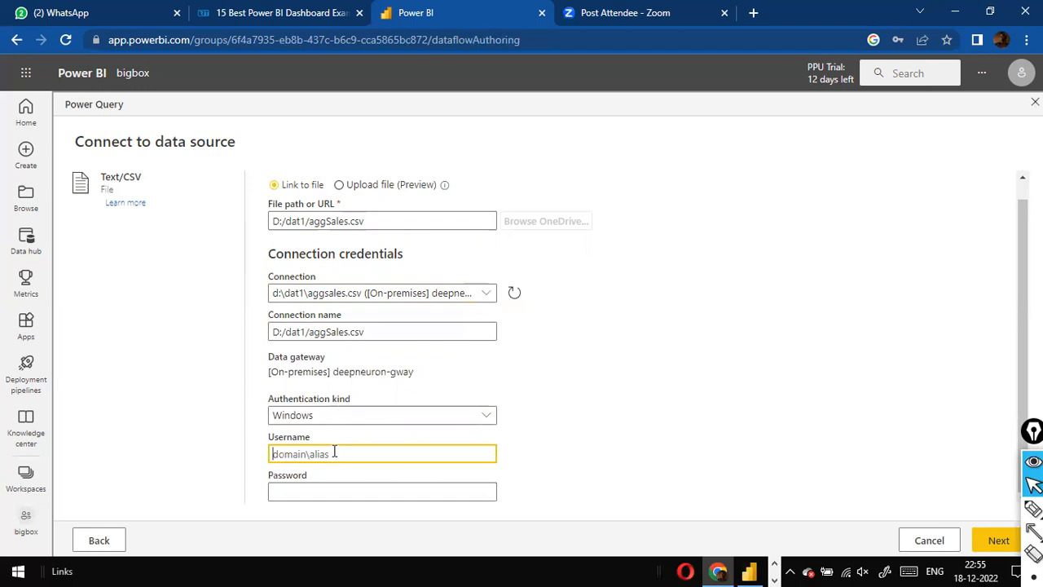
pyautogui.write('Welcome\\home')
pyautogui.press('Tab')
pyautogui.write('•••••')
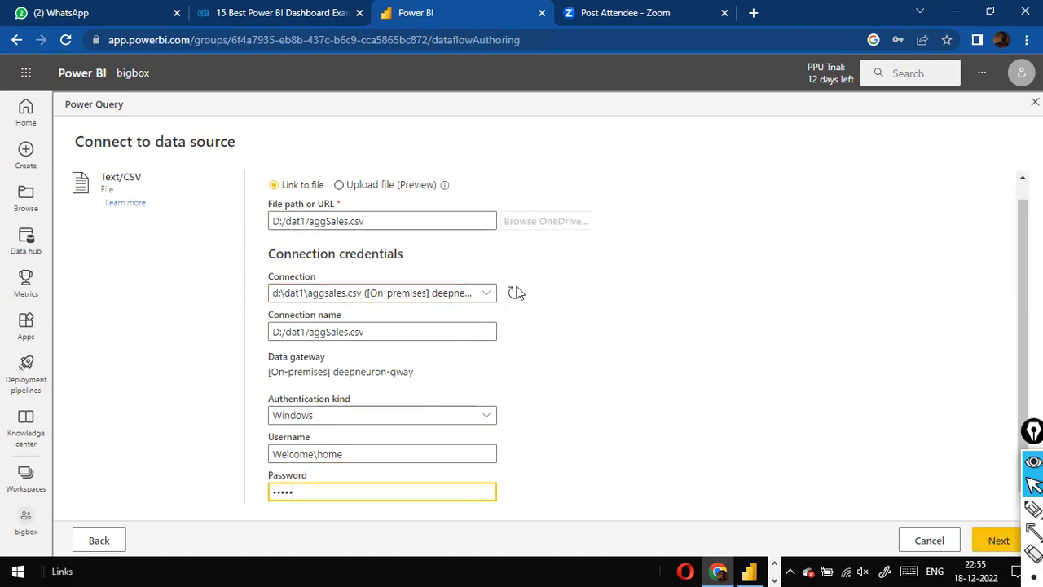
# Step: Review the file path, connection name, authentication kind and username of the Text/CSV connection
pyautogui.click(406, 223)
pyautogui.moveTo(406, 223); pyautogui.dragTo(239, 220)
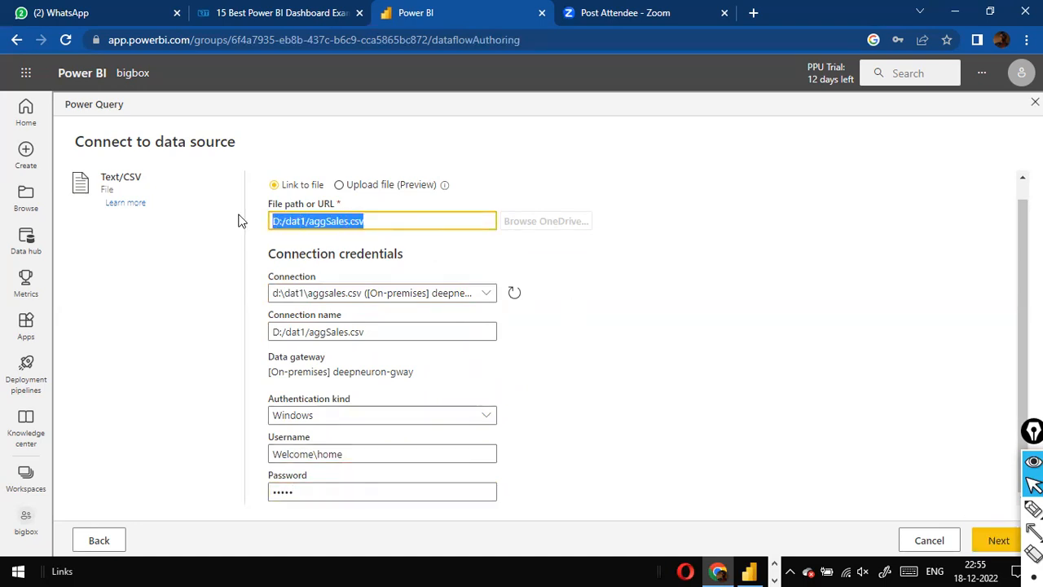
pyautogui.click(311, 223)
pyautogui.moveTo(311, 223); pyautogui.dragTo(256, 222)
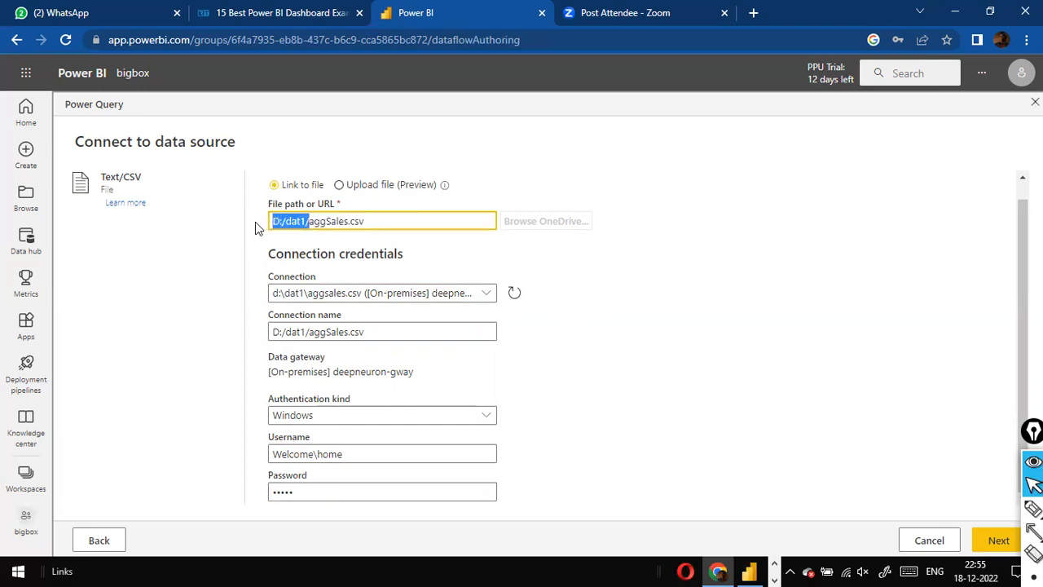
pyautogui.click(606, 274)
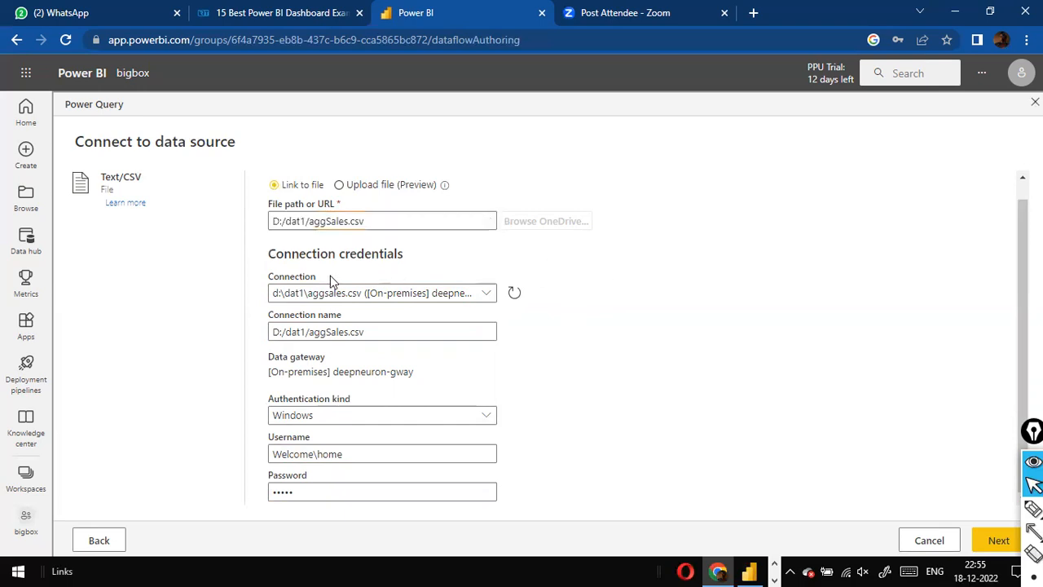
pyautogui.click(366, 222)
pyautogui.moveTo(365, 222); pyautogui.dragTo(257, 225)
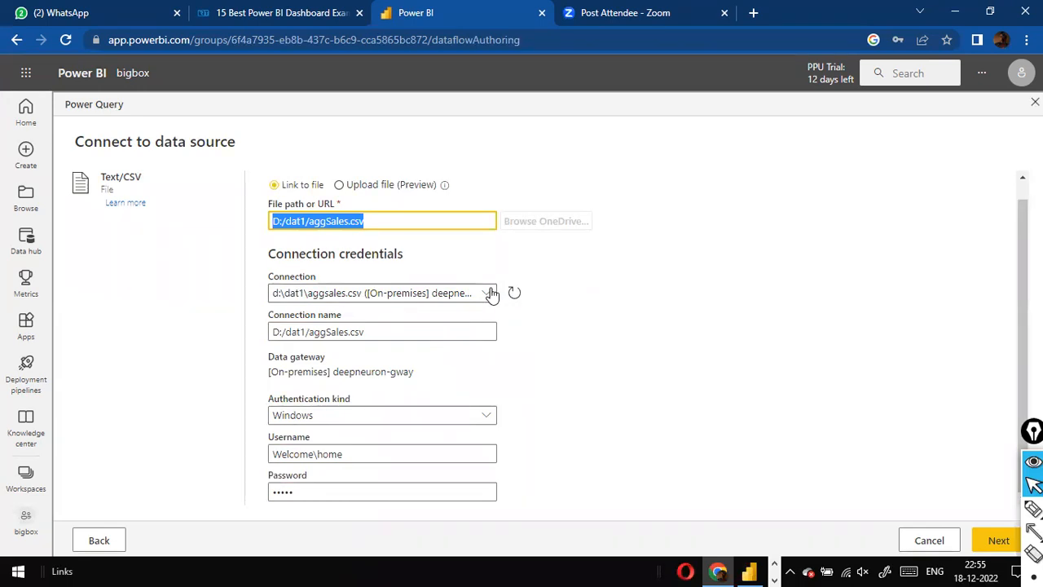
pyautogui.click(432, 335)
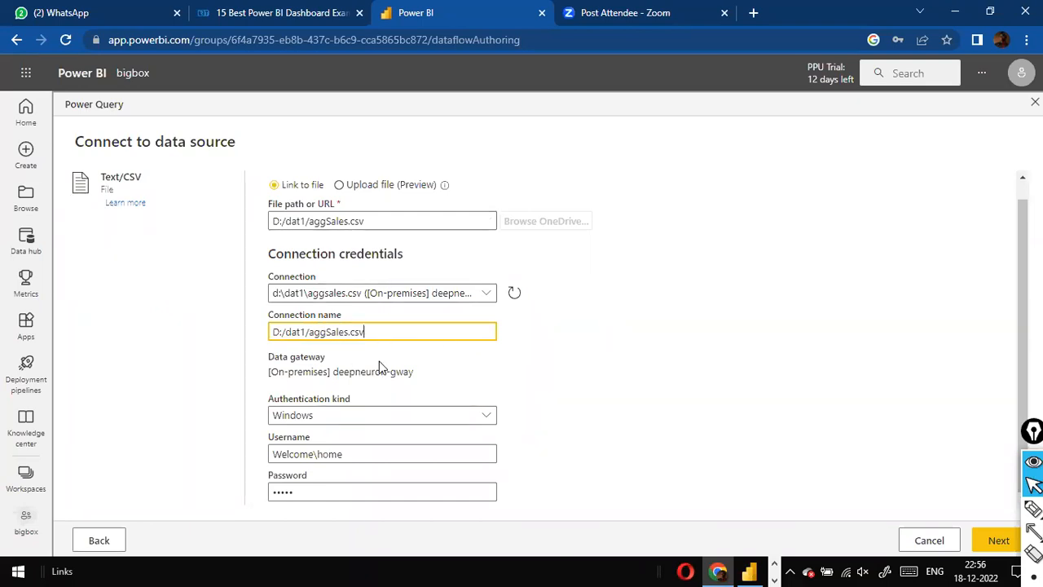
pyautogui.press('Tab')
pyautogui.press('Tab')
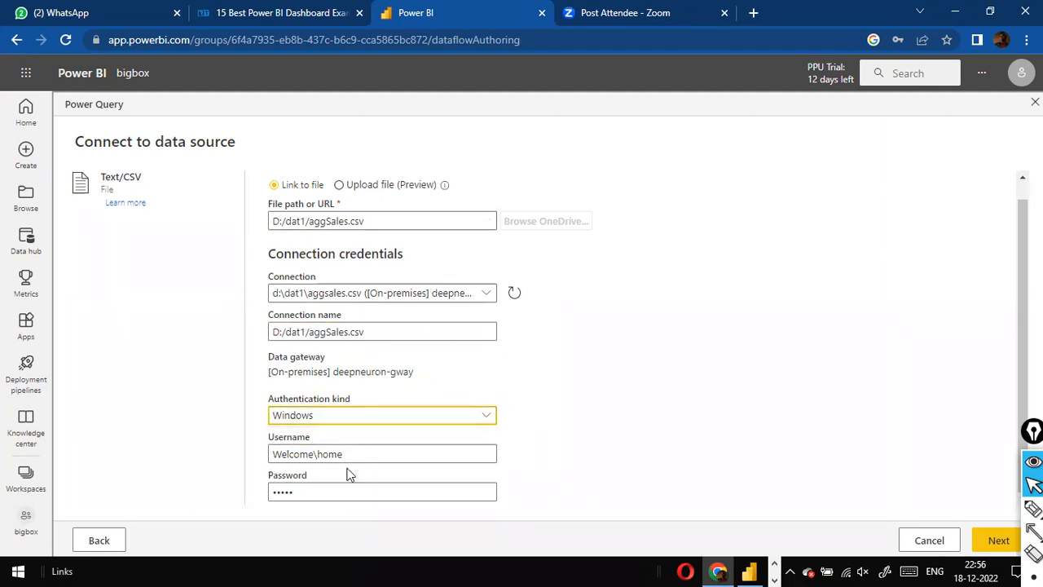
pyautogui.click(362, 457)
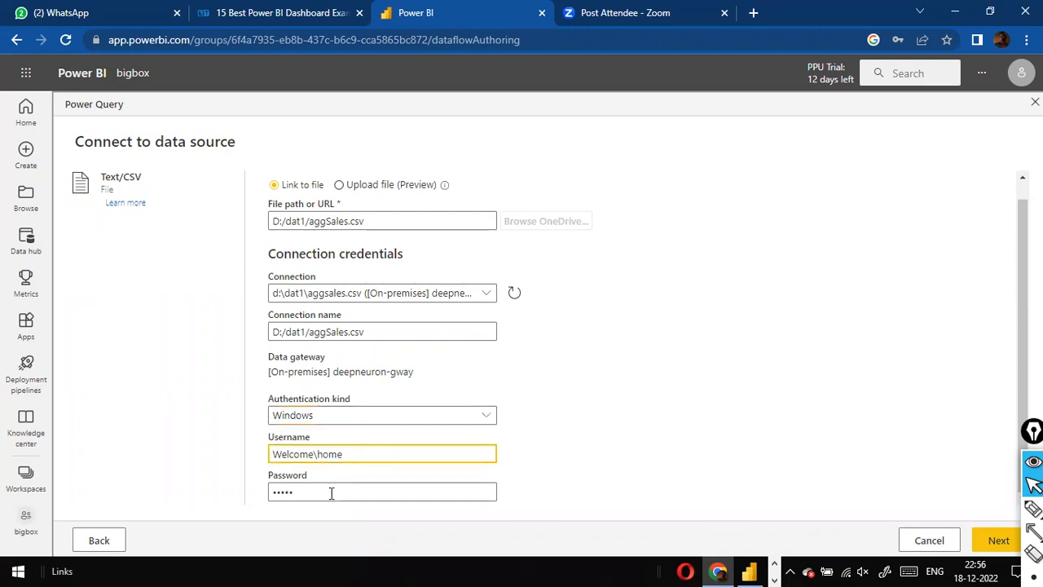
pyautogui.doubleClick(395, 461)
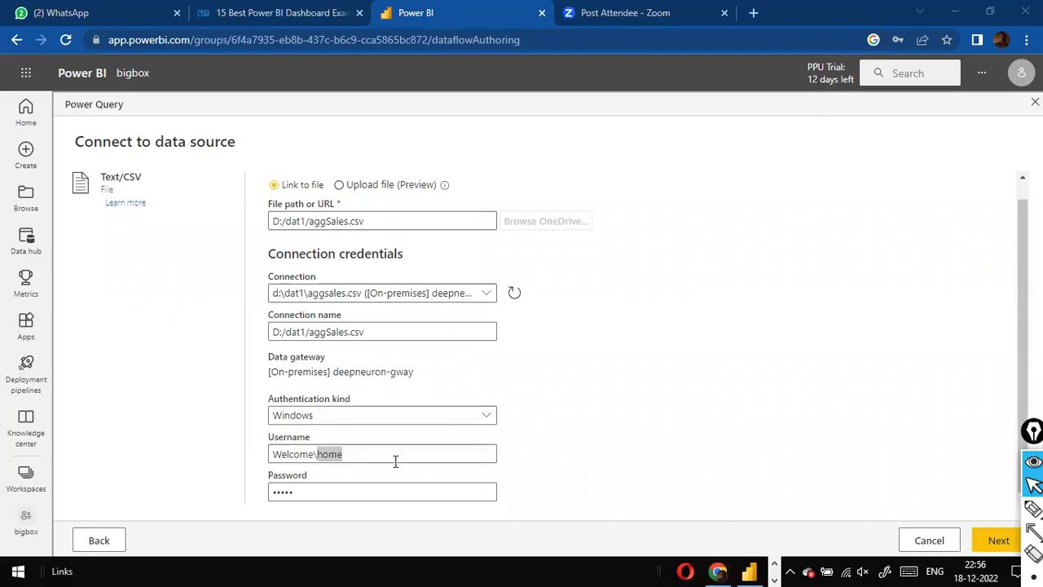
# Step: Shorten the Windows username by removing the backslash and everything after it
pyautogui.click(359, 454)
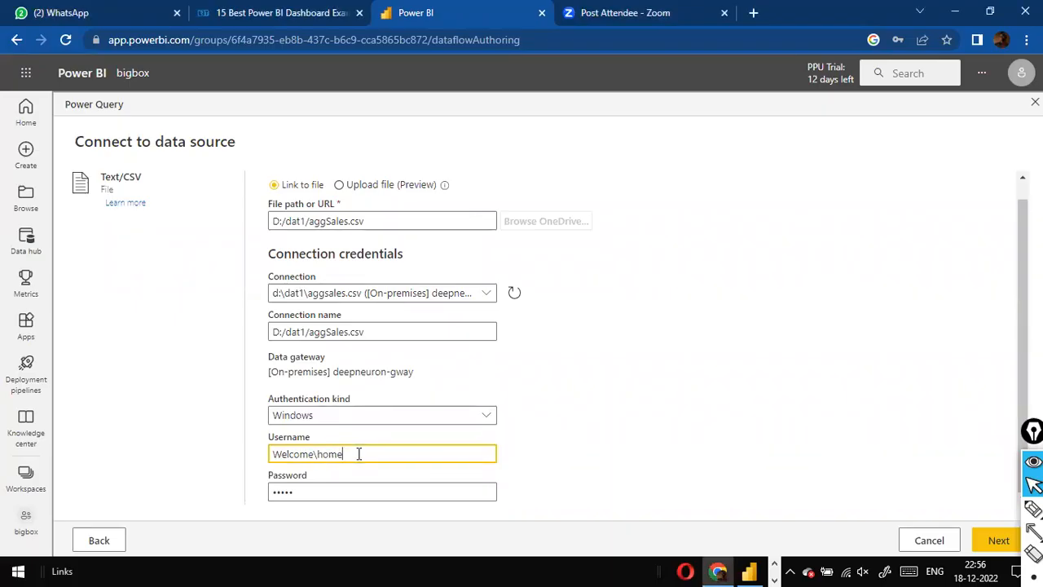
pyautogui.press('BackSpace')
pyautogui.press('BackSpace')
pyautogui.press('BackSpace')
pyautogui.press('BackSpace')
pyautogui.press('BackSpace')
pyautogui.press('Tab')
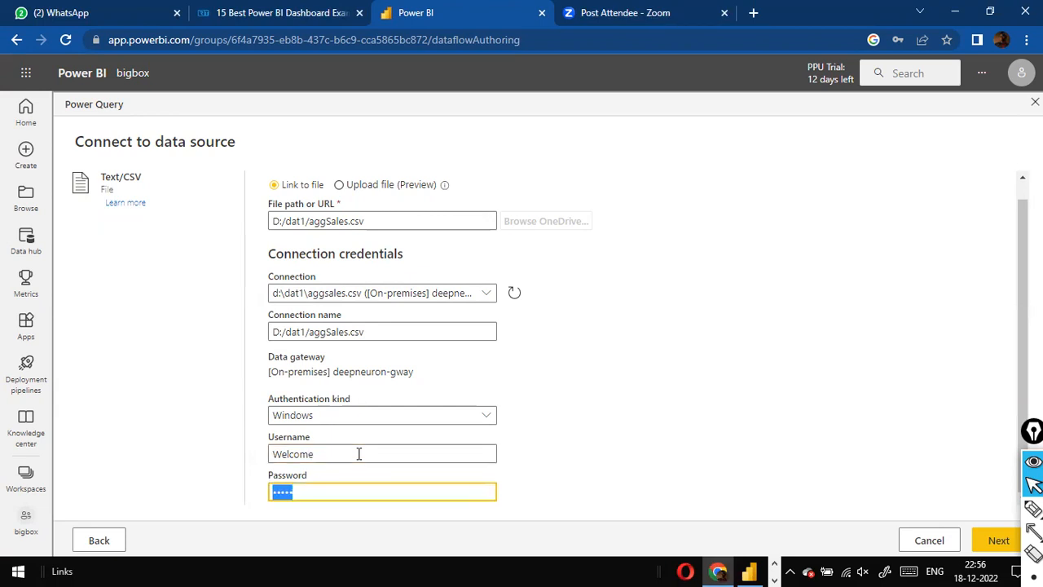
# Step: Connect to the CSV file, saving the credentials in the browser, and open the previewed data for transformation
pyautogui.click(996, 550)
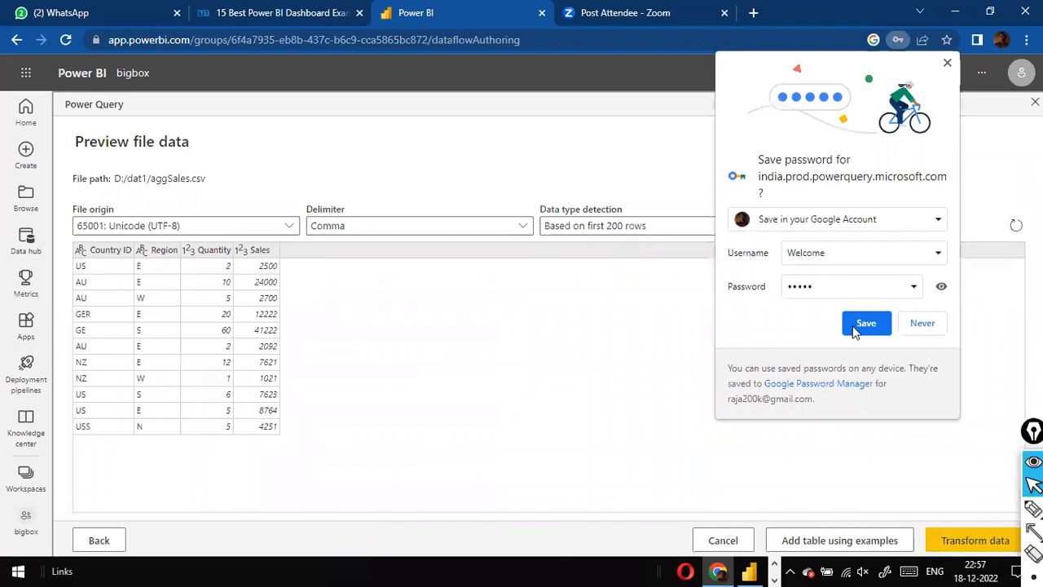
pyautogui.click(855, 330)
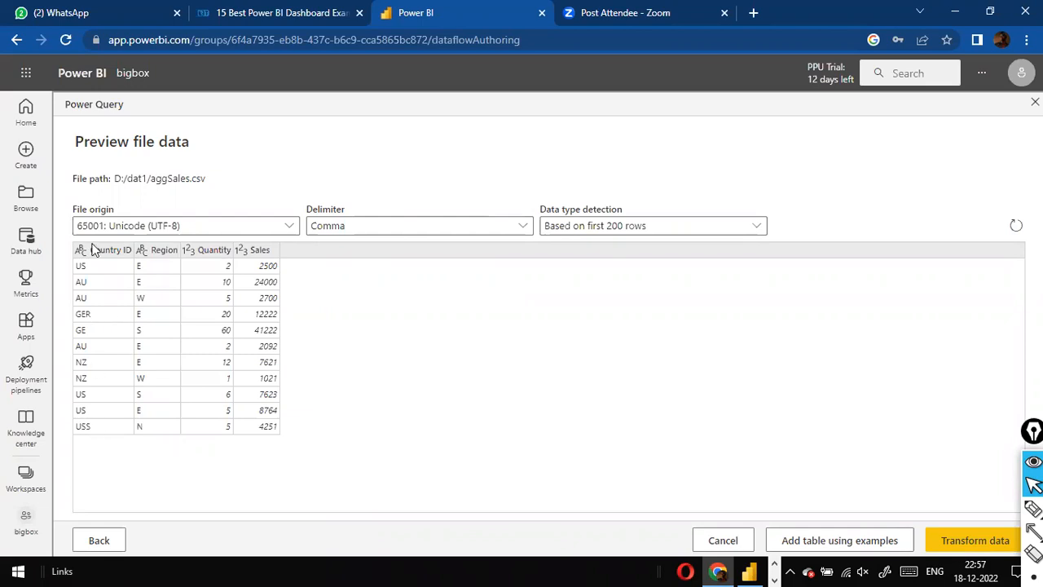
pyautogui.click(966, 545)
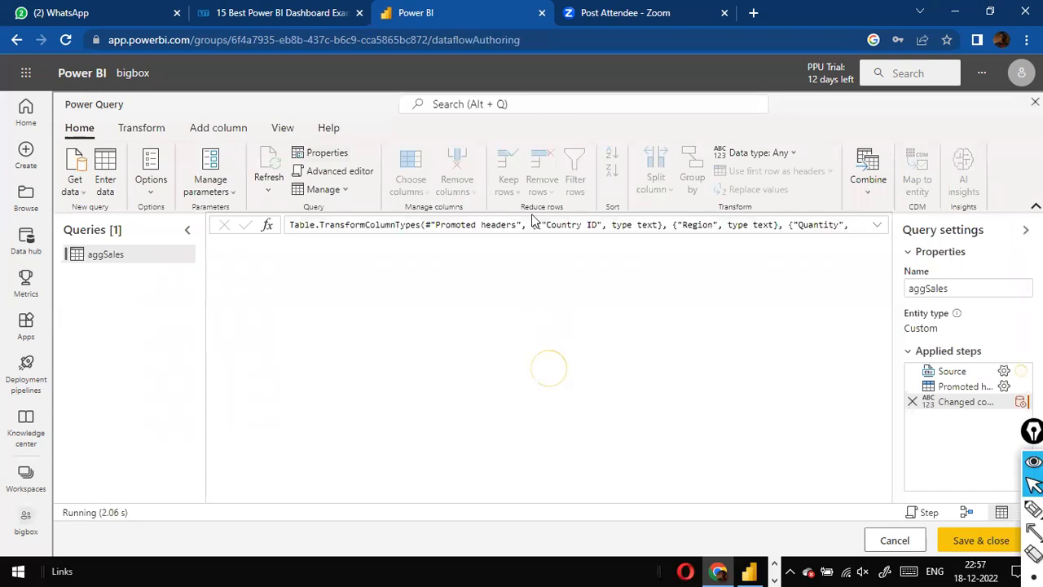
# Step: Switch to Power BI Desktop, view its Power Query Editor, and return to the dataflow editor in the browser
pyautogui.hotkey('alt', 'Tab')
pyautogui.press('Tab')
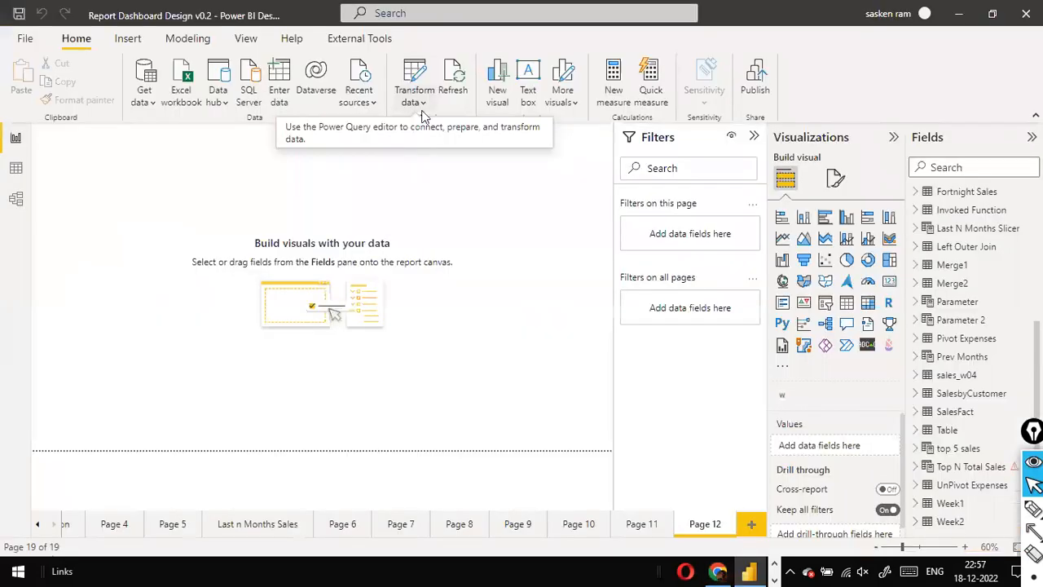
pyautogui.click(423, 103)
pyautogui.click(441, 121)
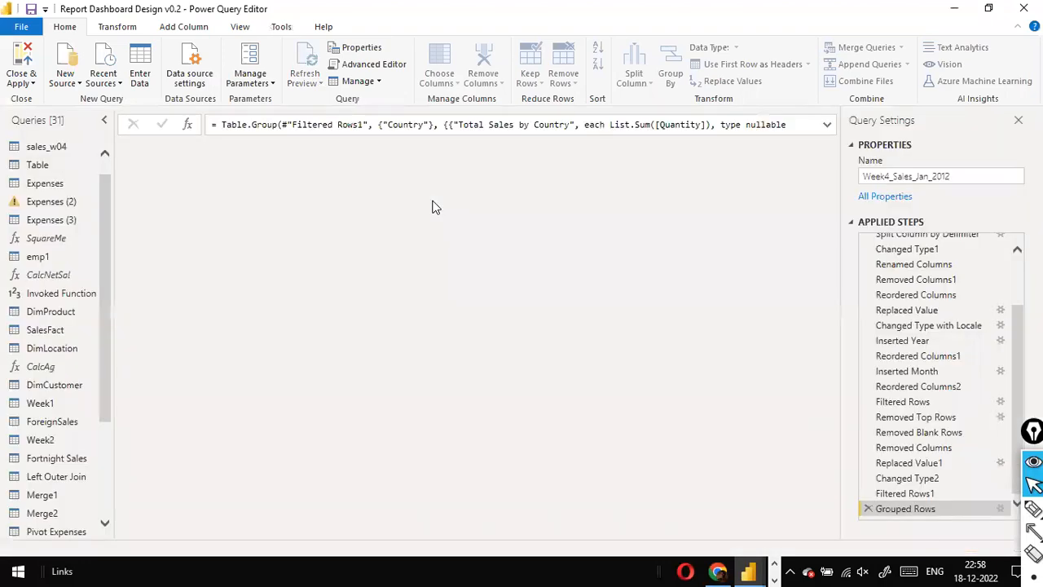
pyautogui.hotkey('alt', 'Tab')
pyautogui.hotkey('alt', 'Tab')
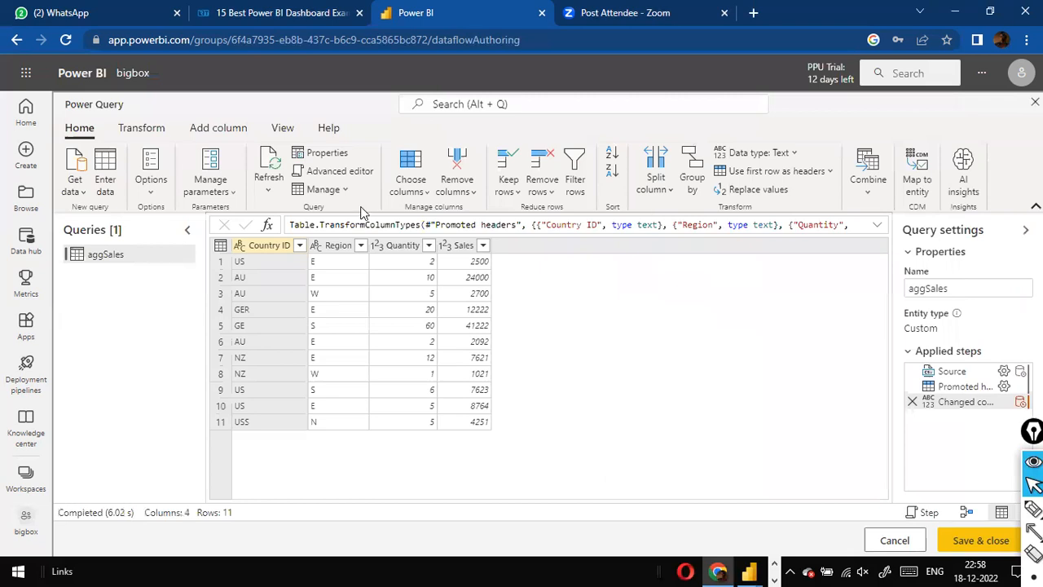
# Step: Start a Group By on aggSales using Country ID, with the new column named Total Sales
pyautogui.click(140, 129)
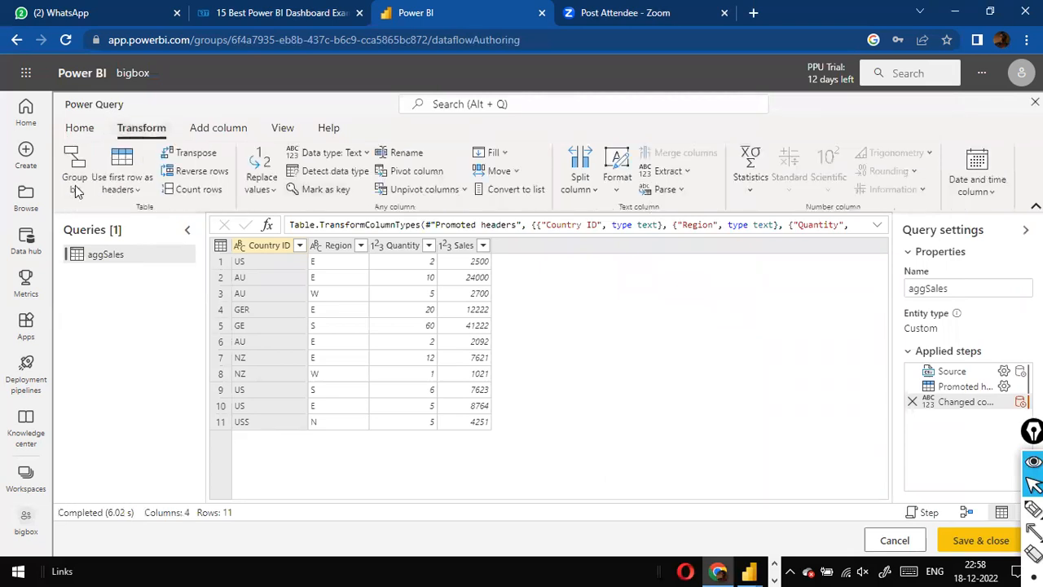
pyautogui.click(76, 189)
pyautogui.moveTo(558, 200); pyautogui.dragTo(730, 124)
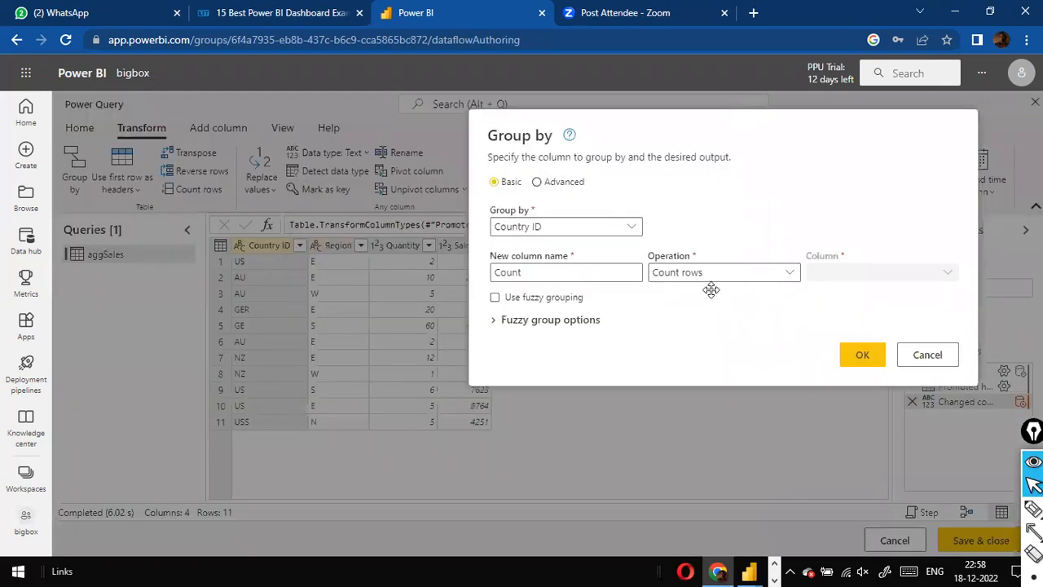
pyautogui.moveTo(710, 289); pyautogui.dragTo(708, 137)
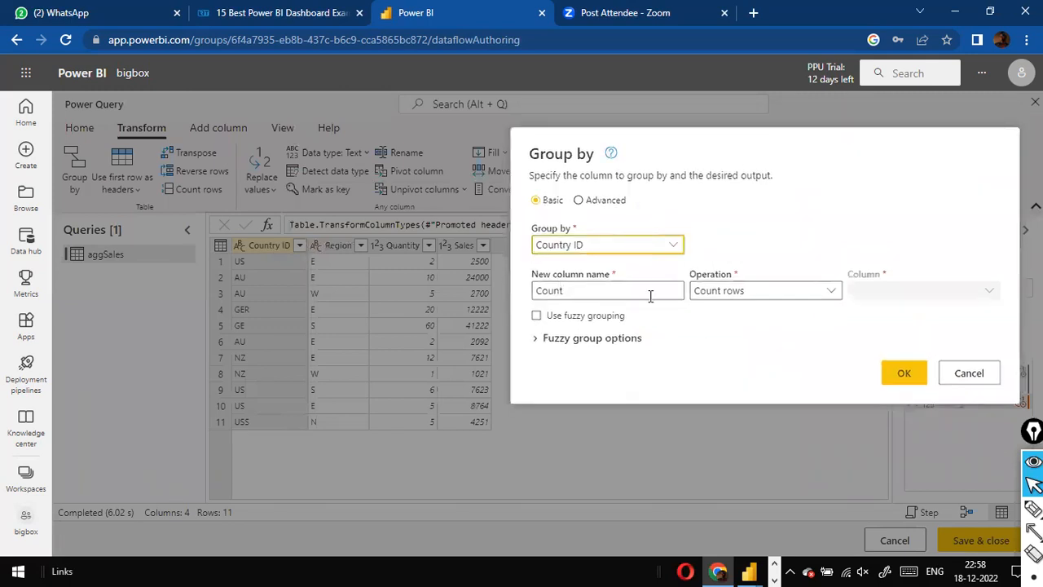
pyautogui.press('Tab')
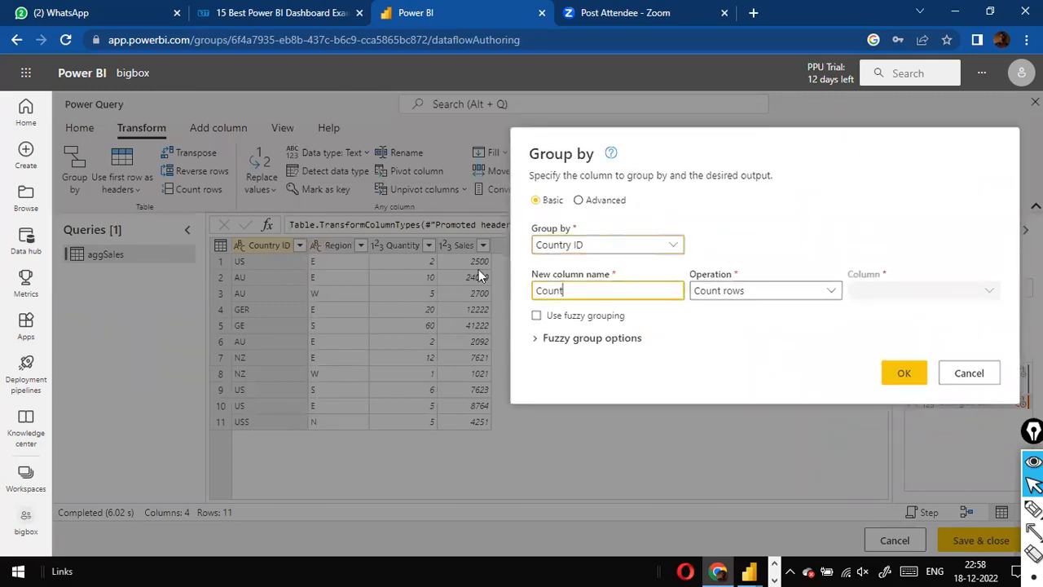
pyautogui.hotkey('ctrl', 'a')
pyautogui.write('T')
pyautogui.write('otal Sal')
pyautogui.write('eds')
pyautogui.press('BackSpace')
pyautogui.press('BackSpace')
pyautogui.write('s')
pyautogui.press('Tab')
# Step: Set the Total Sales aggregation to the Sum of the Sales column
pyautogui.click(833, 292)
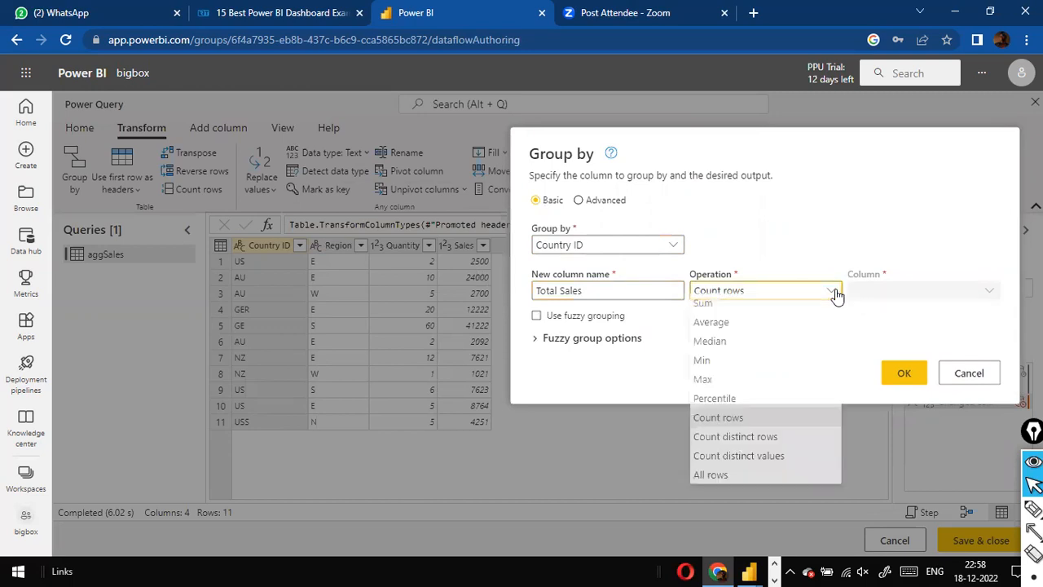
pyautogui.click(714, 308)
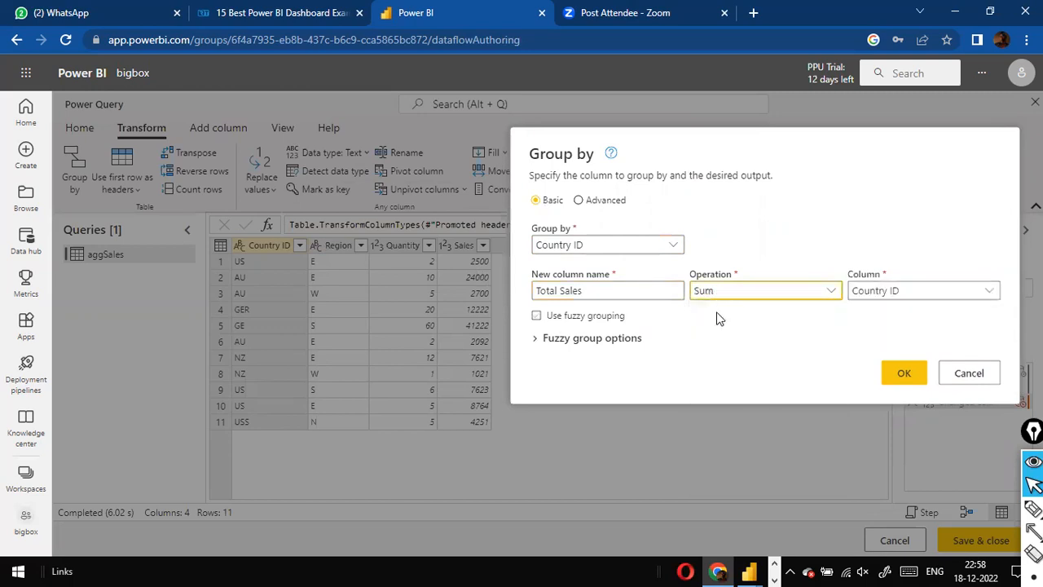
pyautogui.click(964, 299)
pyautogui.click(882, 366)
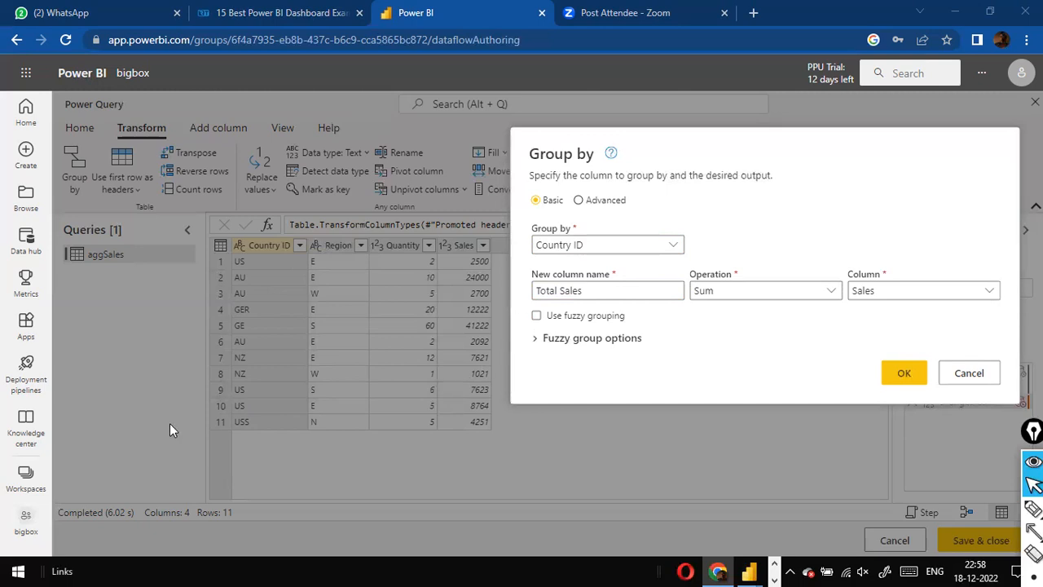
# Step: Enable fuzzy grouping for the Country ID grouping and apply it with a similarity threshold of 0.71
pyautogui.click(537, 319)
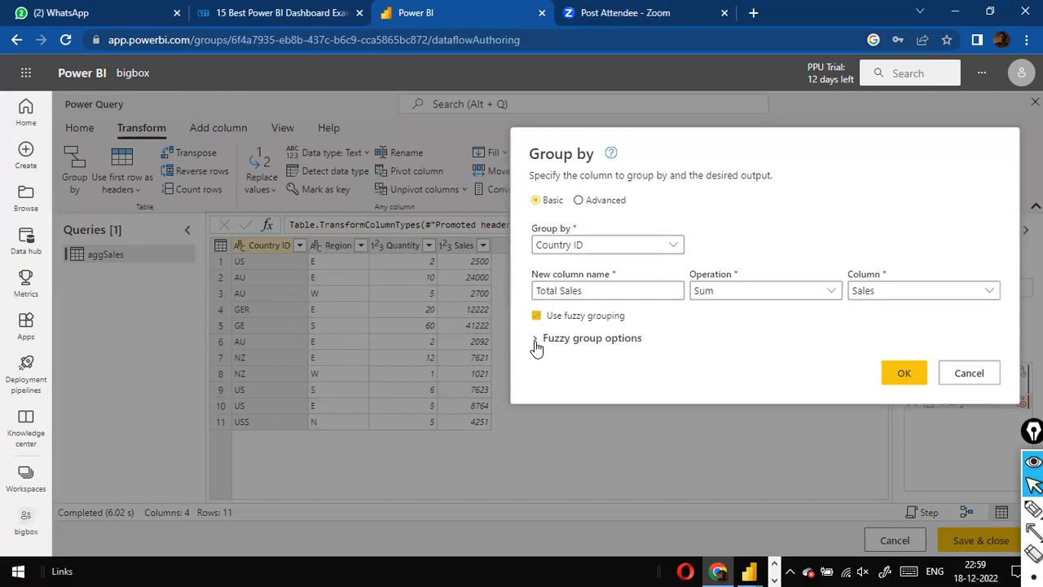
pyautogui.click(538, 341)
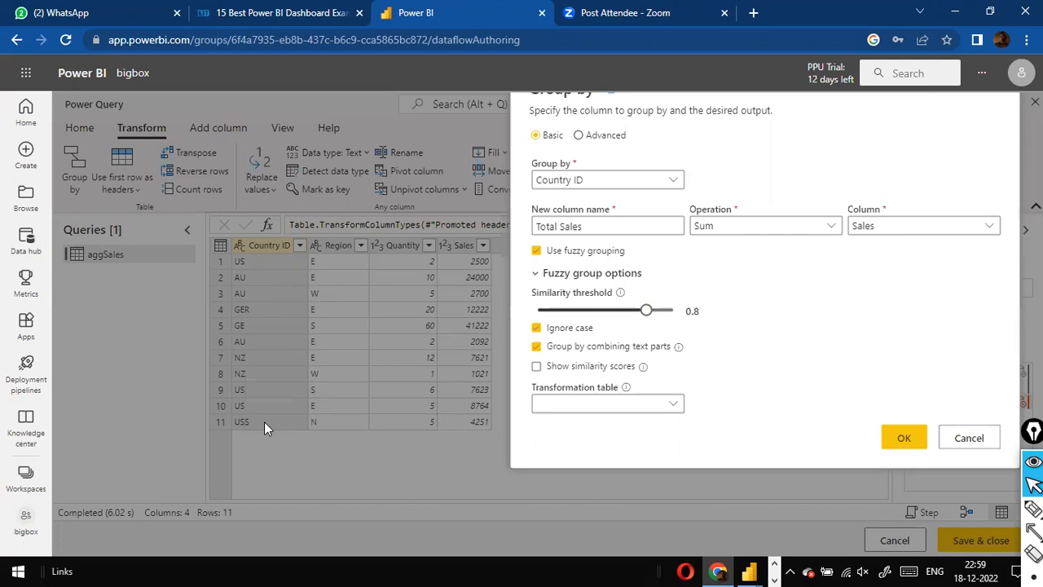
pyautogui.click(634, 313)
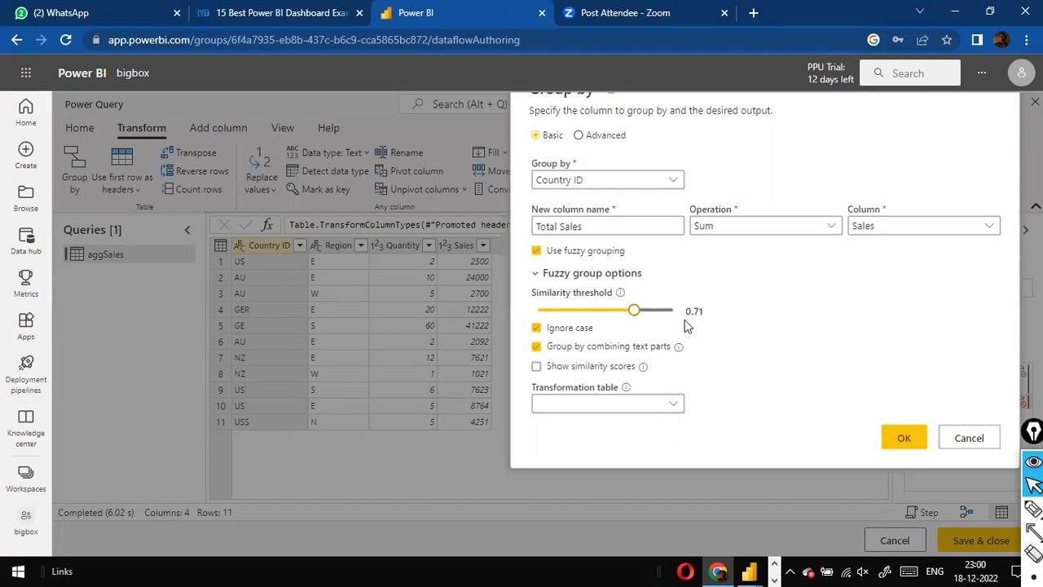
pyautogui.moveTo(637, 311); pyautogui.dragTo(657, 319)
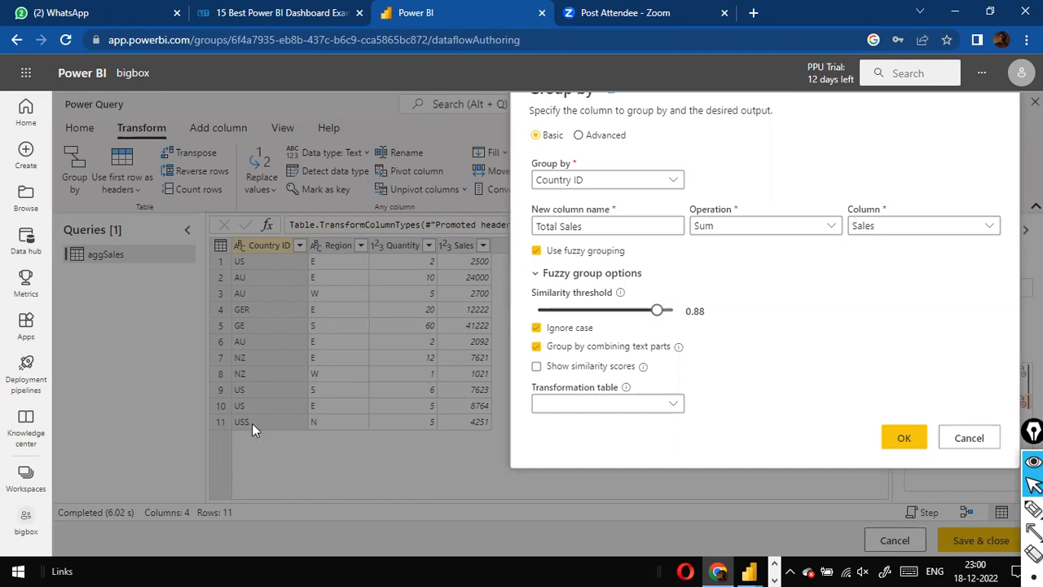
pyautogui.click(634, 316)
pyautogui.click(628, 316)
pyautogui.click(629, 316)
pyautogui.click(627, 314)
pyautogui.click(634, 317)
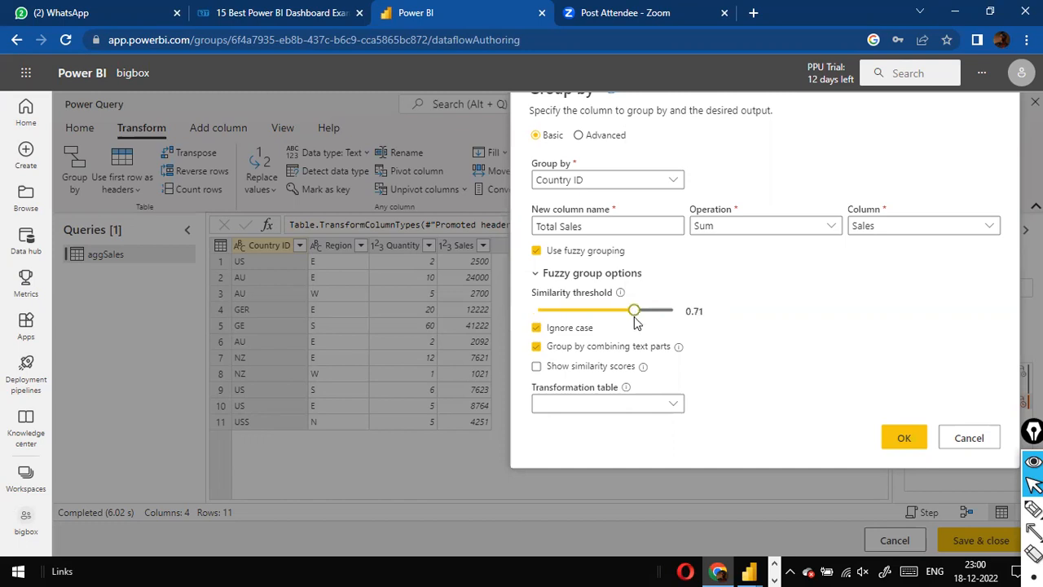
pyautogui.click(900, 441)
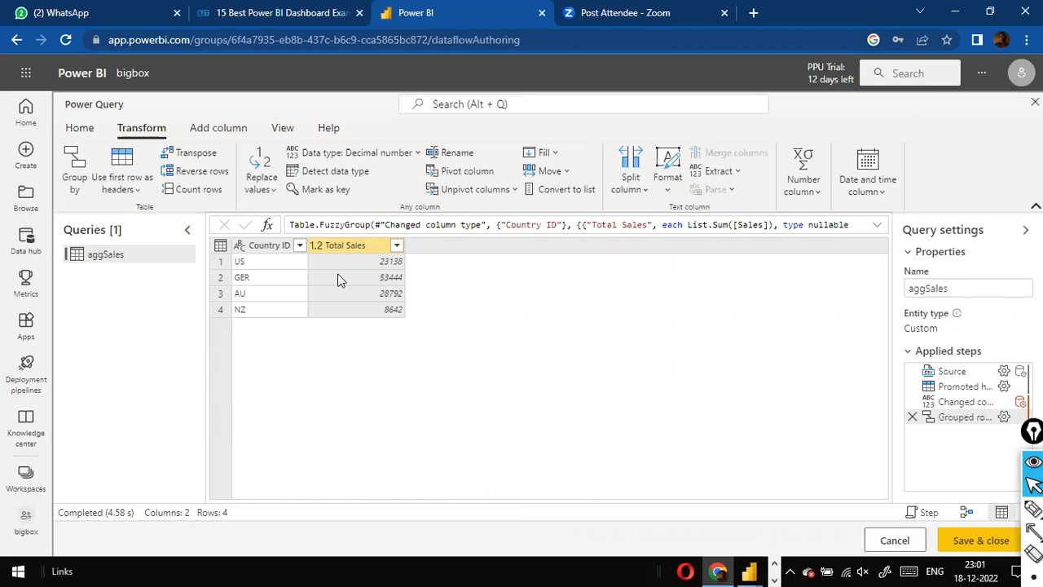
# Step: Edit the Grouped rows step and lower its fuzzy similarity threshold to 0.55
pyautogui.click(1005, 420)
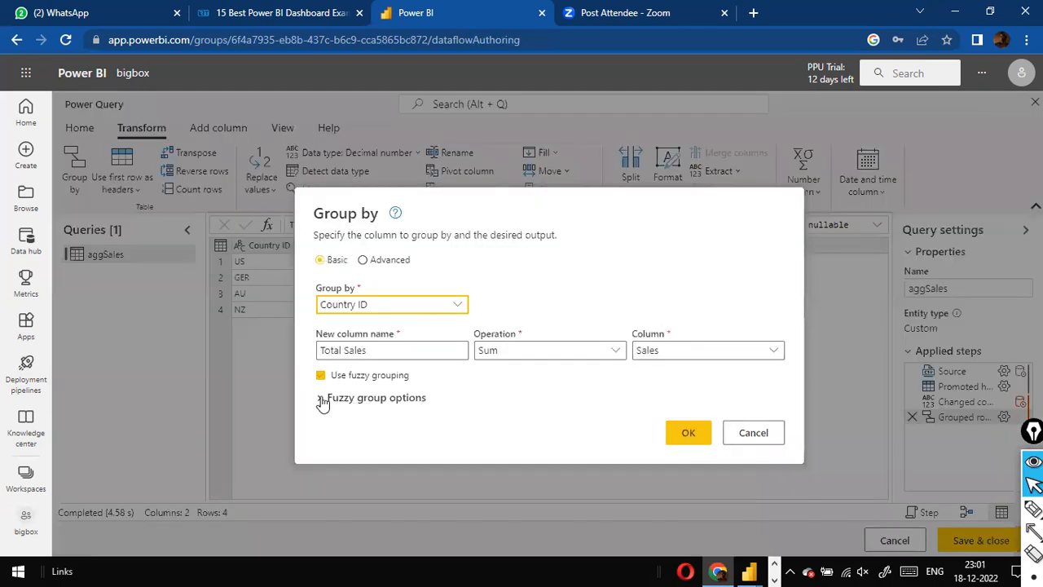
pyautogui.click(323, 400)
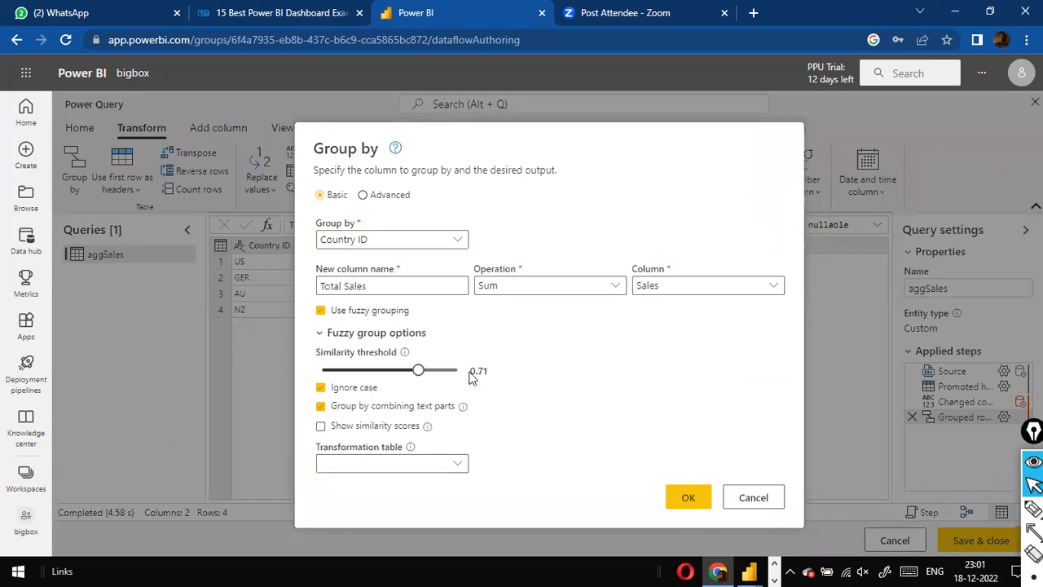
pyautogui.moveTo(419, 373); pyautogui.dragTo(397, 379)
pyautogui.click(673, 498)
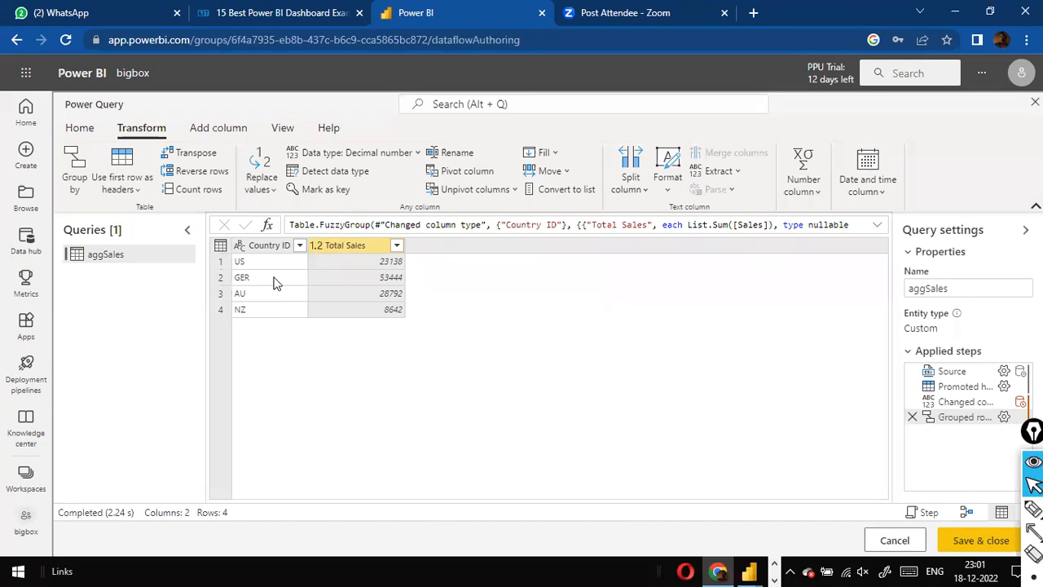
# Step: Examine the Country ID filter values in the aggSales.csv workbook in Excel, cancel the filter, and return to the dataflow editor in the browser
pyautogui.hotkey('alt', 'Tab')
pyautogui.hotkey('alt', 'Tab')
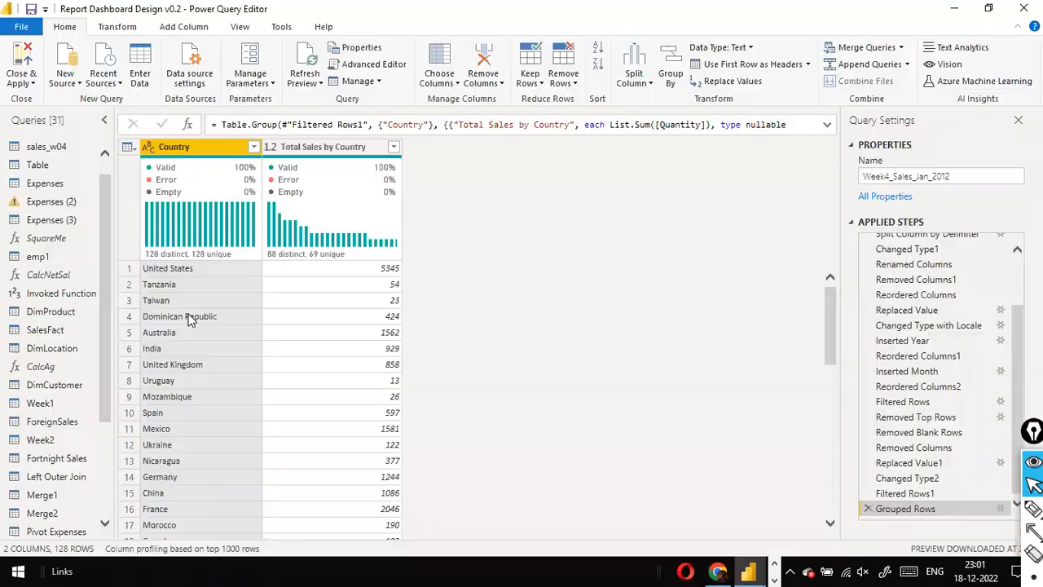
pyautogui.hotkey('alt', 'Tab')
pyautogui.hotkey('alt', 'Tab')
pyautogui.hotkey('alt', 'Tab')
pyautogui.hotkey('alt', 'Tab')
pyautogui.hotkey('alt', 'Tab')
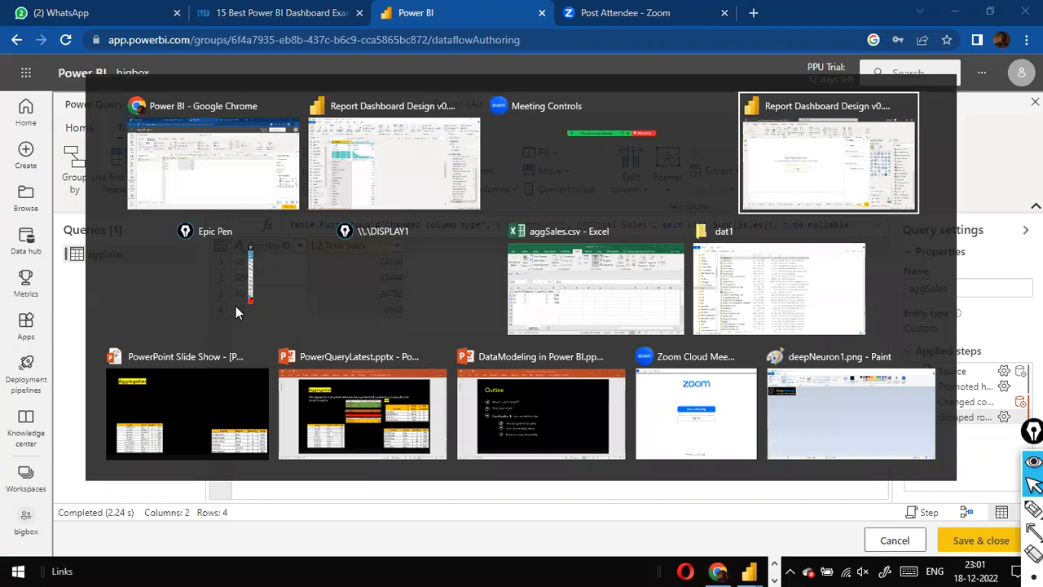
pyautogui.hotkey('alt', 'Tab')
pyautogui.click(264, 303)
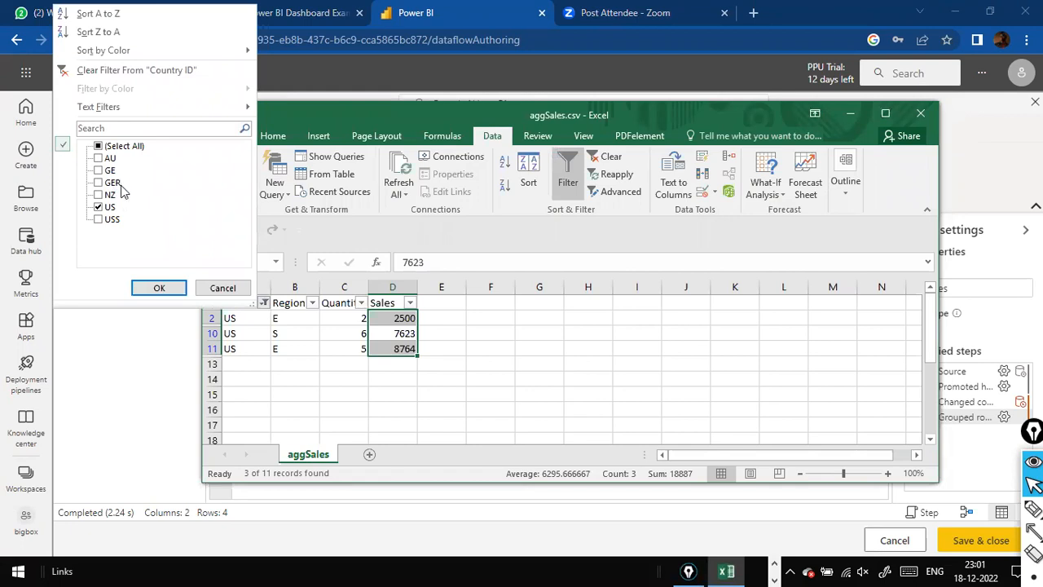
pyautogui.click(222, 288)
pyautogui.hotkey('alt', 'Tab')
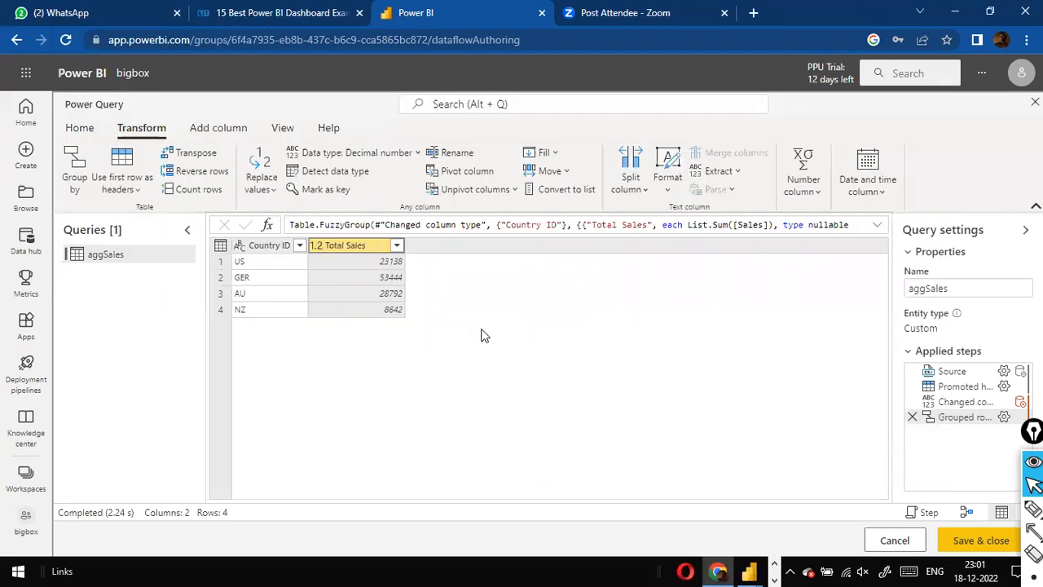
pyautogui.hotkey('alt', 'Tab')
pyautogui.hotkey('alt', 'Tab')
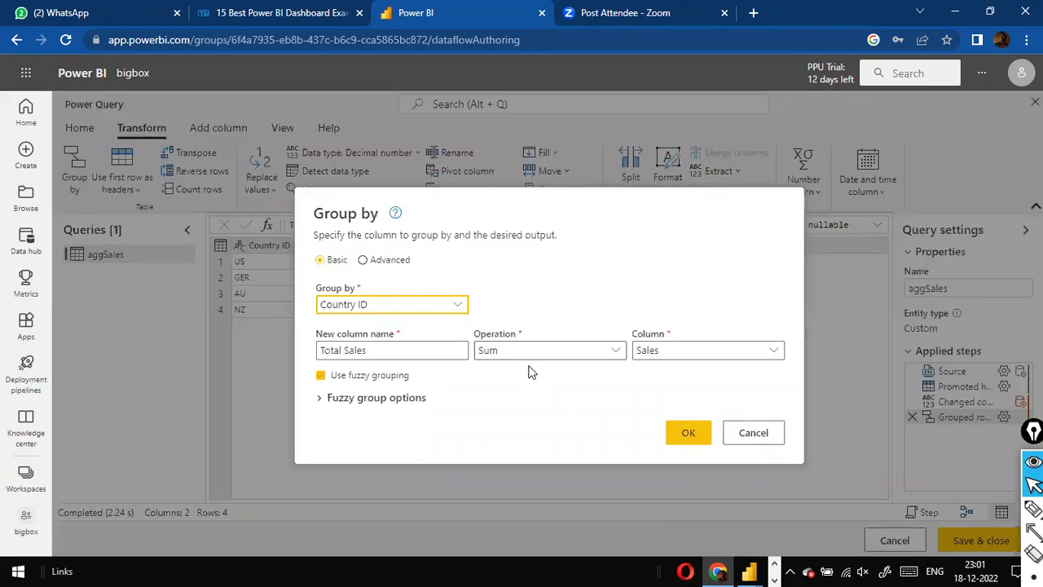
# Step: Turn on similarity scores for the fuzzy grouping and apply a similarity threshold of 0.41
pyautogui.click(319, 399)
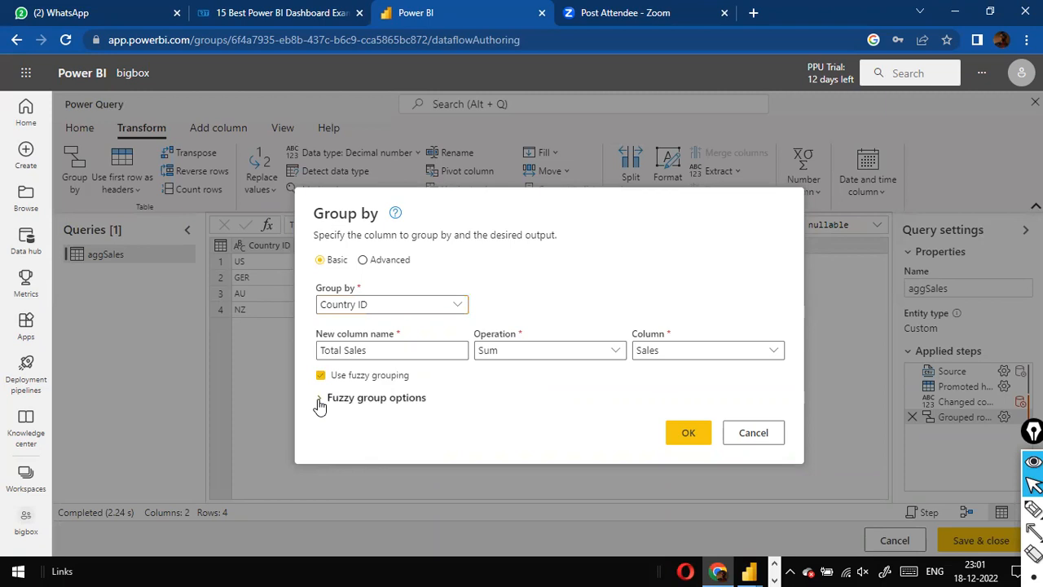
pyautogui.click(321, 427)
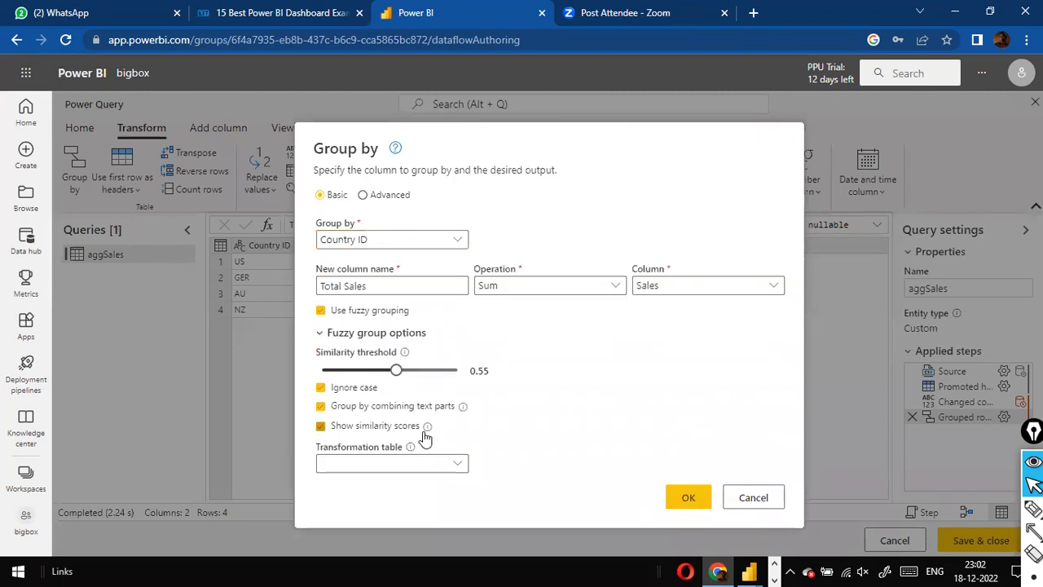
pyautogui.click(462, 470)
pyautogui.click(606, 426)
pyautogui.click(606, 426)
pyautogui.moveTo(395, 371); pyautogui.dragTo(377, 370)
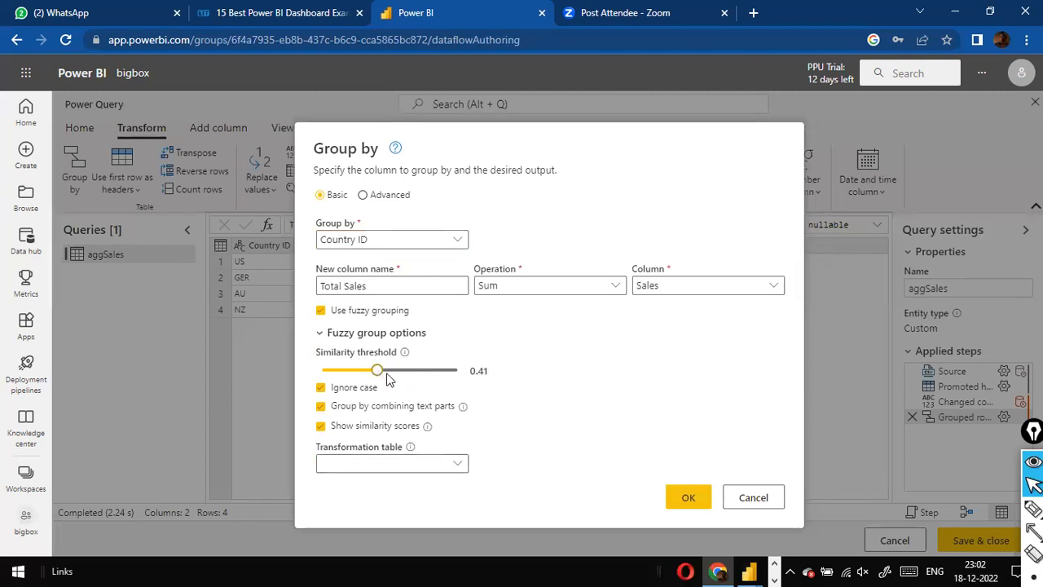
pyautogui.click(683, 504)
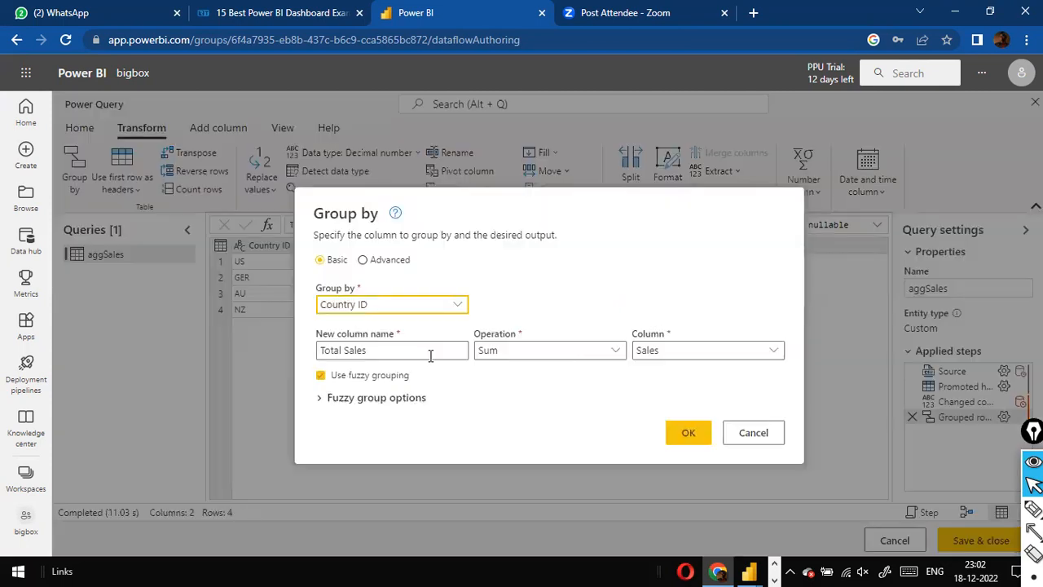
pyautogui.click(329, 399)
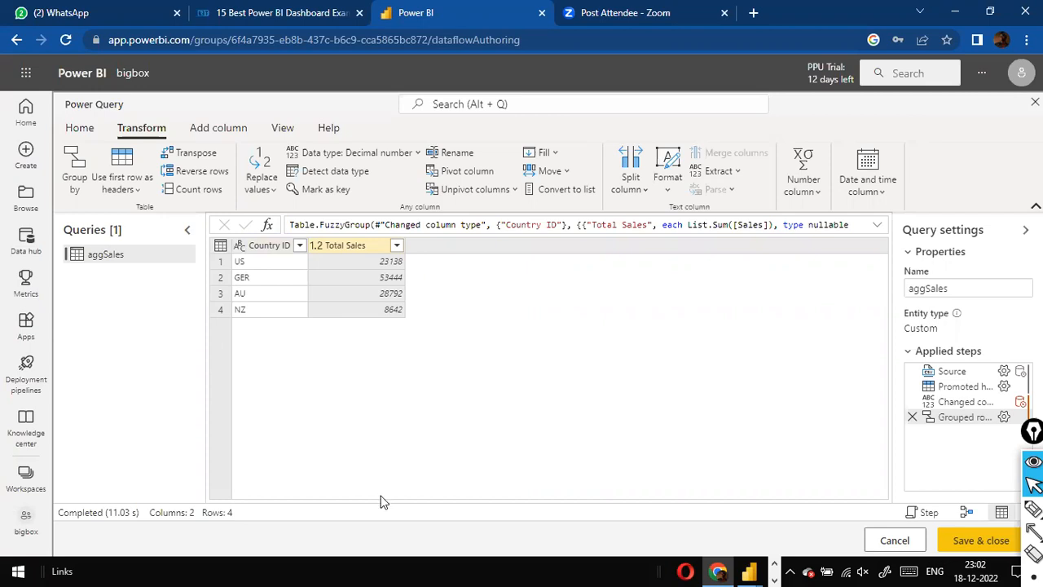
# Step: Handwrite "Jaccard similarity algorithm" in red beside the grouped table with Epic Pen, circle it, and clear the annotation
pyautogui.hotkey('ctrl', 'shift', '3')
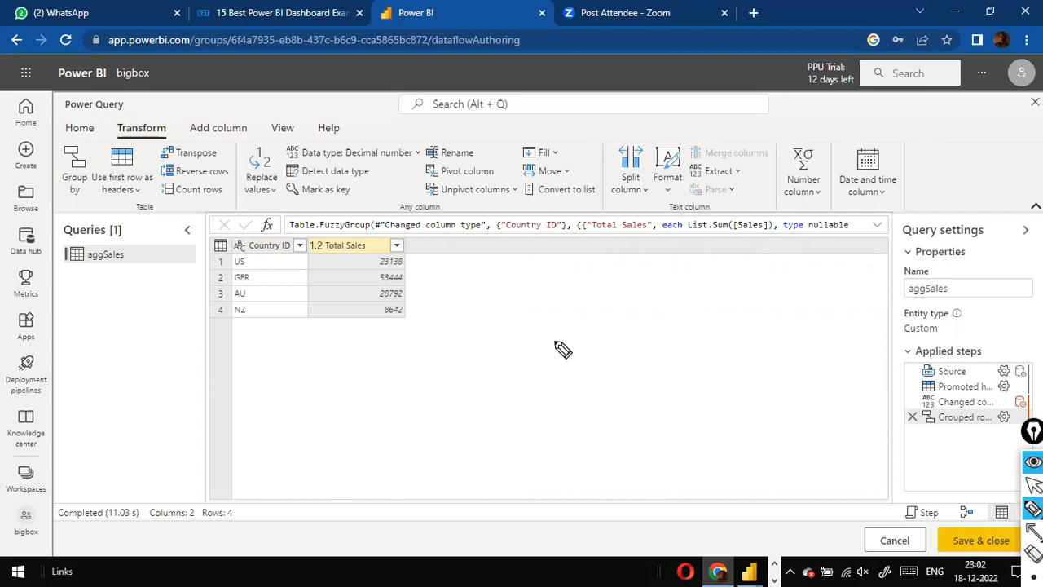
pyautogui.moveTo(511, 326); pyautogui.dragTo(520, 353)
pyautogui.moveTo(575, 330)
pyautogui.mouseDown()
pyautogui.moveTo(581, 348)
pyautogui.moveTo(650, 324)
pyautogui.moveTo(665, 285)
pyautogui.mouseUp()
pyautogui.moveTo(678, 354)
pyautogui.mouseDown()
pyautogui.moveTo(662, 375)
pyautogui.moveTo(750, 347)
pyautogui.moveTo(758, 327)
pyautogui.moveTo(807, 337)
pyautogui.moveTo(815, 366)
pyautogui.moveTo(757, 400)
pyautogui.moveTo(823, 391)
pyautogui.moveTo(815, 417)
pyautogui.moveTo(856, 342)
pyautogui.moveTo(877, 339)
pyautogui.mouseUp()
pyautogui.moveTo(590, 262)
pyautogui.mouseDown()
pyautogui.moveTo(400, 399)
pyautogui.moveTo(396, 315)
pyautogui.mouseUp()
pyautogui.moveTo(905, 345); pyautogui.dragTo(512, 279)
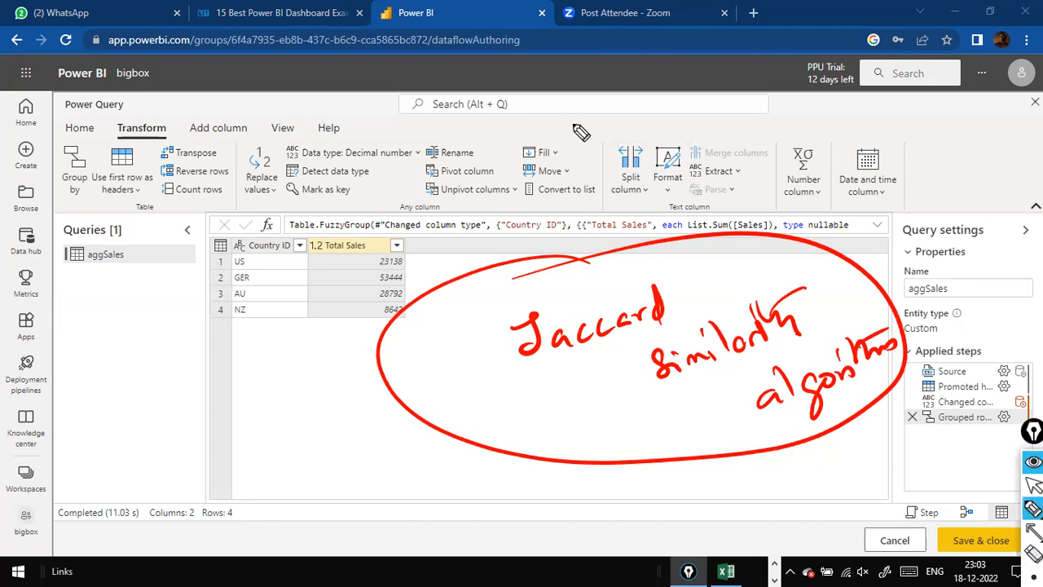
pyautogui.hotkey('ctrl', 'shift', '7')
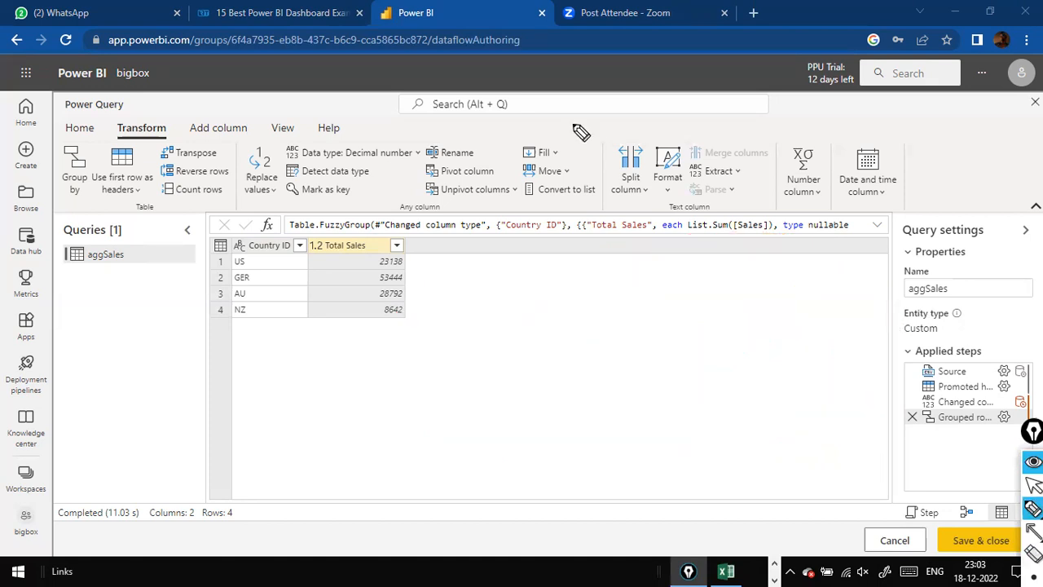
pyautogui.hotkey('ctrl', 'shift', '1')
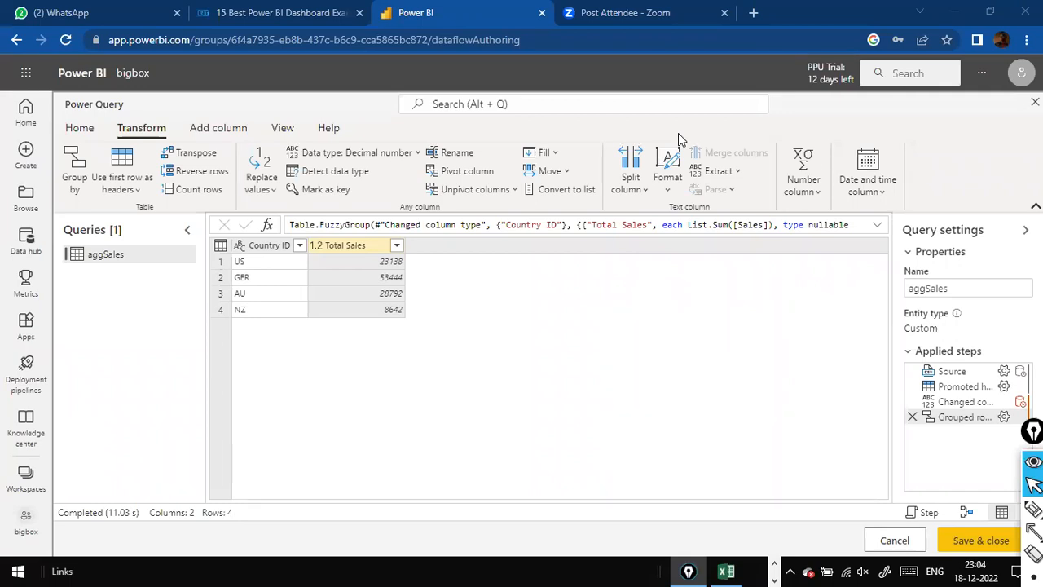
# Step: Switch to Power BI Desktop's Power Query Editor and bring the aggSales.csv workbook up in Excel
pyautogui.hotkey('alt', 'Tab')
pyautogui.hotkey('alt', 'Tab')
pyautogui.hotkey('alt', 'Tab')
pyautogui.hotkey('alt', 'Tab')
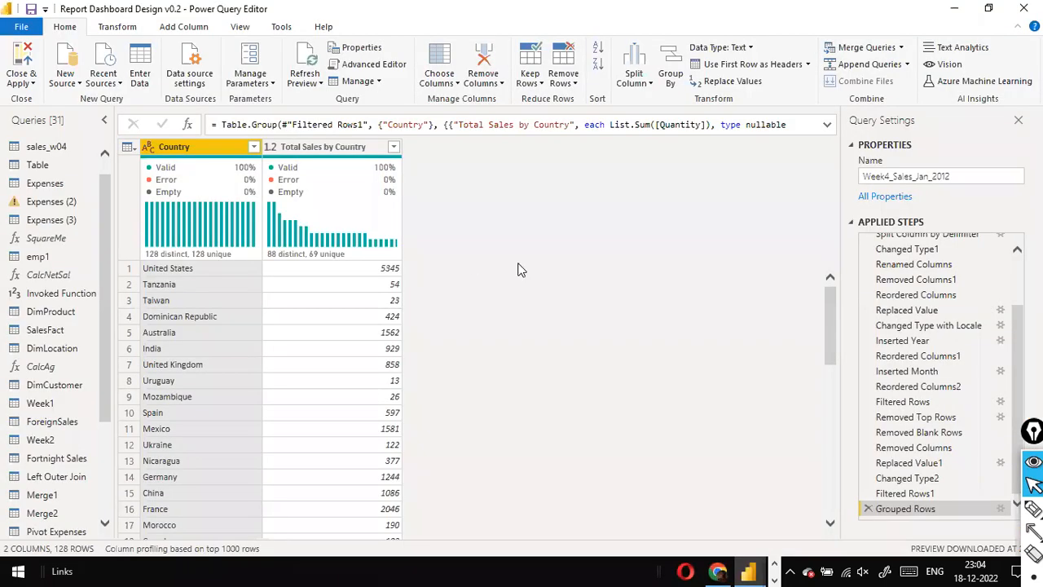
pyautogui.hotkey('alt', 'Tab')
pyautogui.hotkey('alt', 'Tab')
pyautogui.hotkey('alt', 'Tab')
pyautogui.hotkey('alt', 'Tab')
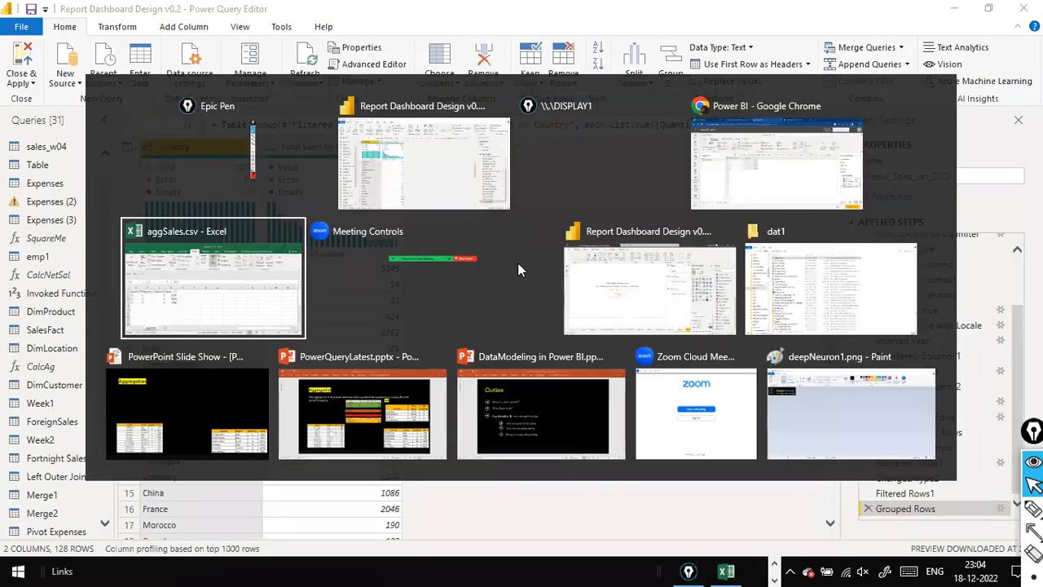
pyautogui.hotkey('alt', 'Tab')
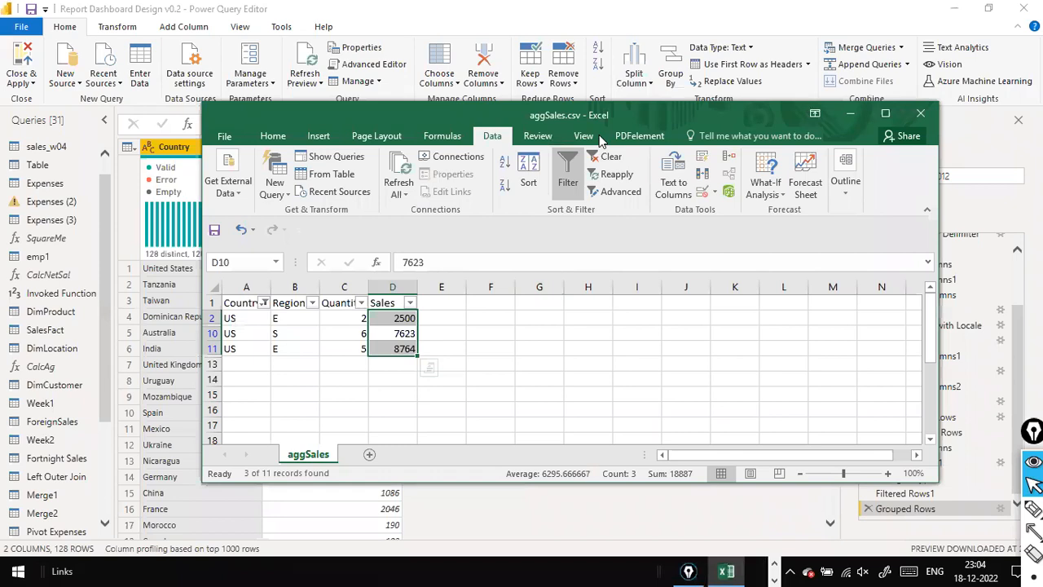
# Step: Minimise the Power Query Editor, Excel, browser and Power BI Desktop windows
pyautogui.click(954, 8)
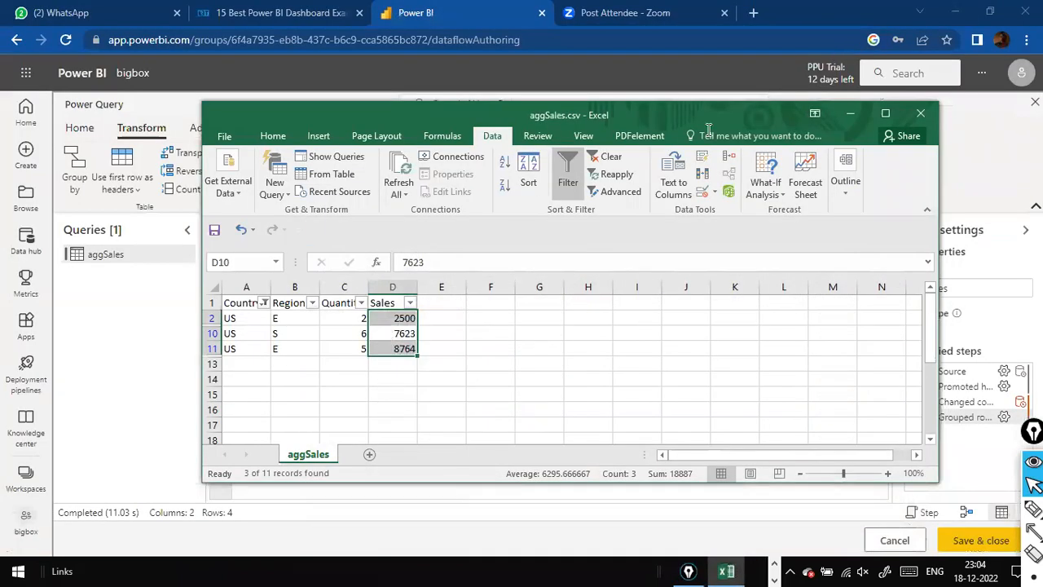
pyautogui.moveTo(709, 129); pyautogui.dragTo(779, 233)
pyautogui.click(915, 218)
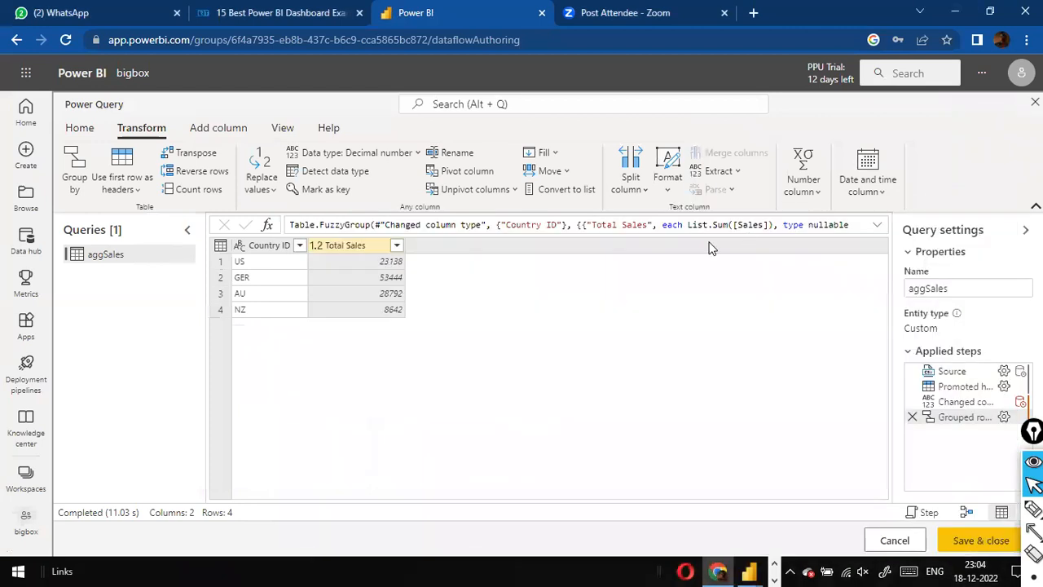
pyautogui.click(955, 13)
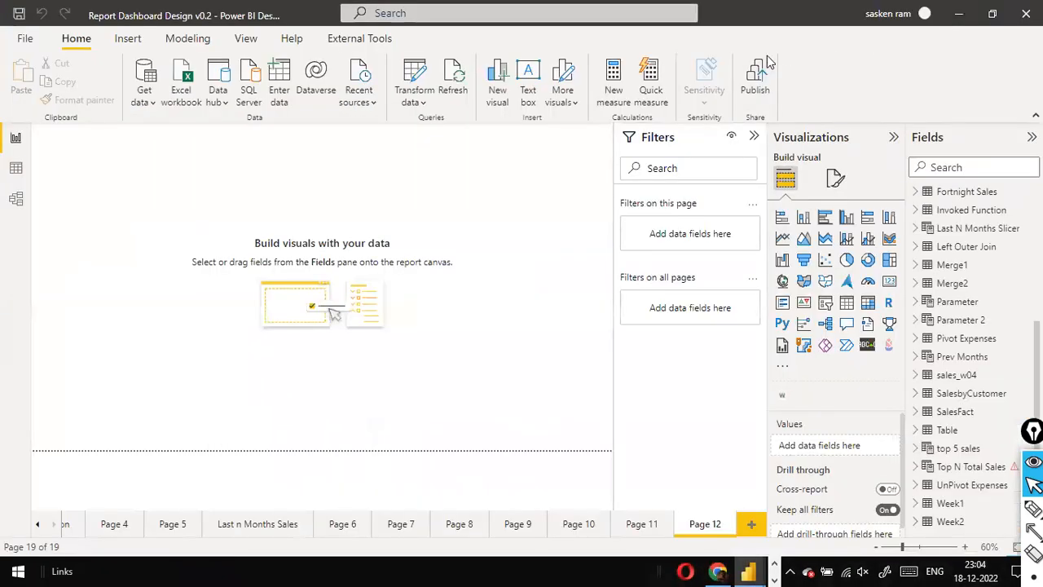
pyautogui.click(959, 13)
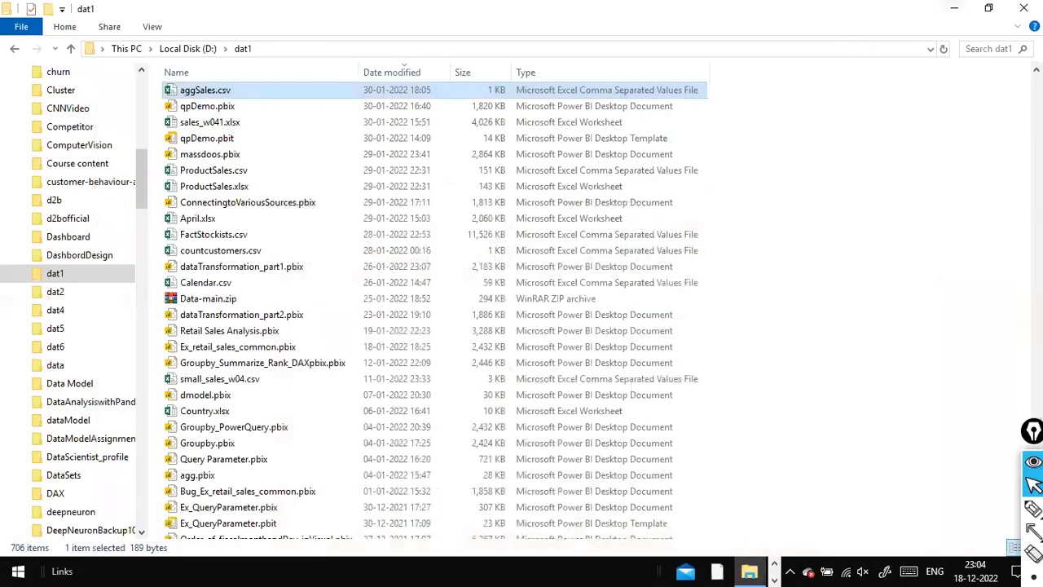
# Step: Close the dat1 folder window and the Aggregation presentation, ending its slide show
pyautogui.click(1024, 8)
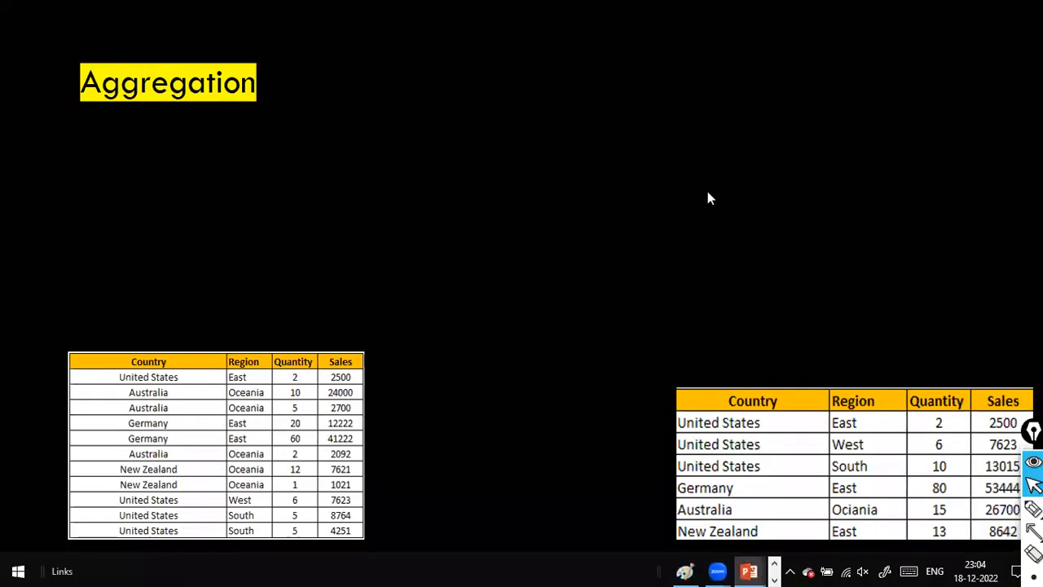
pyautogui.press('Escape')
pyautogui.click(1025, 12)
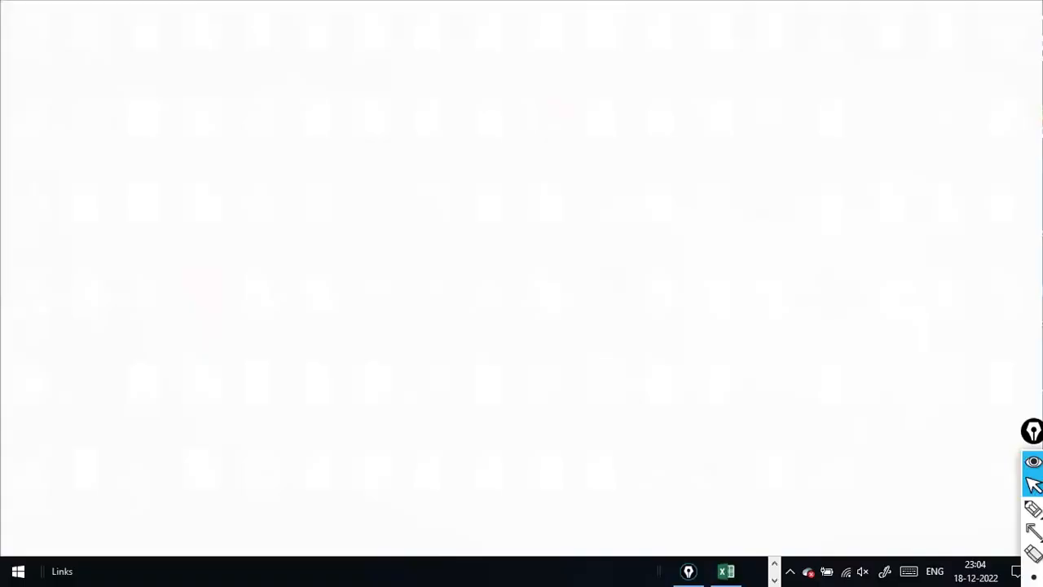